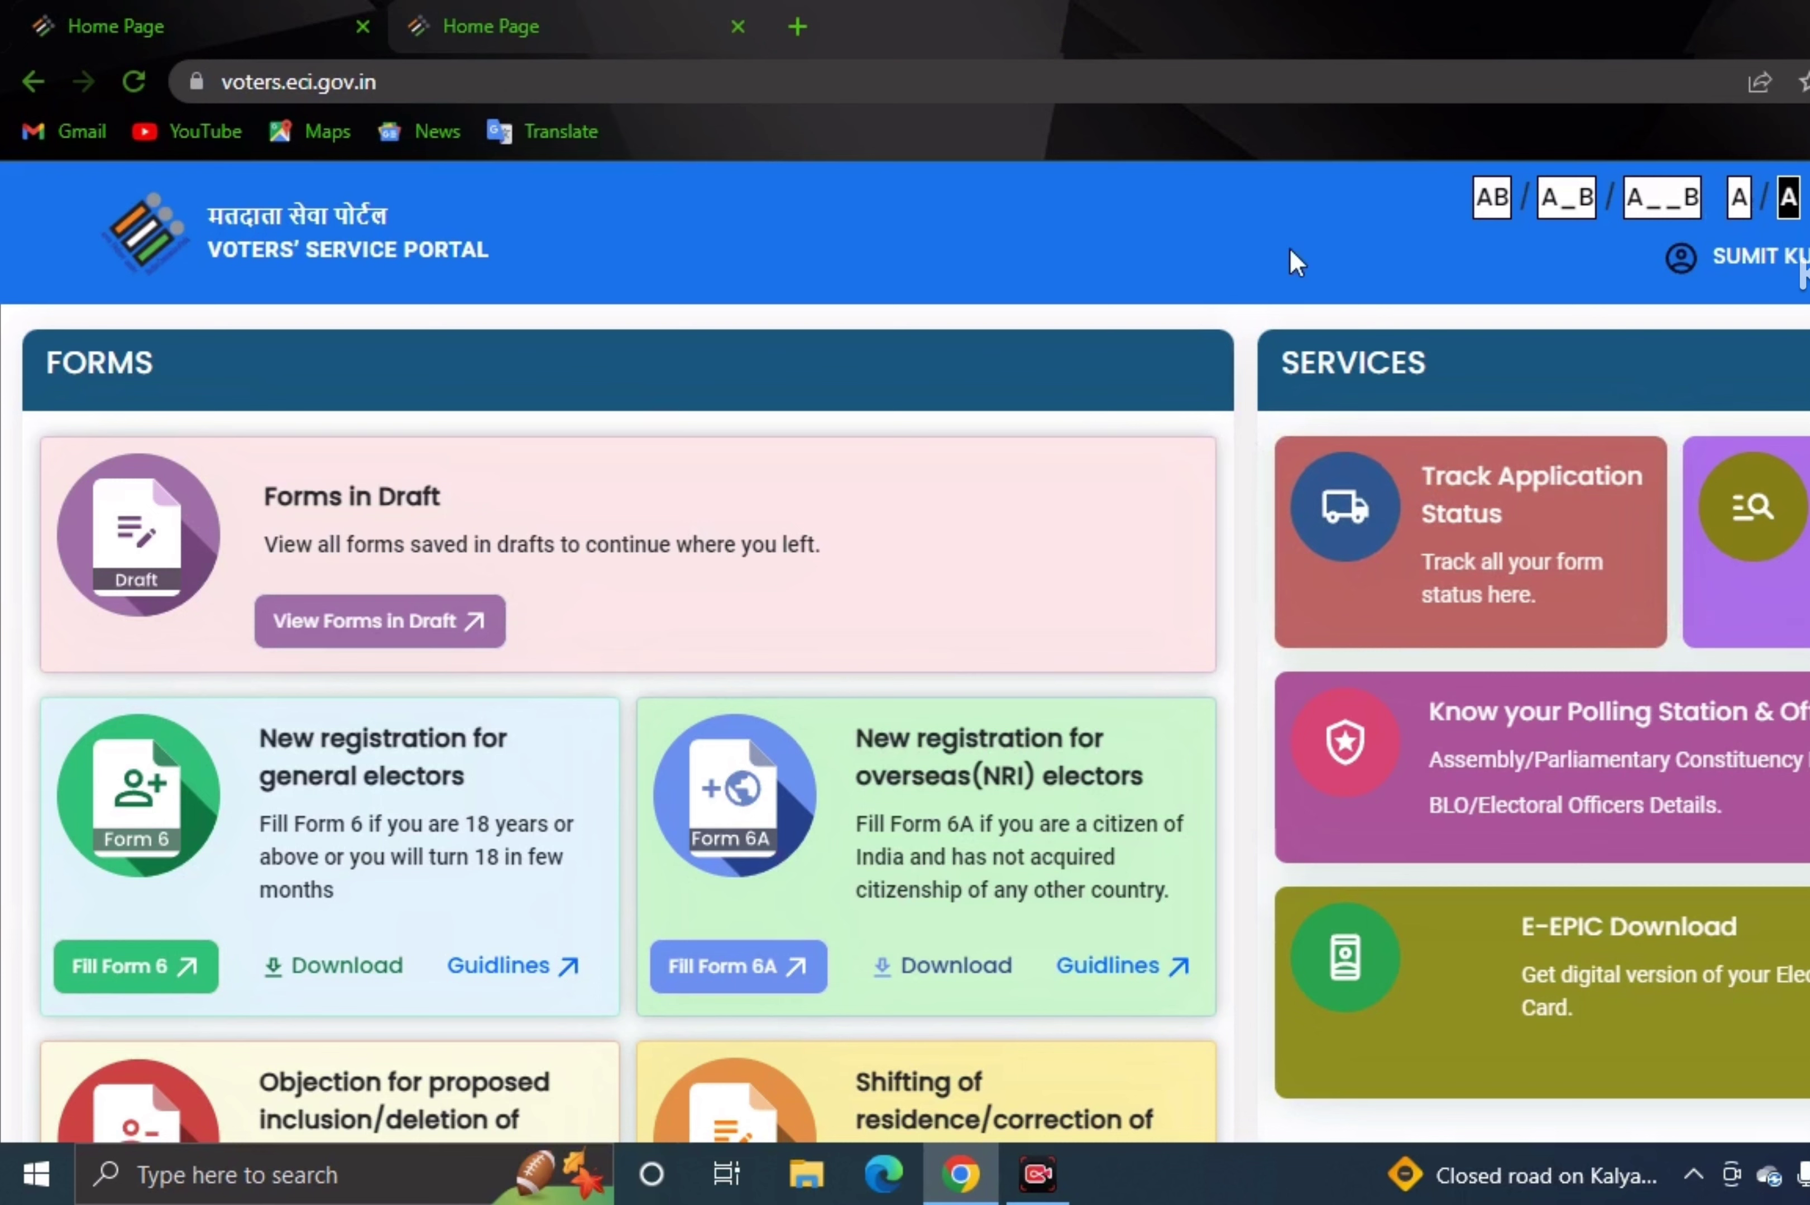
# Open Form 8 for shifting of residence or correction of entries and close the spare Home Page tab.
pyautogui.click(1680, 262)
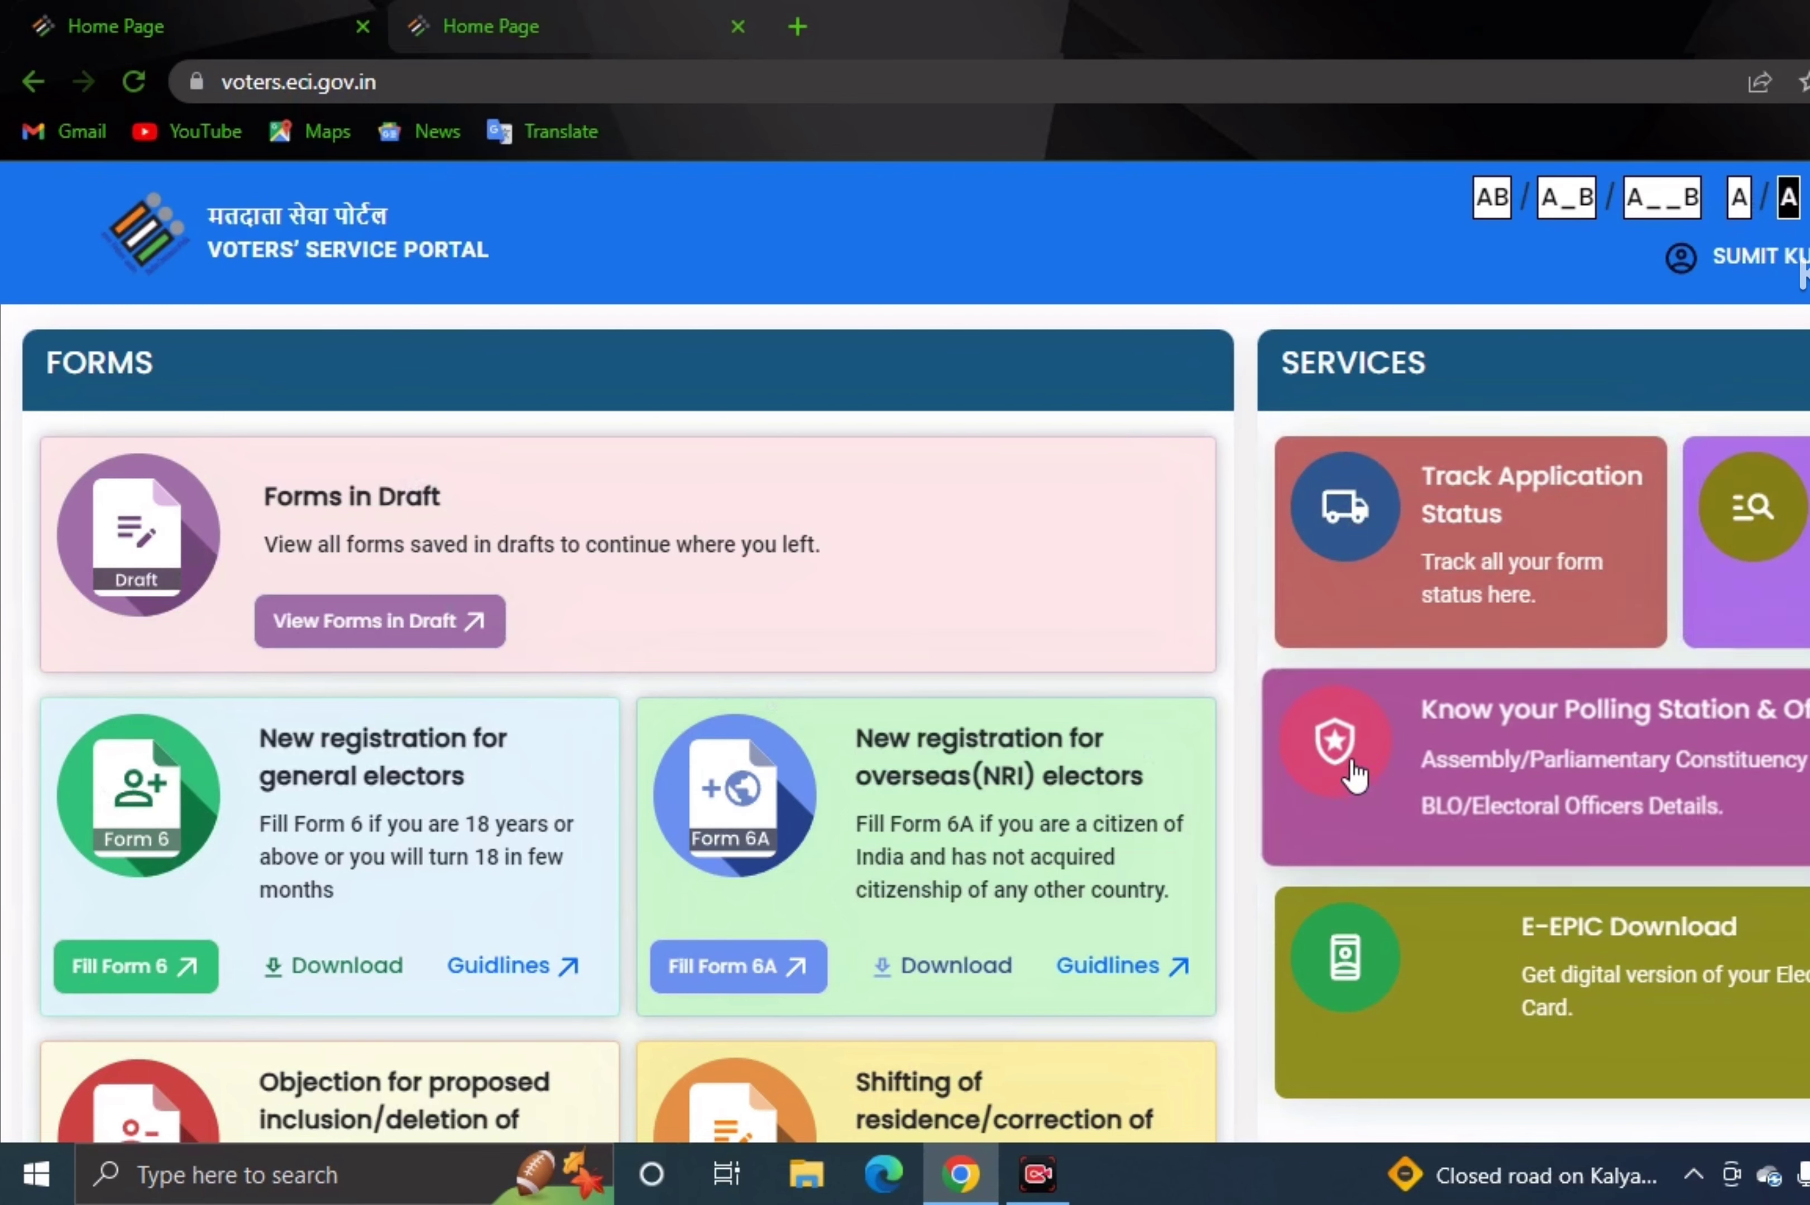
pyautogui.scroll(-2, 543, 1114)
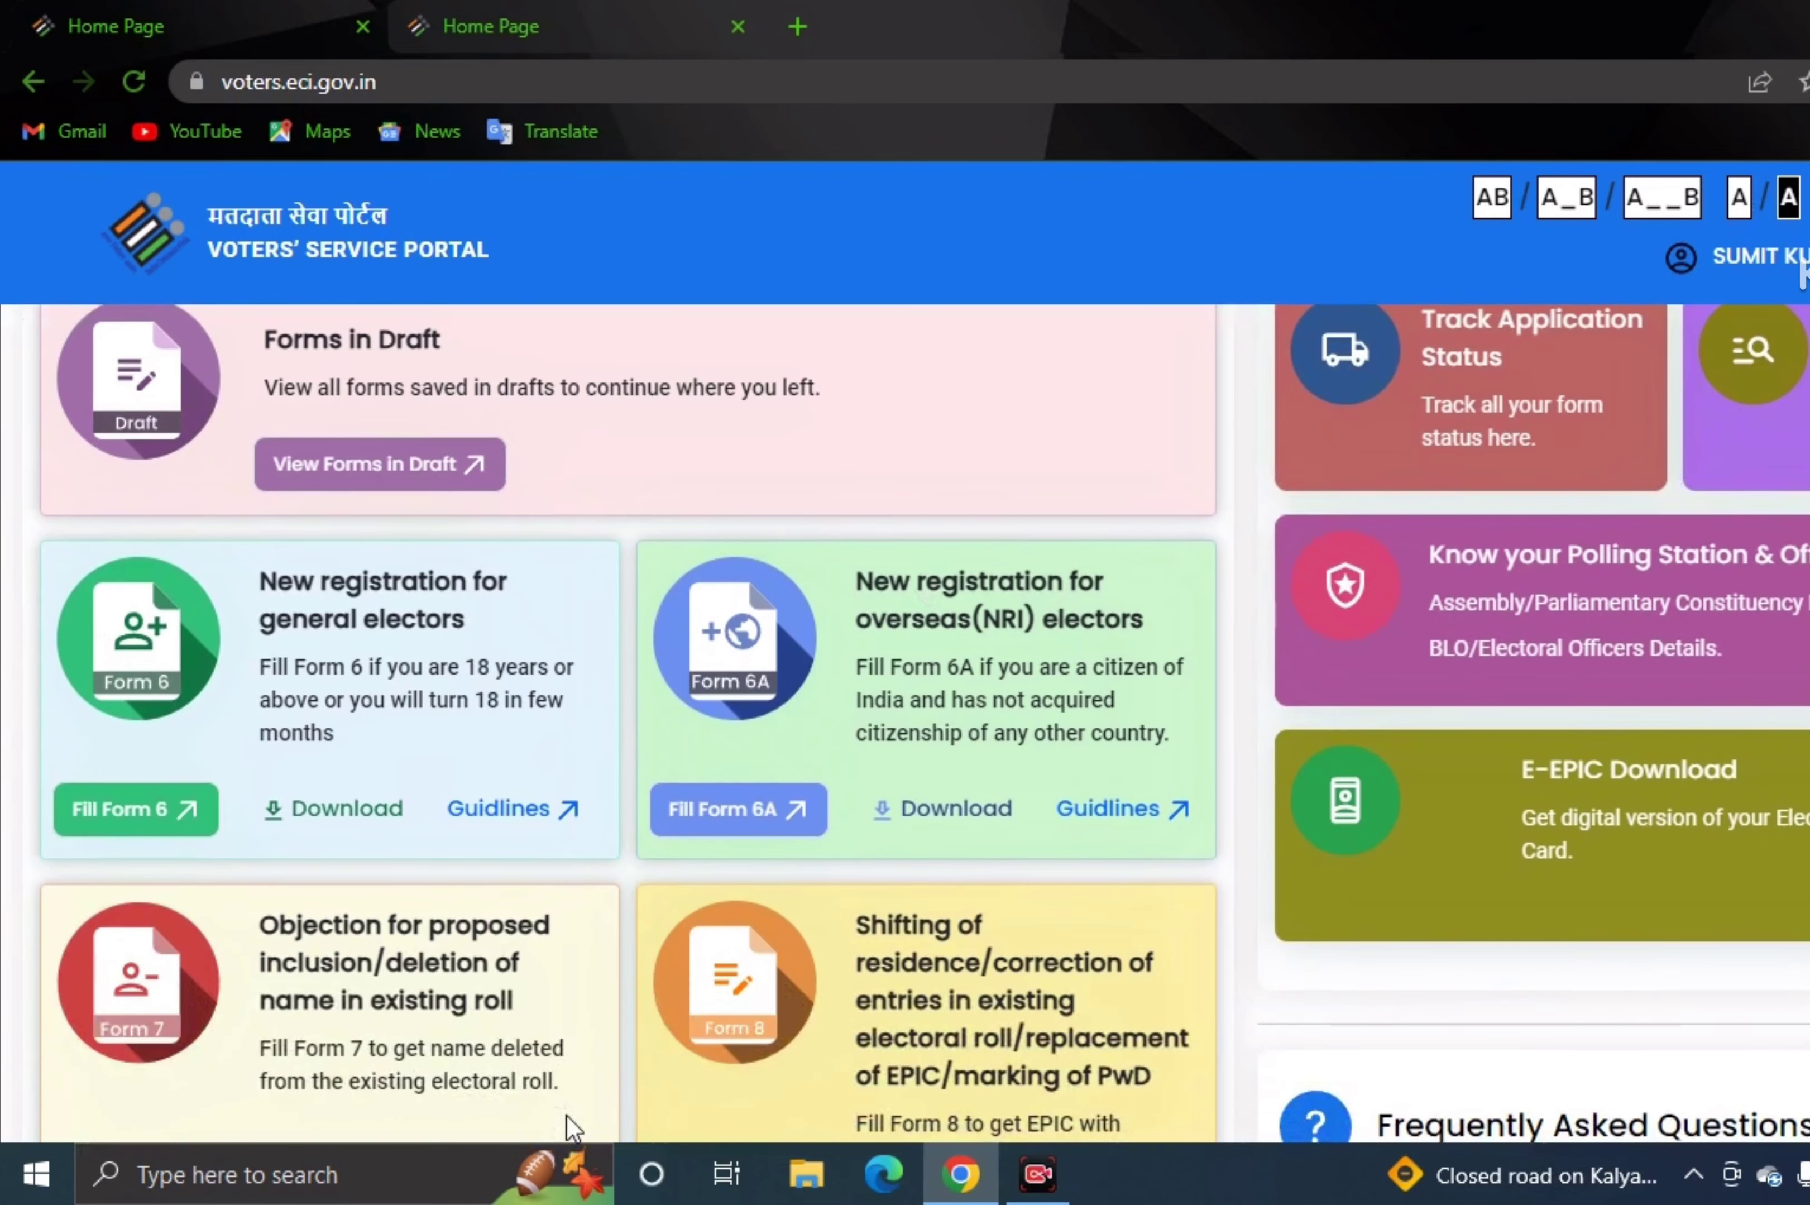
pyautogui.scroll(-4, 820, 960)
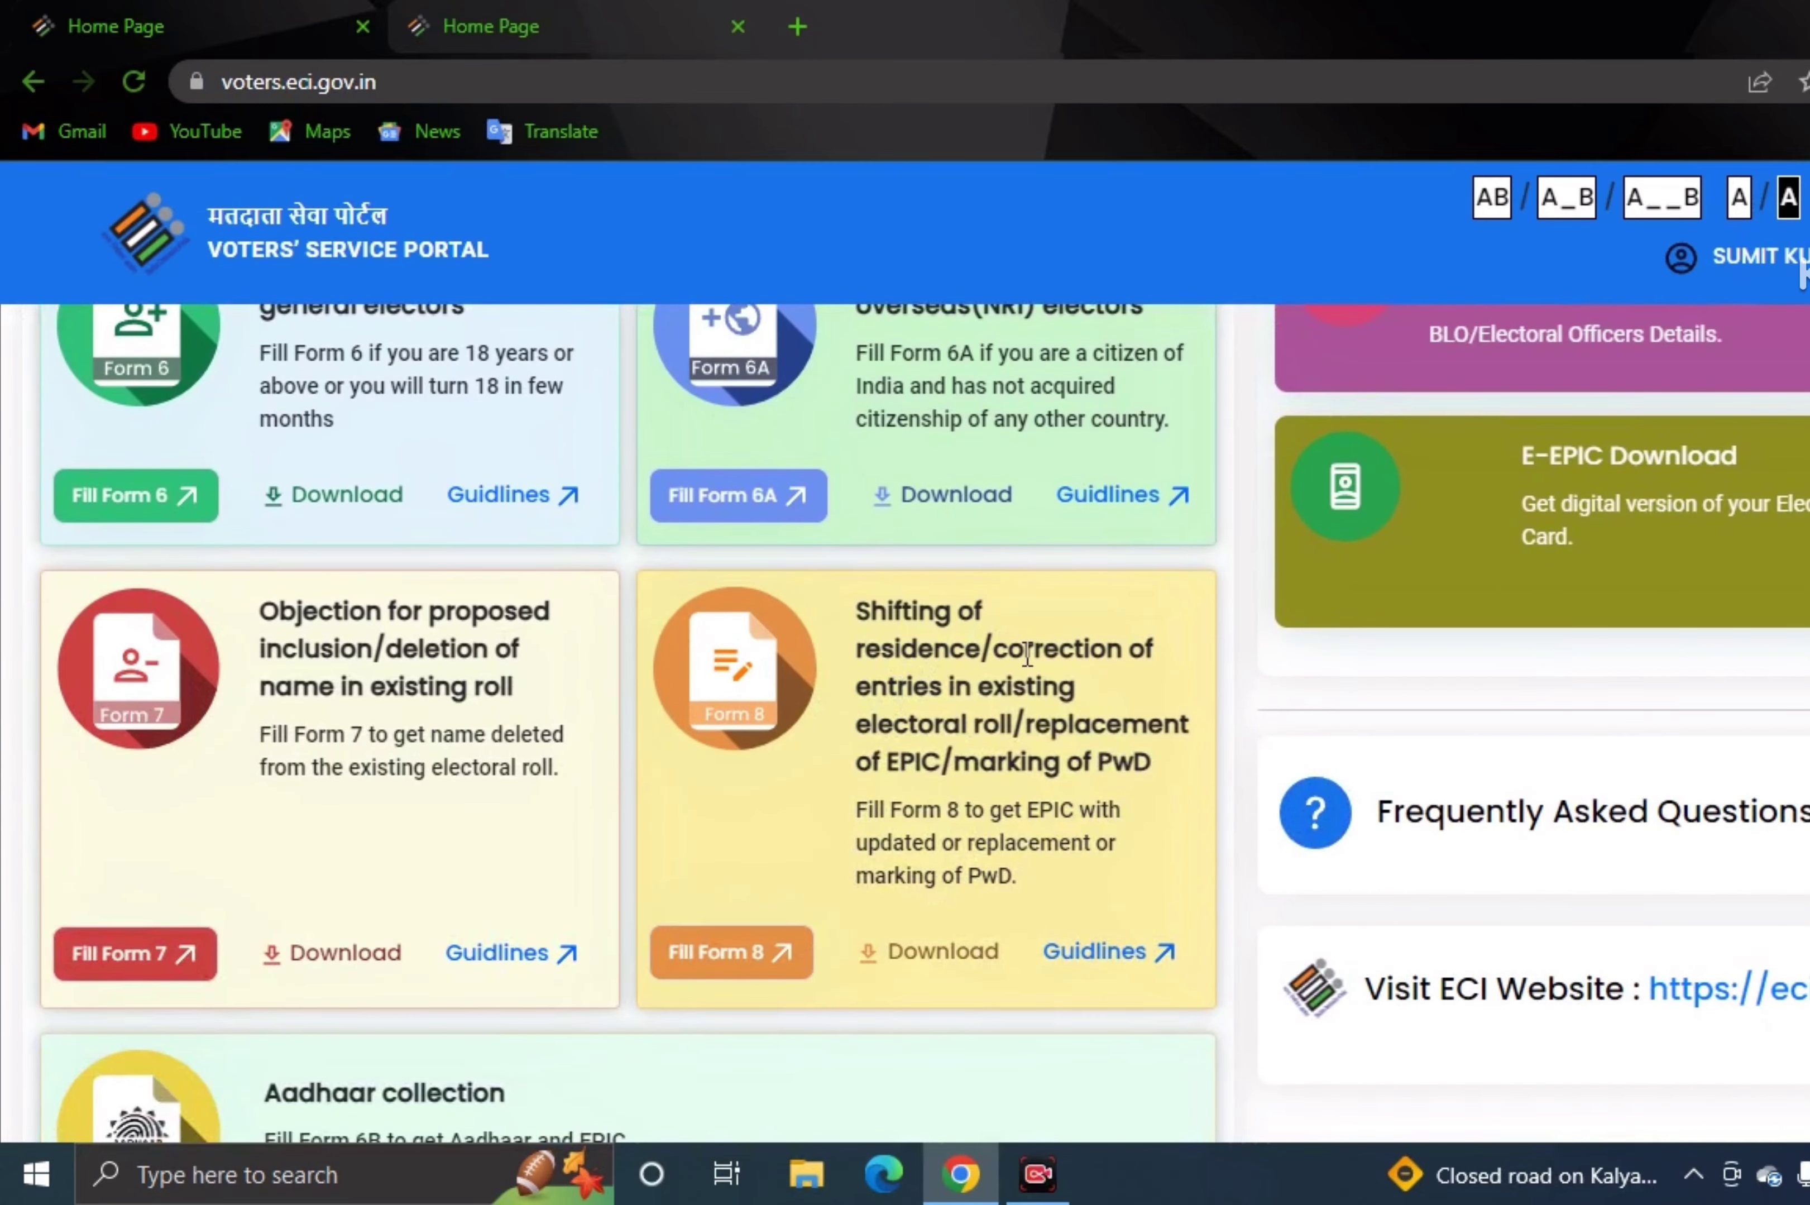
pyautogui.click(752, 962)
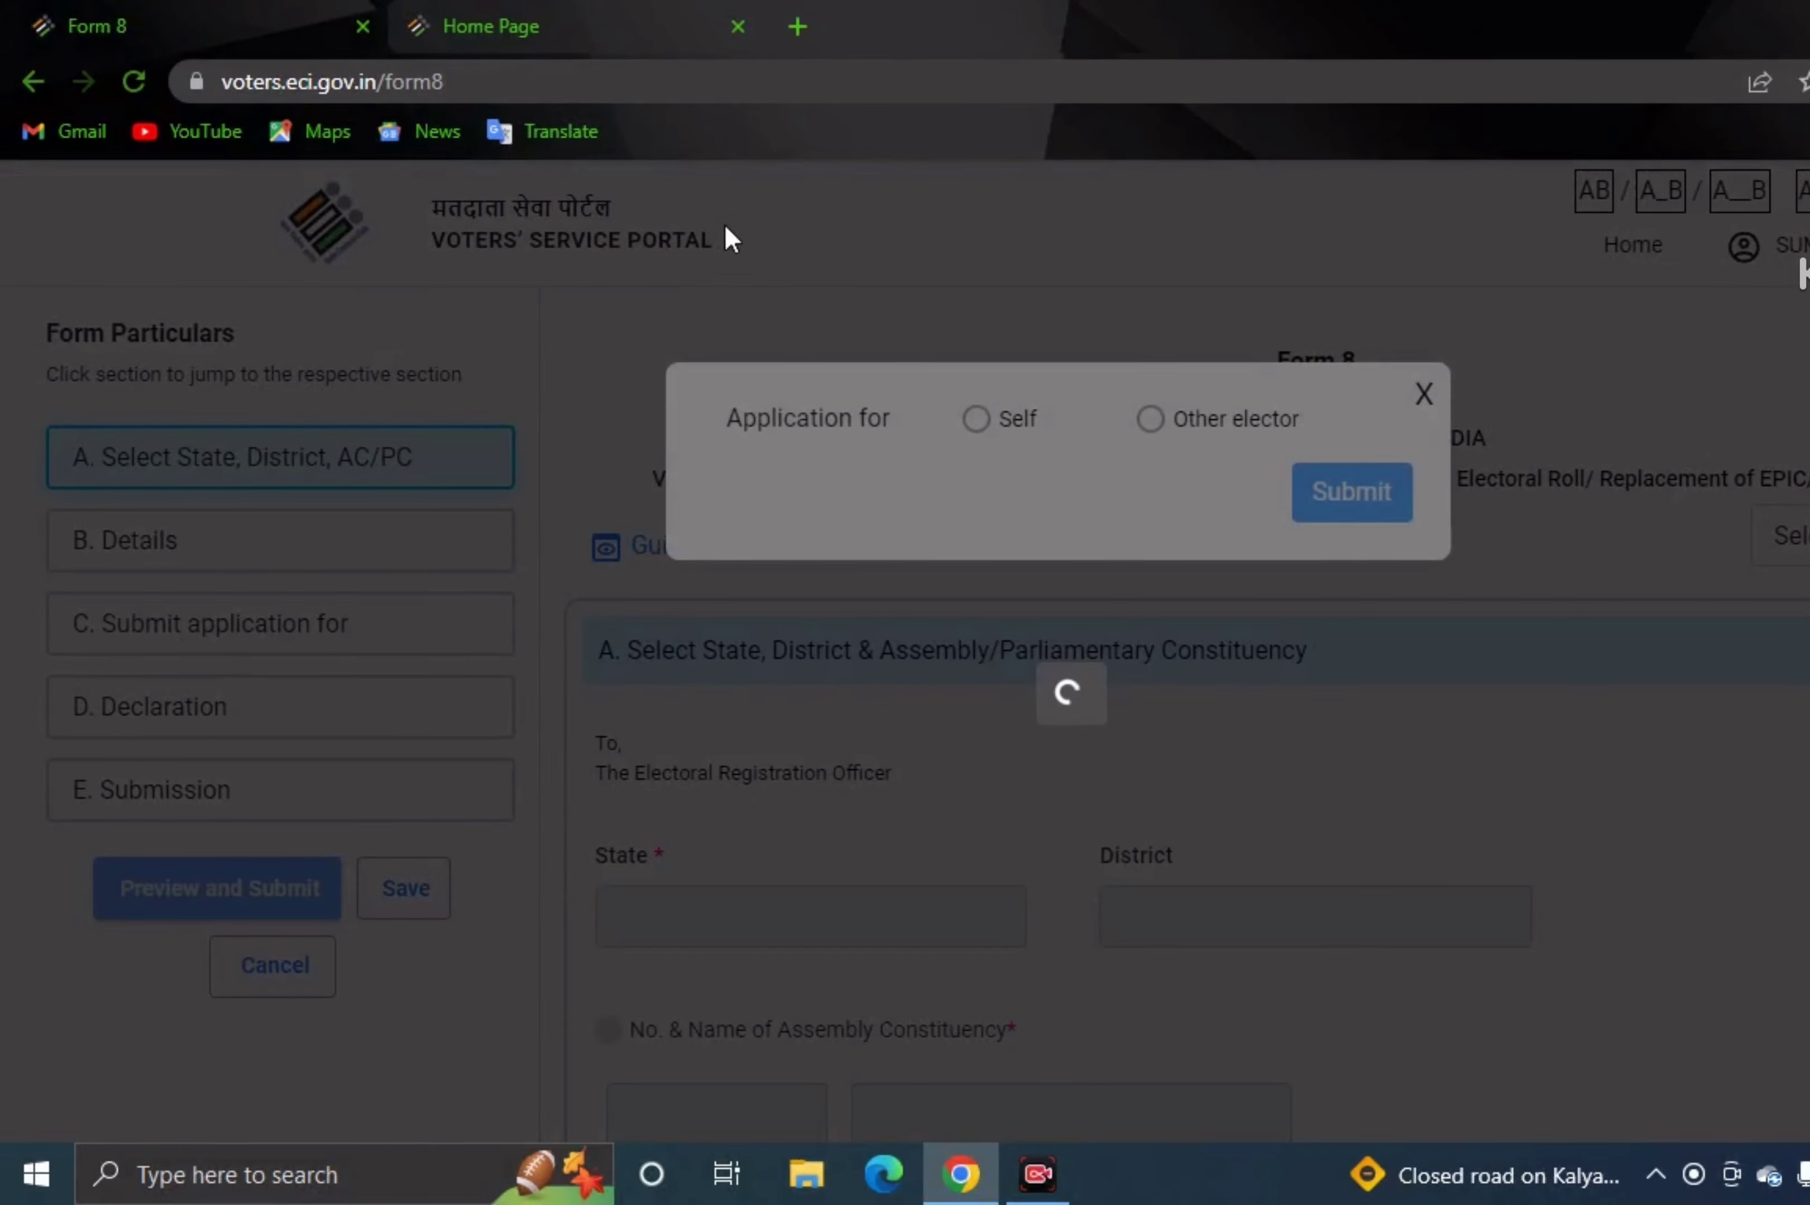
pyautogui.click(737, 27)
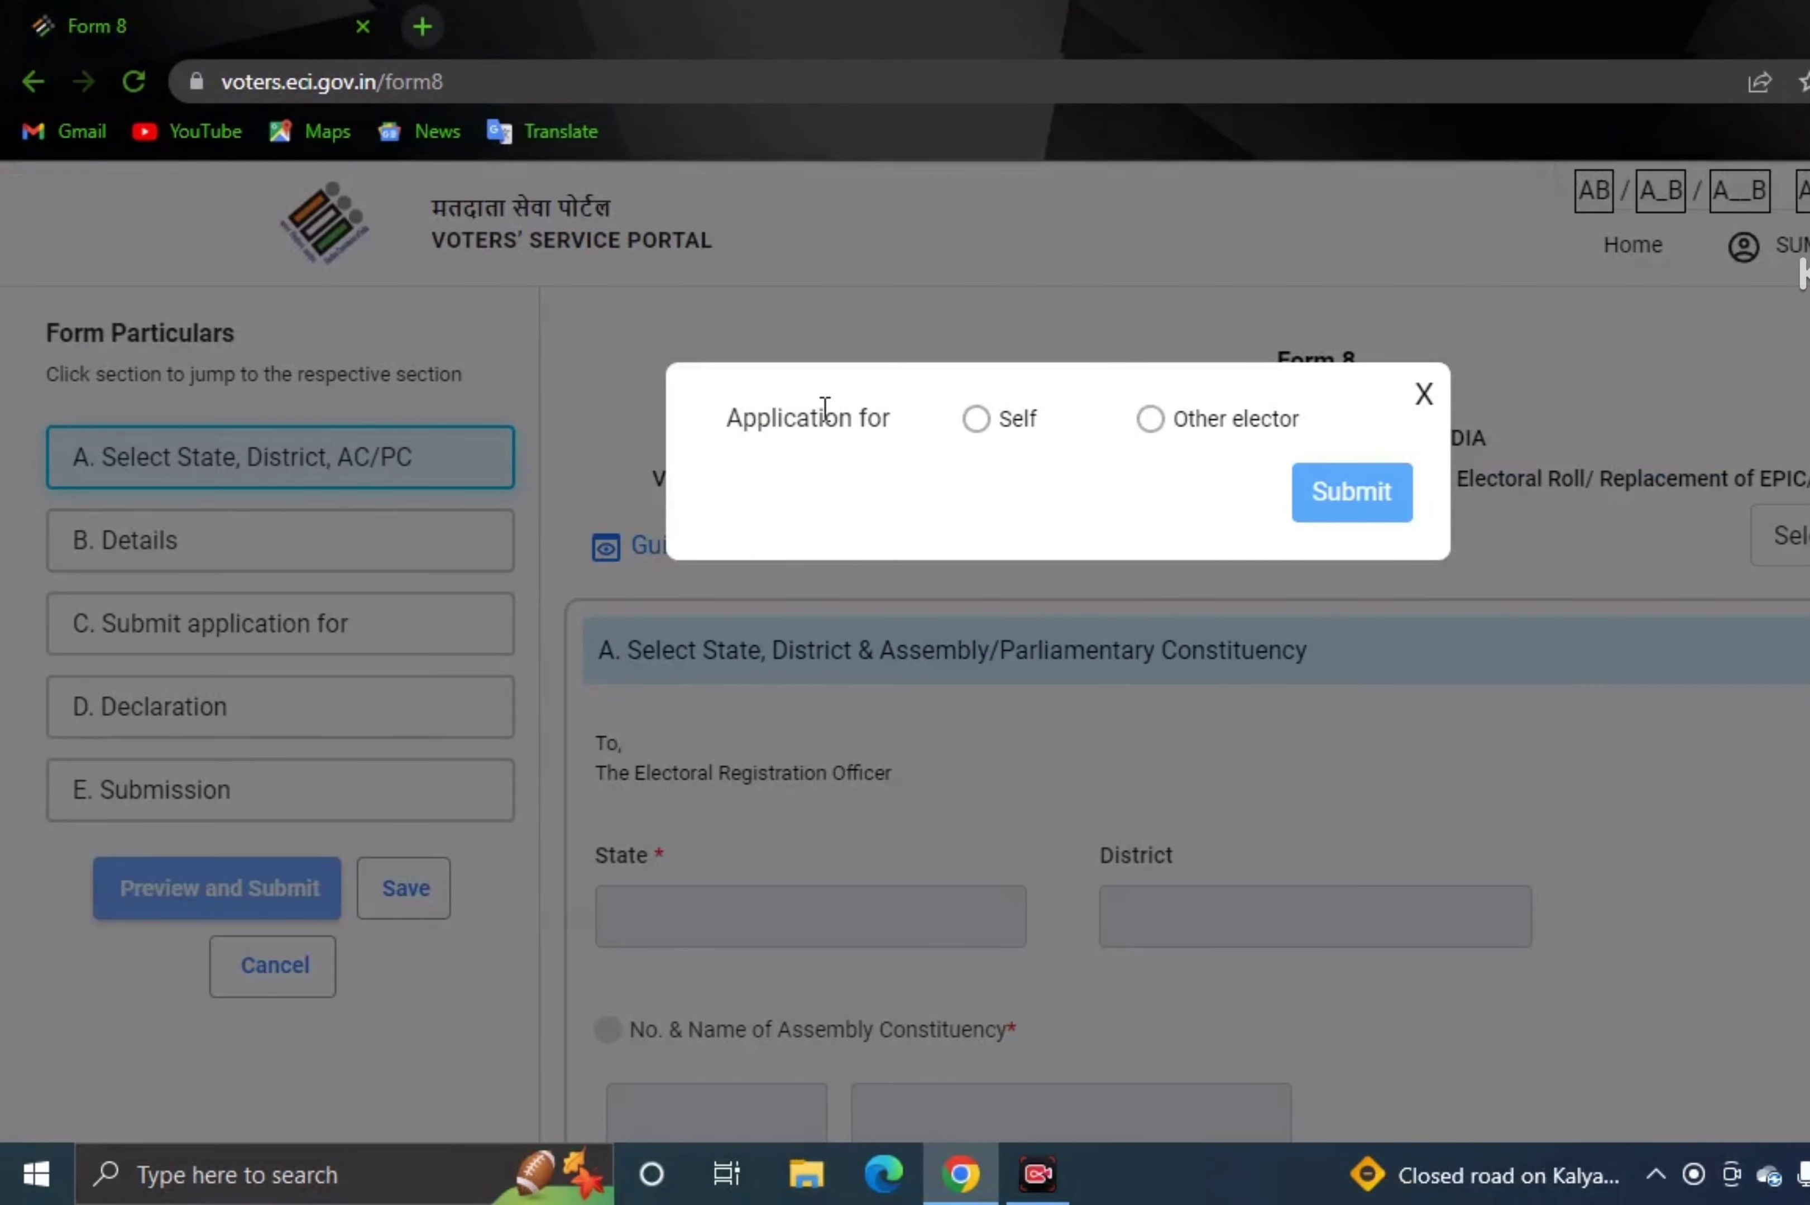
# Set the Form 8 application to Self, submit the prefilled EPIC number, and accept the listed voter record.
pyautogui.click(976, 418)
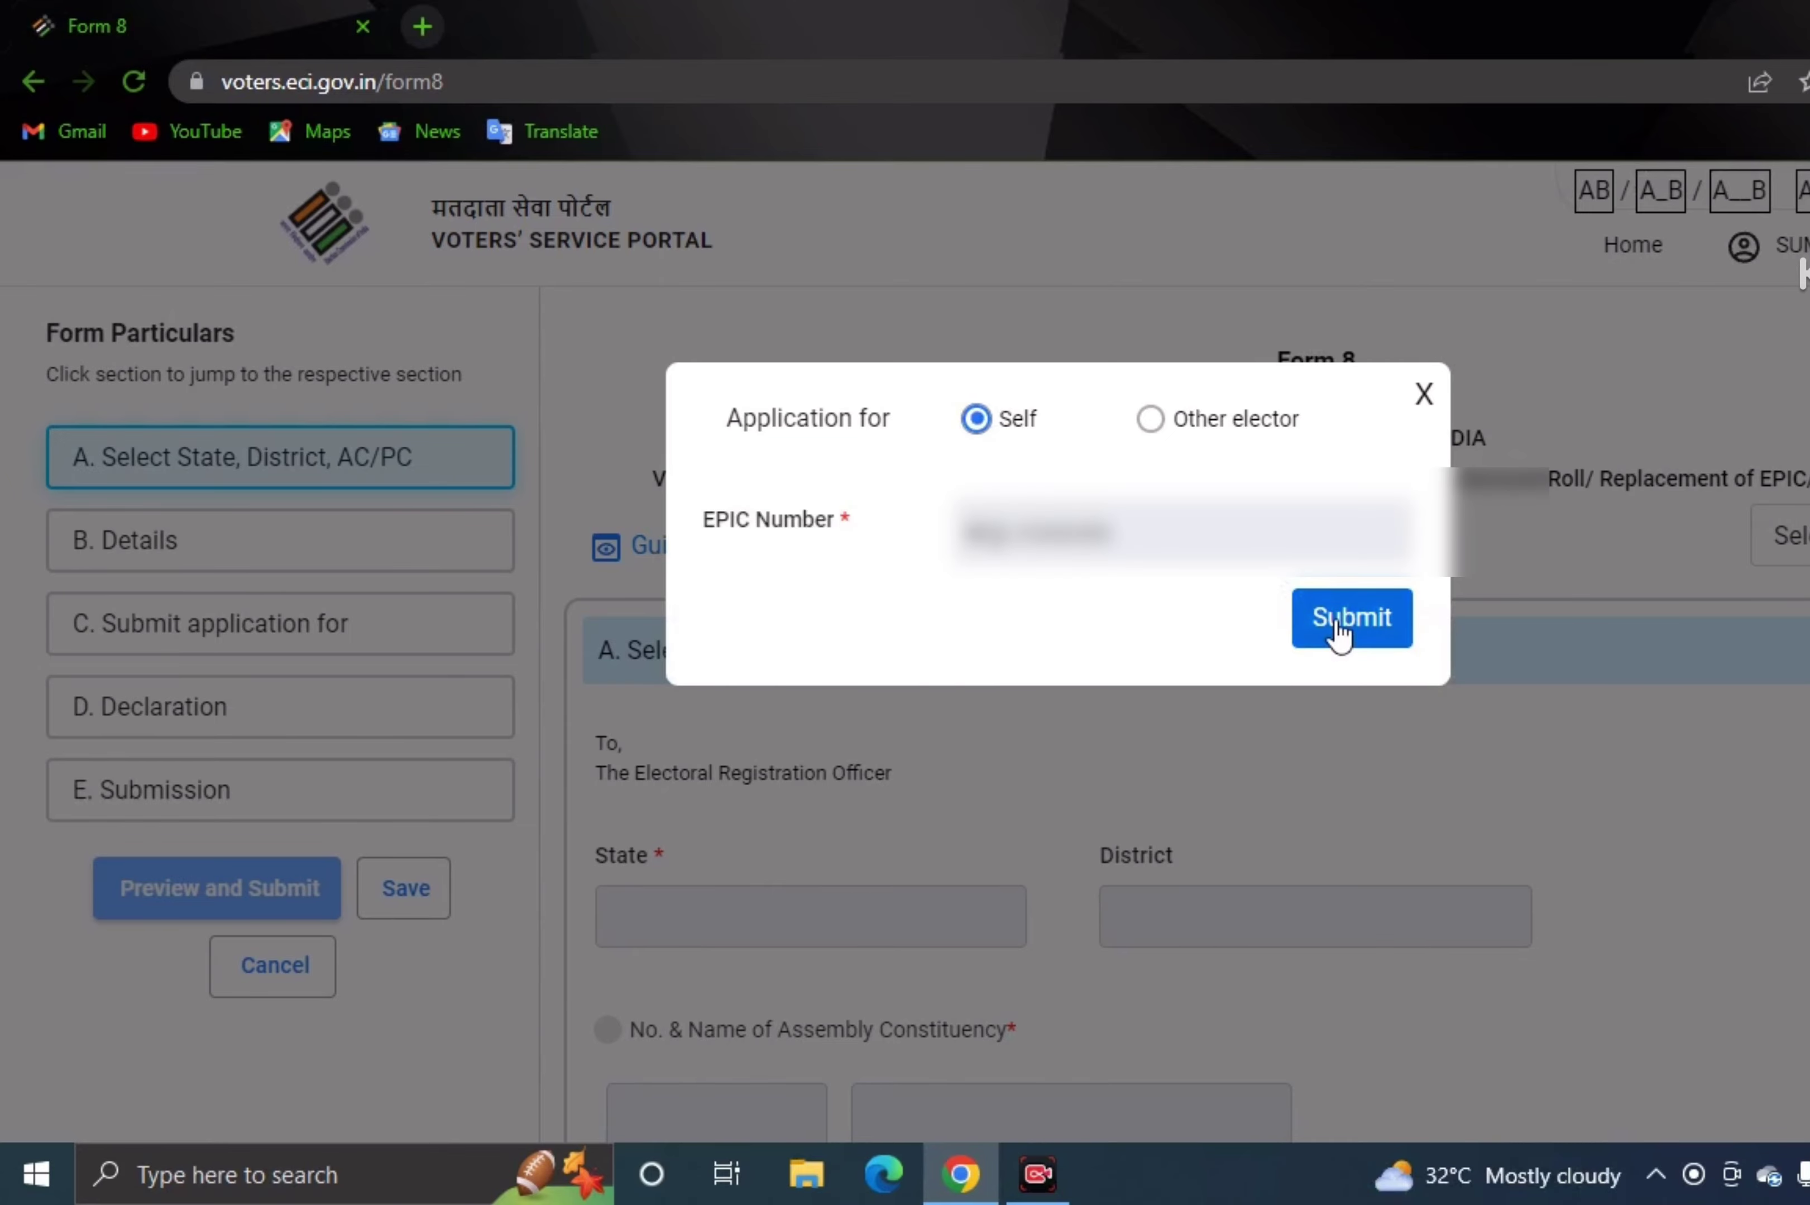
pyautogui.click(1375, 628)
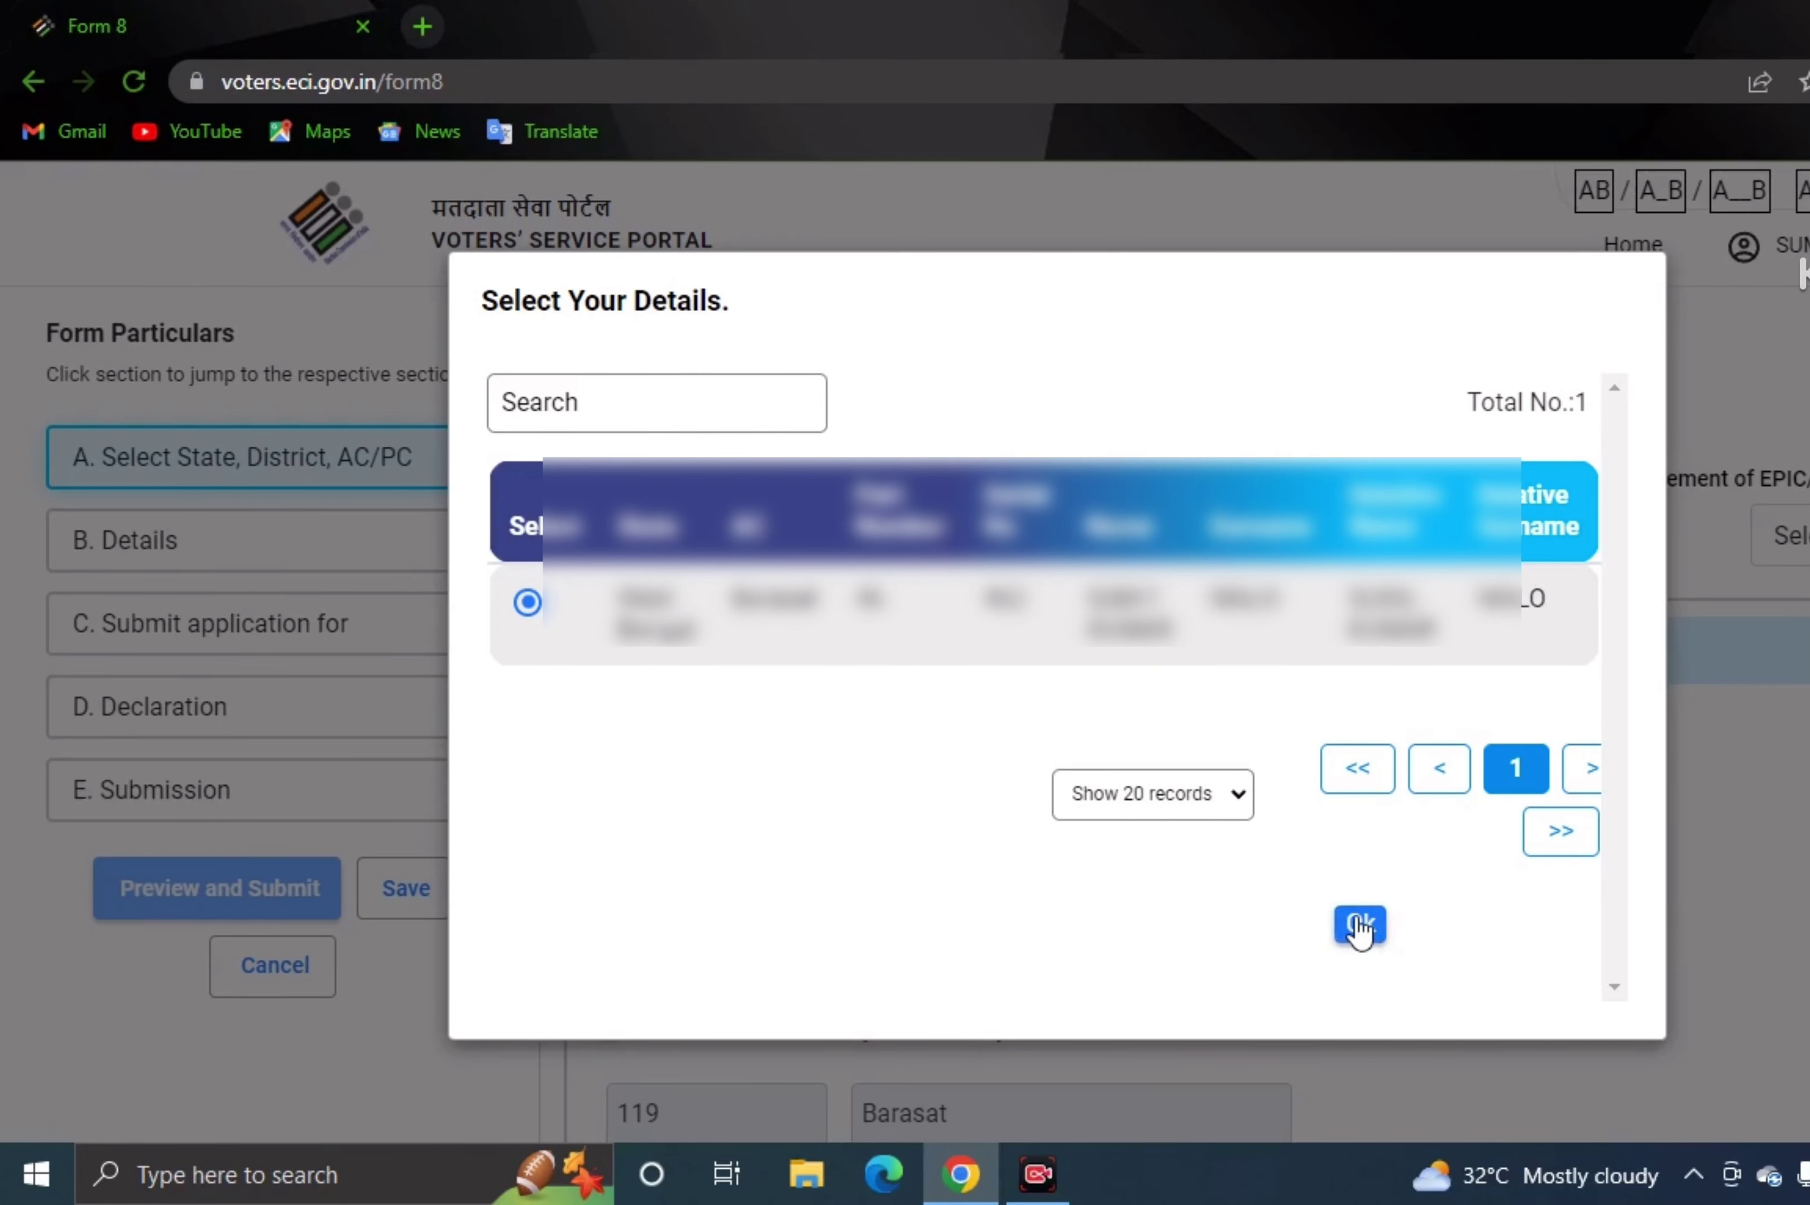
pyautogui.click(1359, 926)
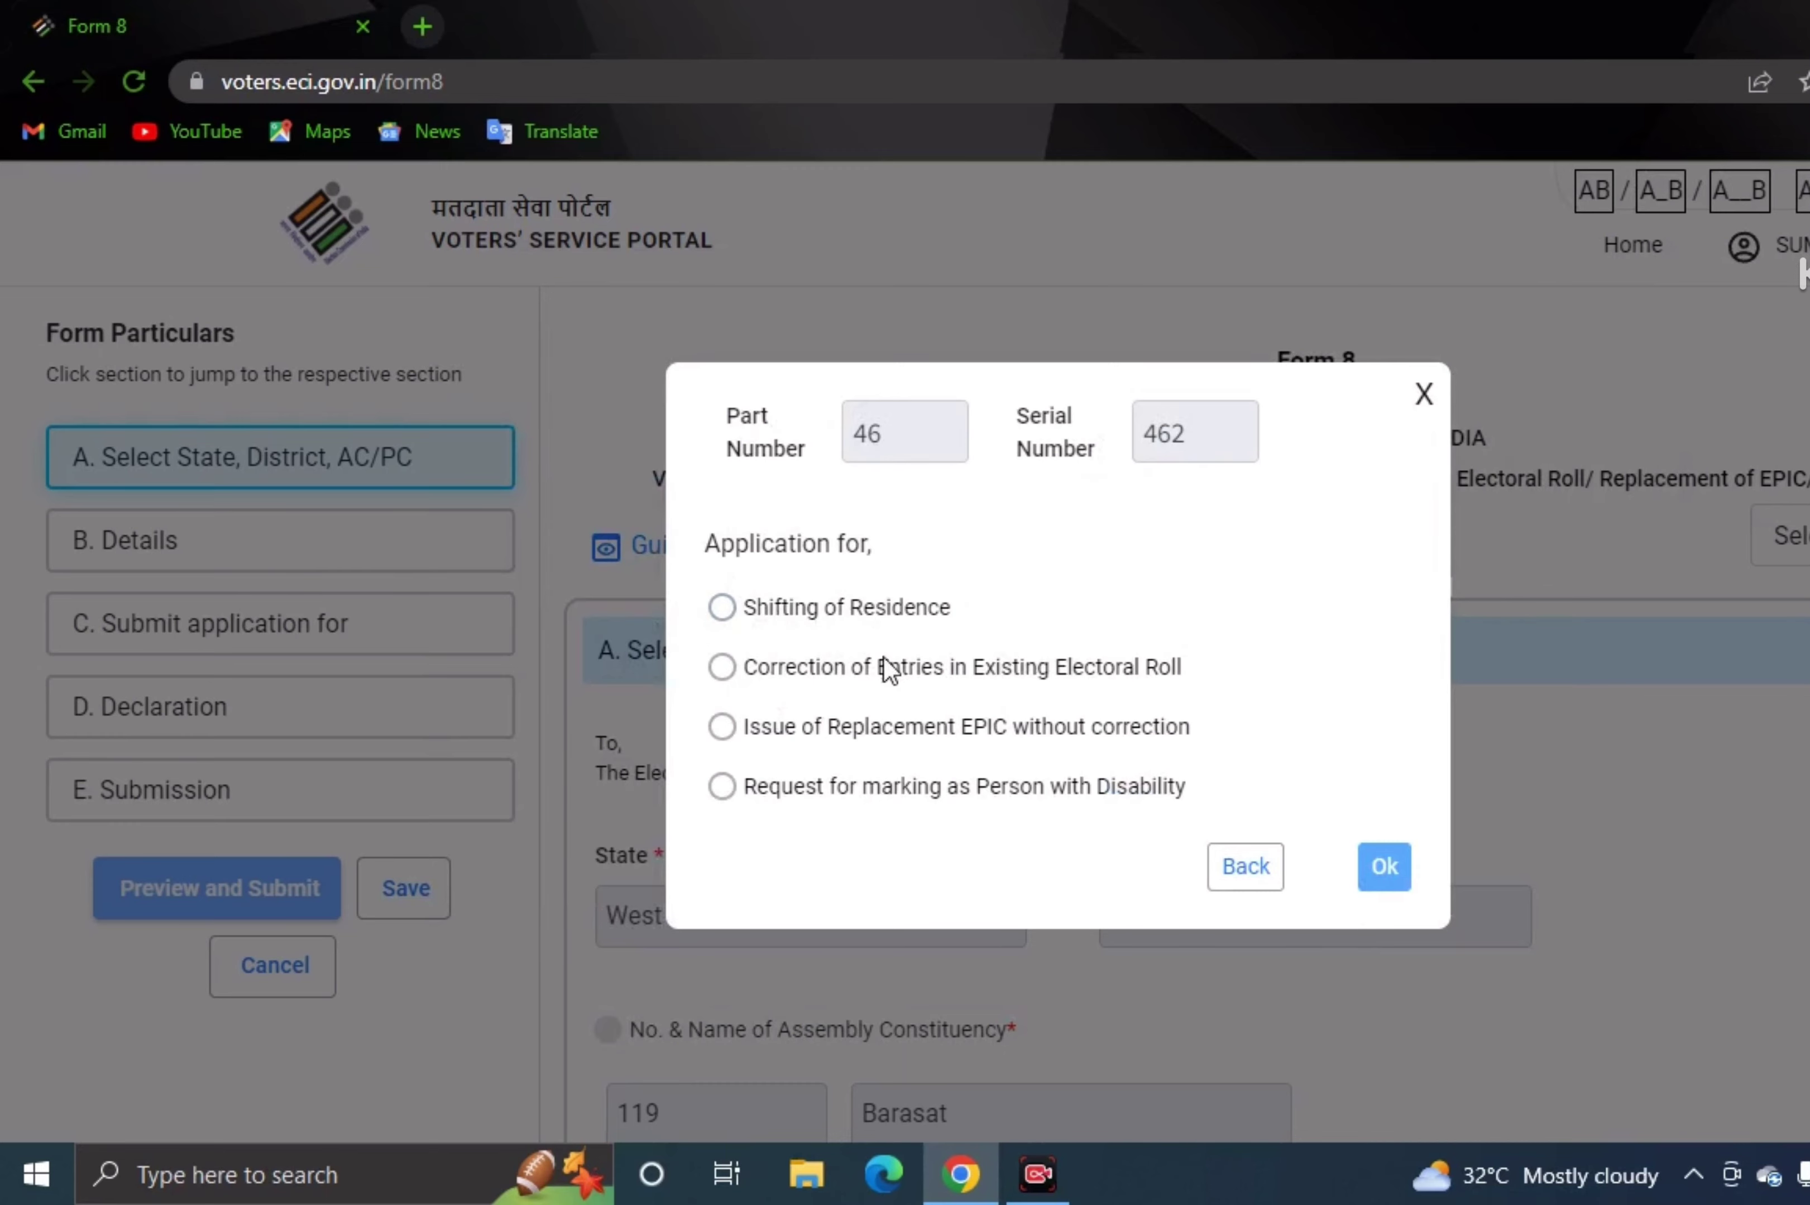
# Choose Shifting of Residence within the assembly constituency as the application type and confirm it.
pyautogui.click(723, 608)
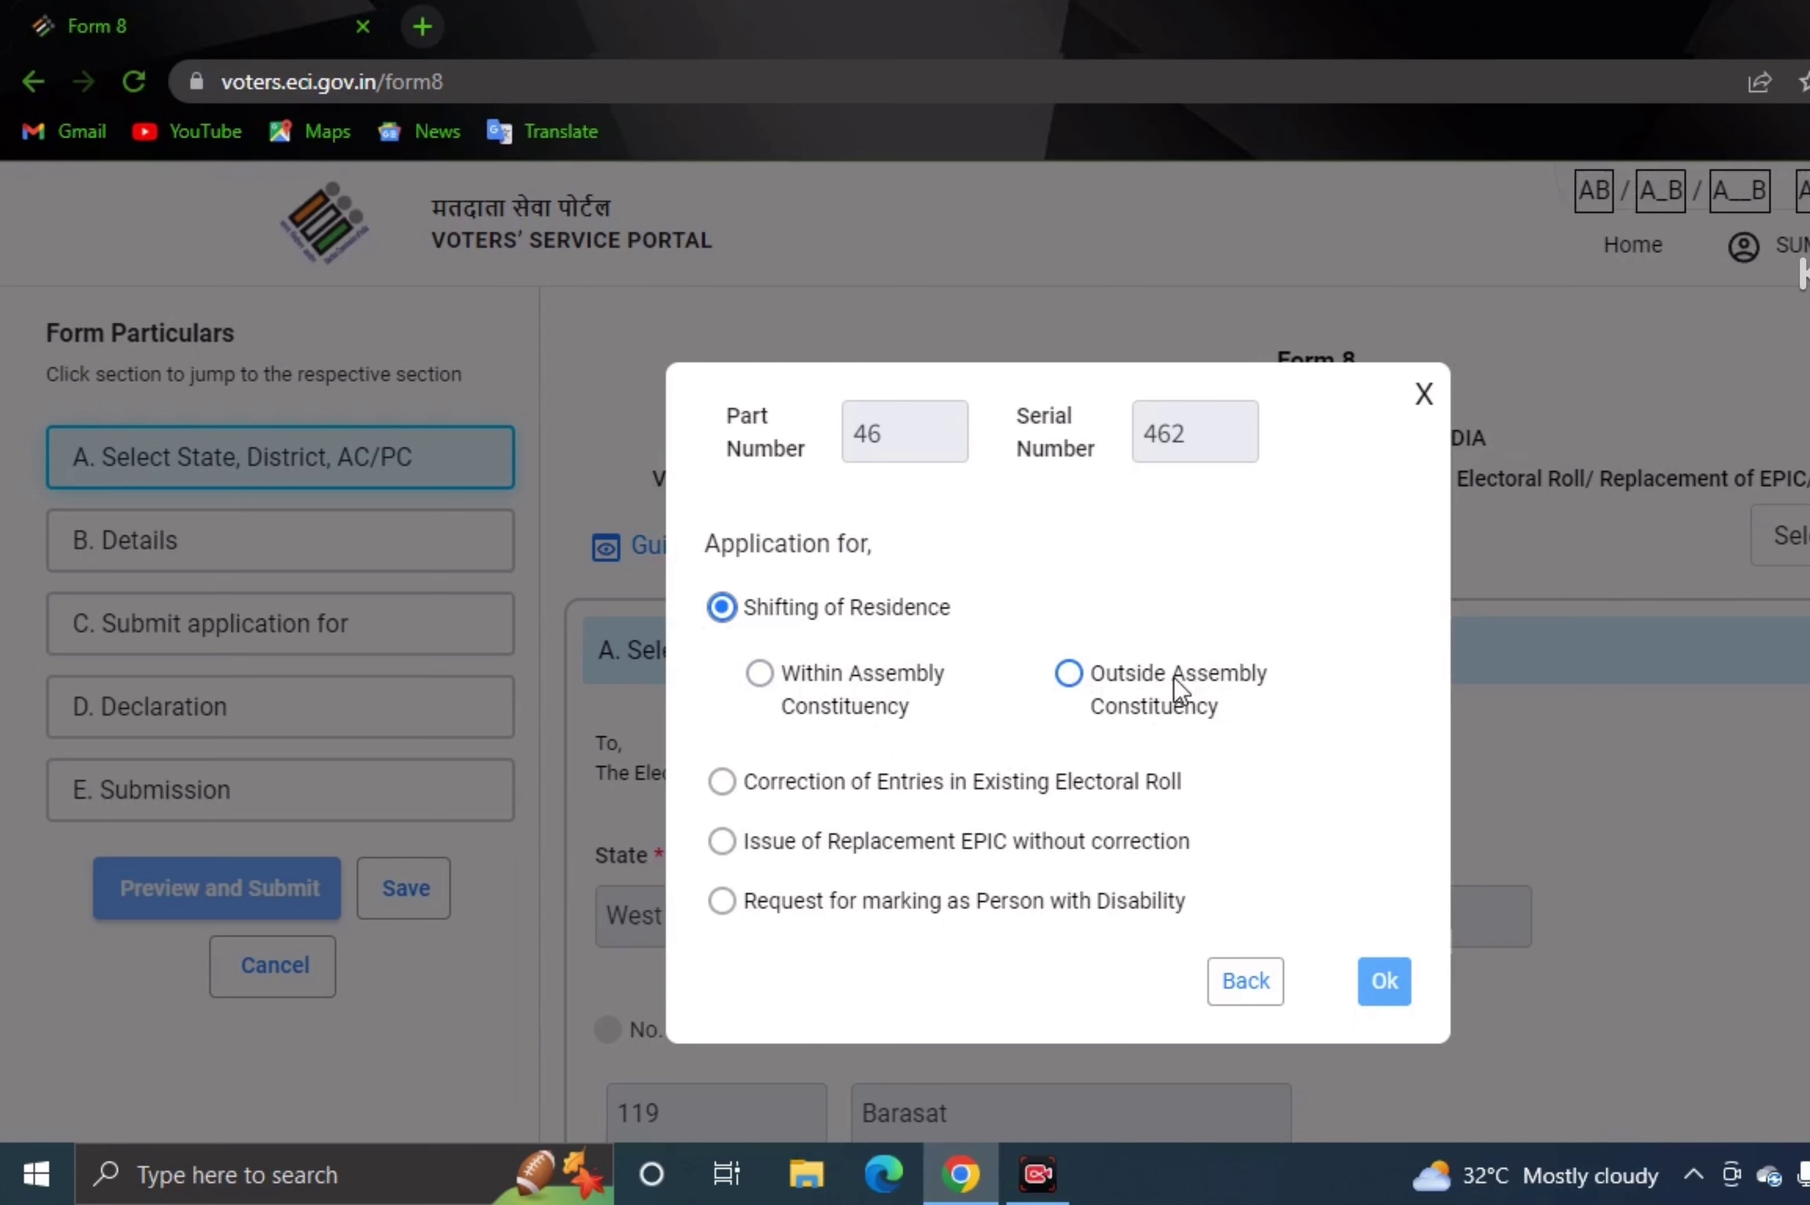
pyautogui.click(759, 675)
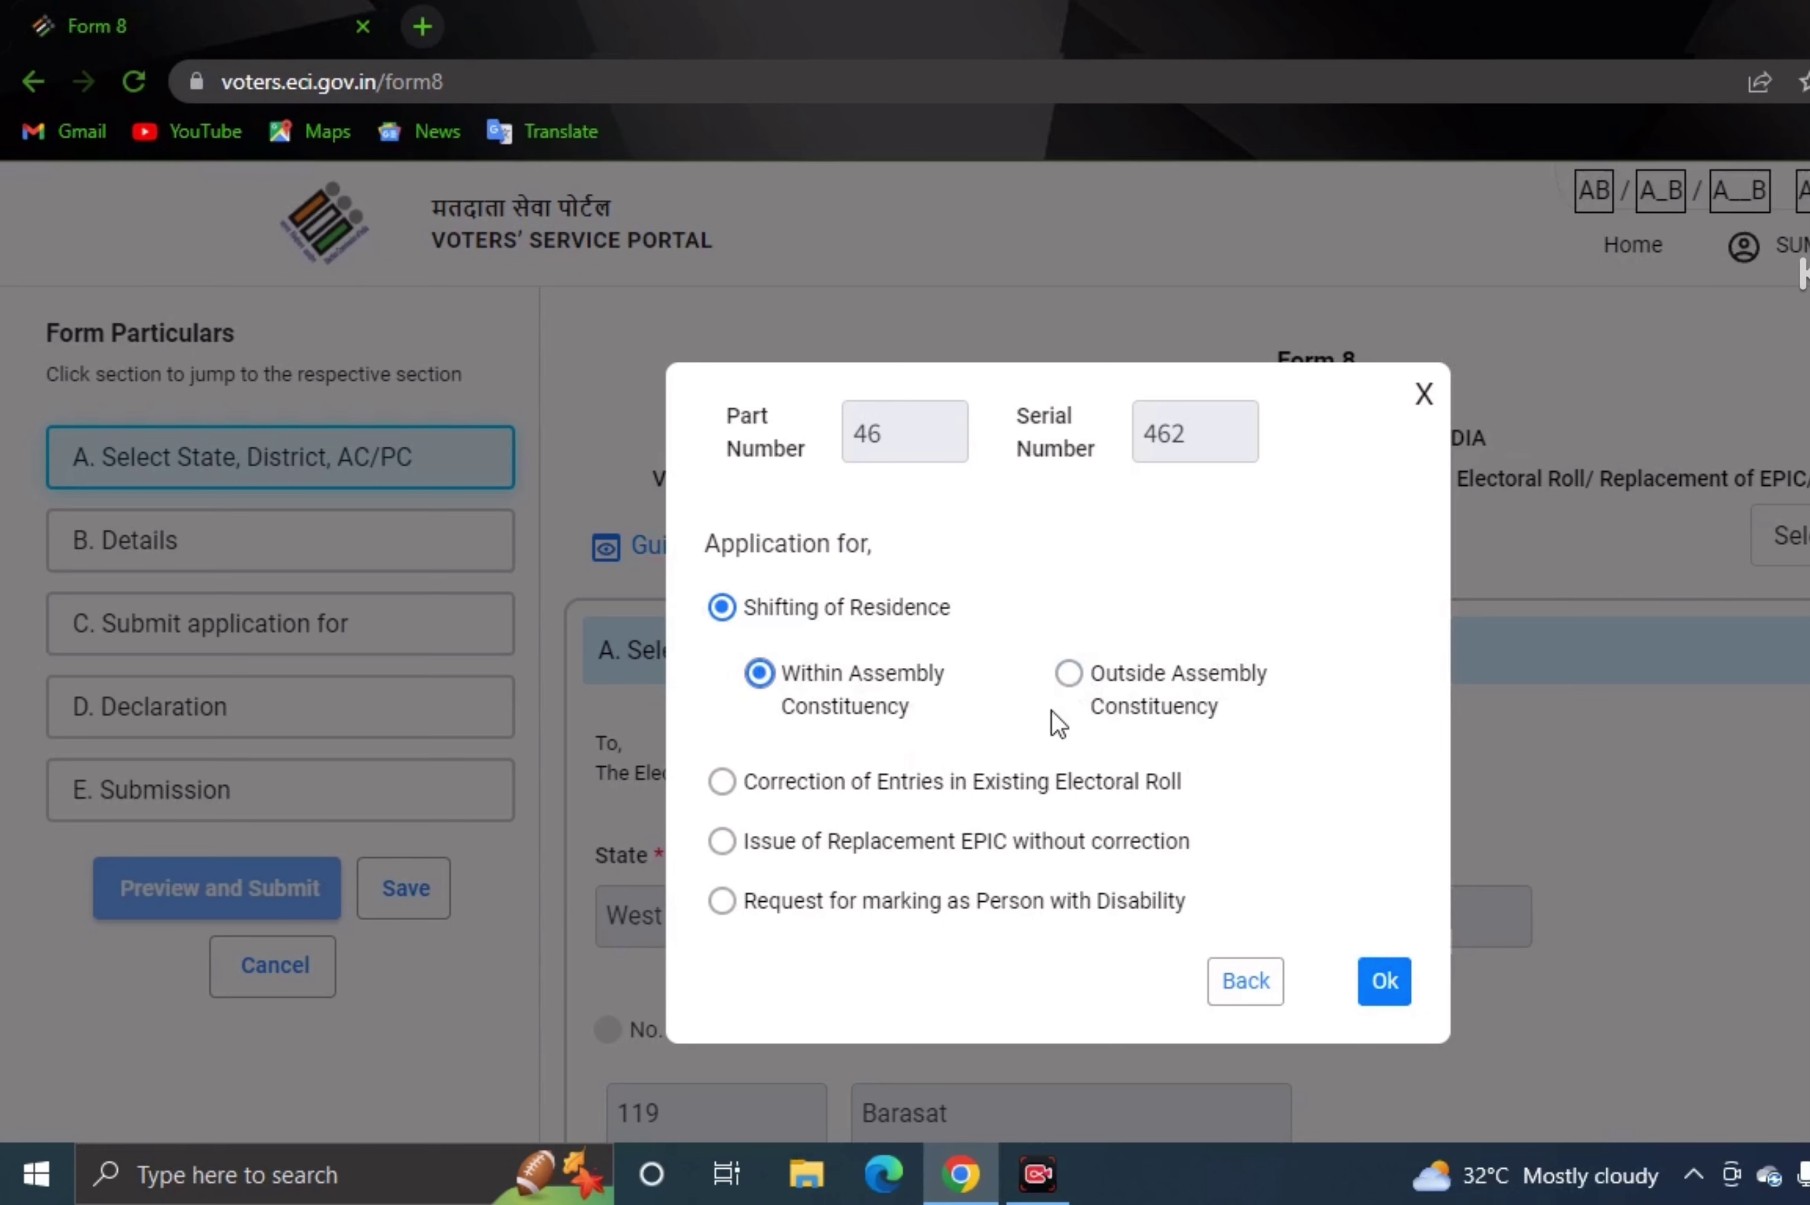
pyautogui.click(1385, 987)
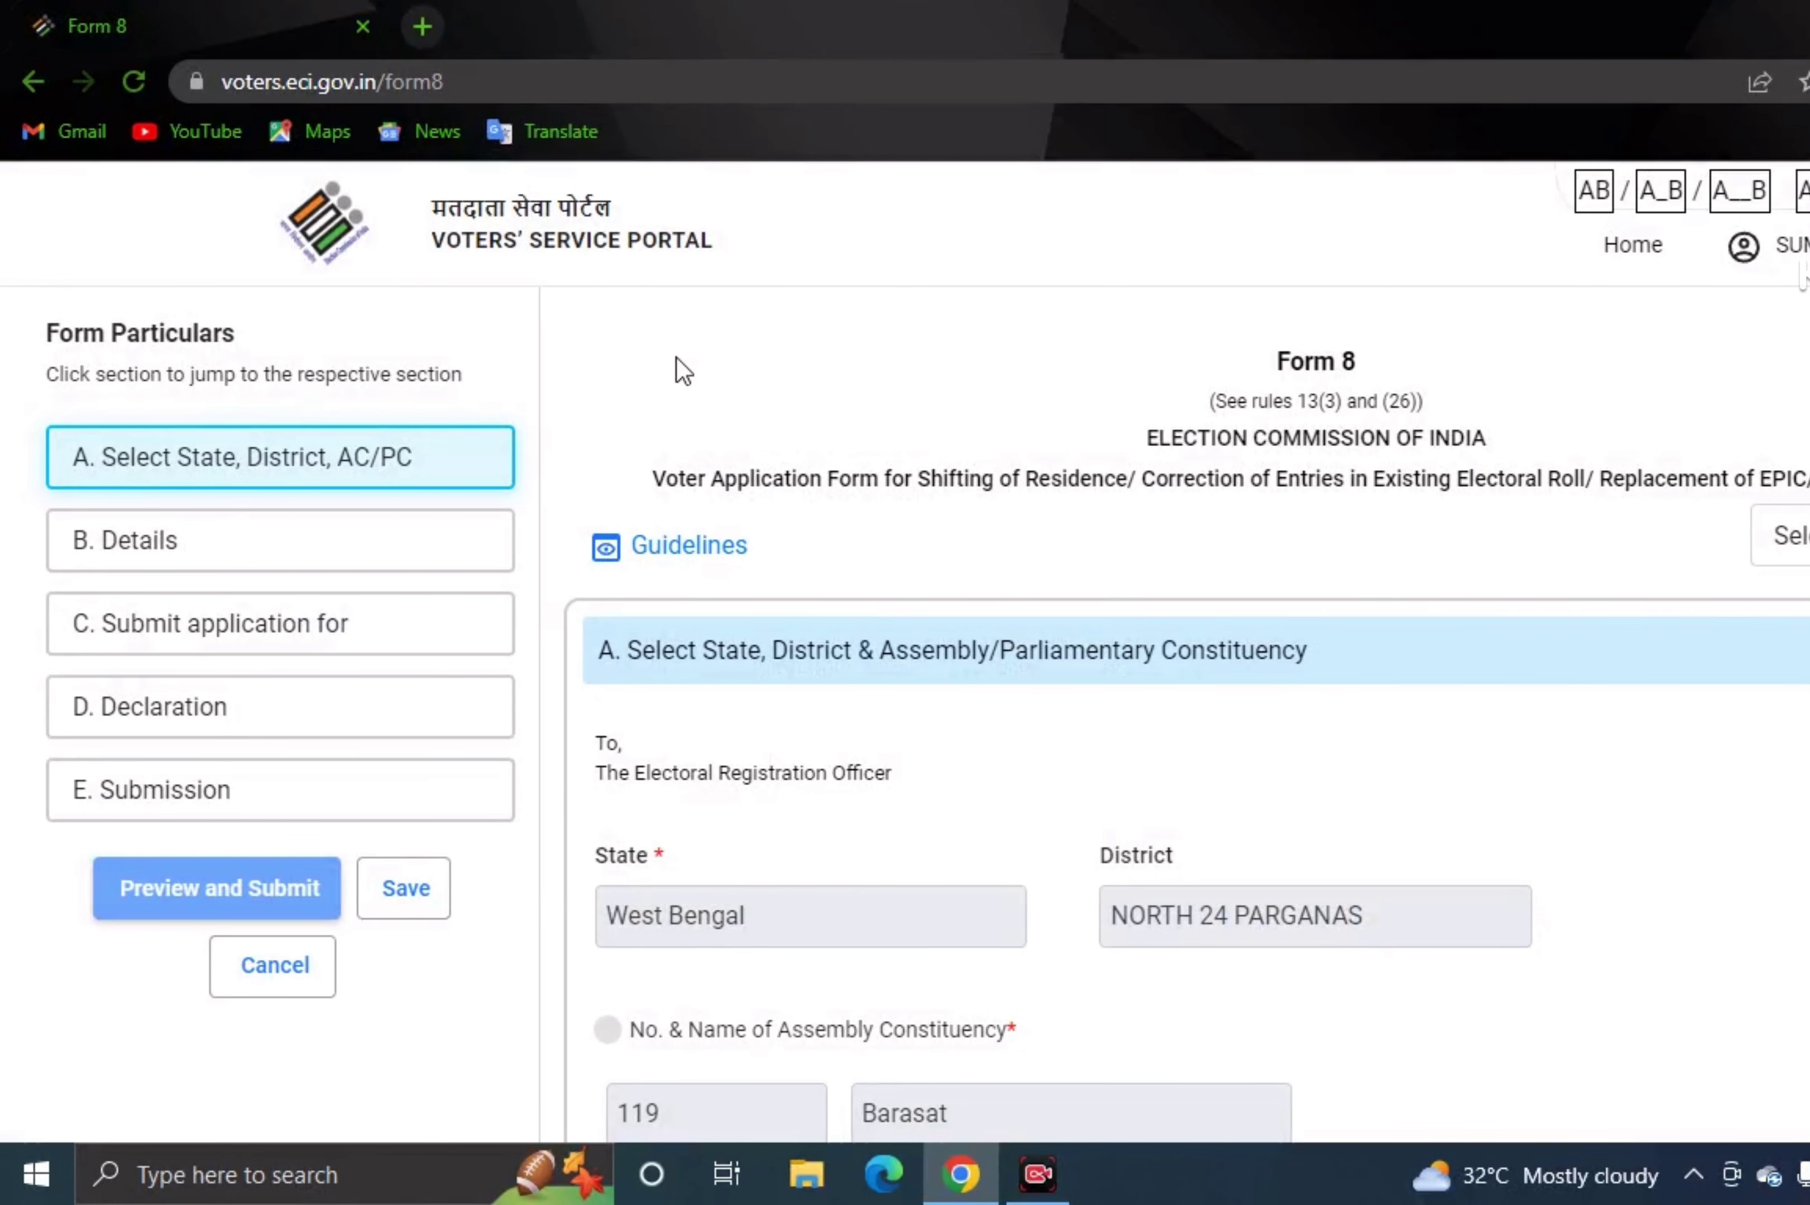
# Tick Aadhaar Number and the Self mobile number option in the Details section, and toggle the Self email option on and off.
pyautogui.scroll(-4, 829, 436)
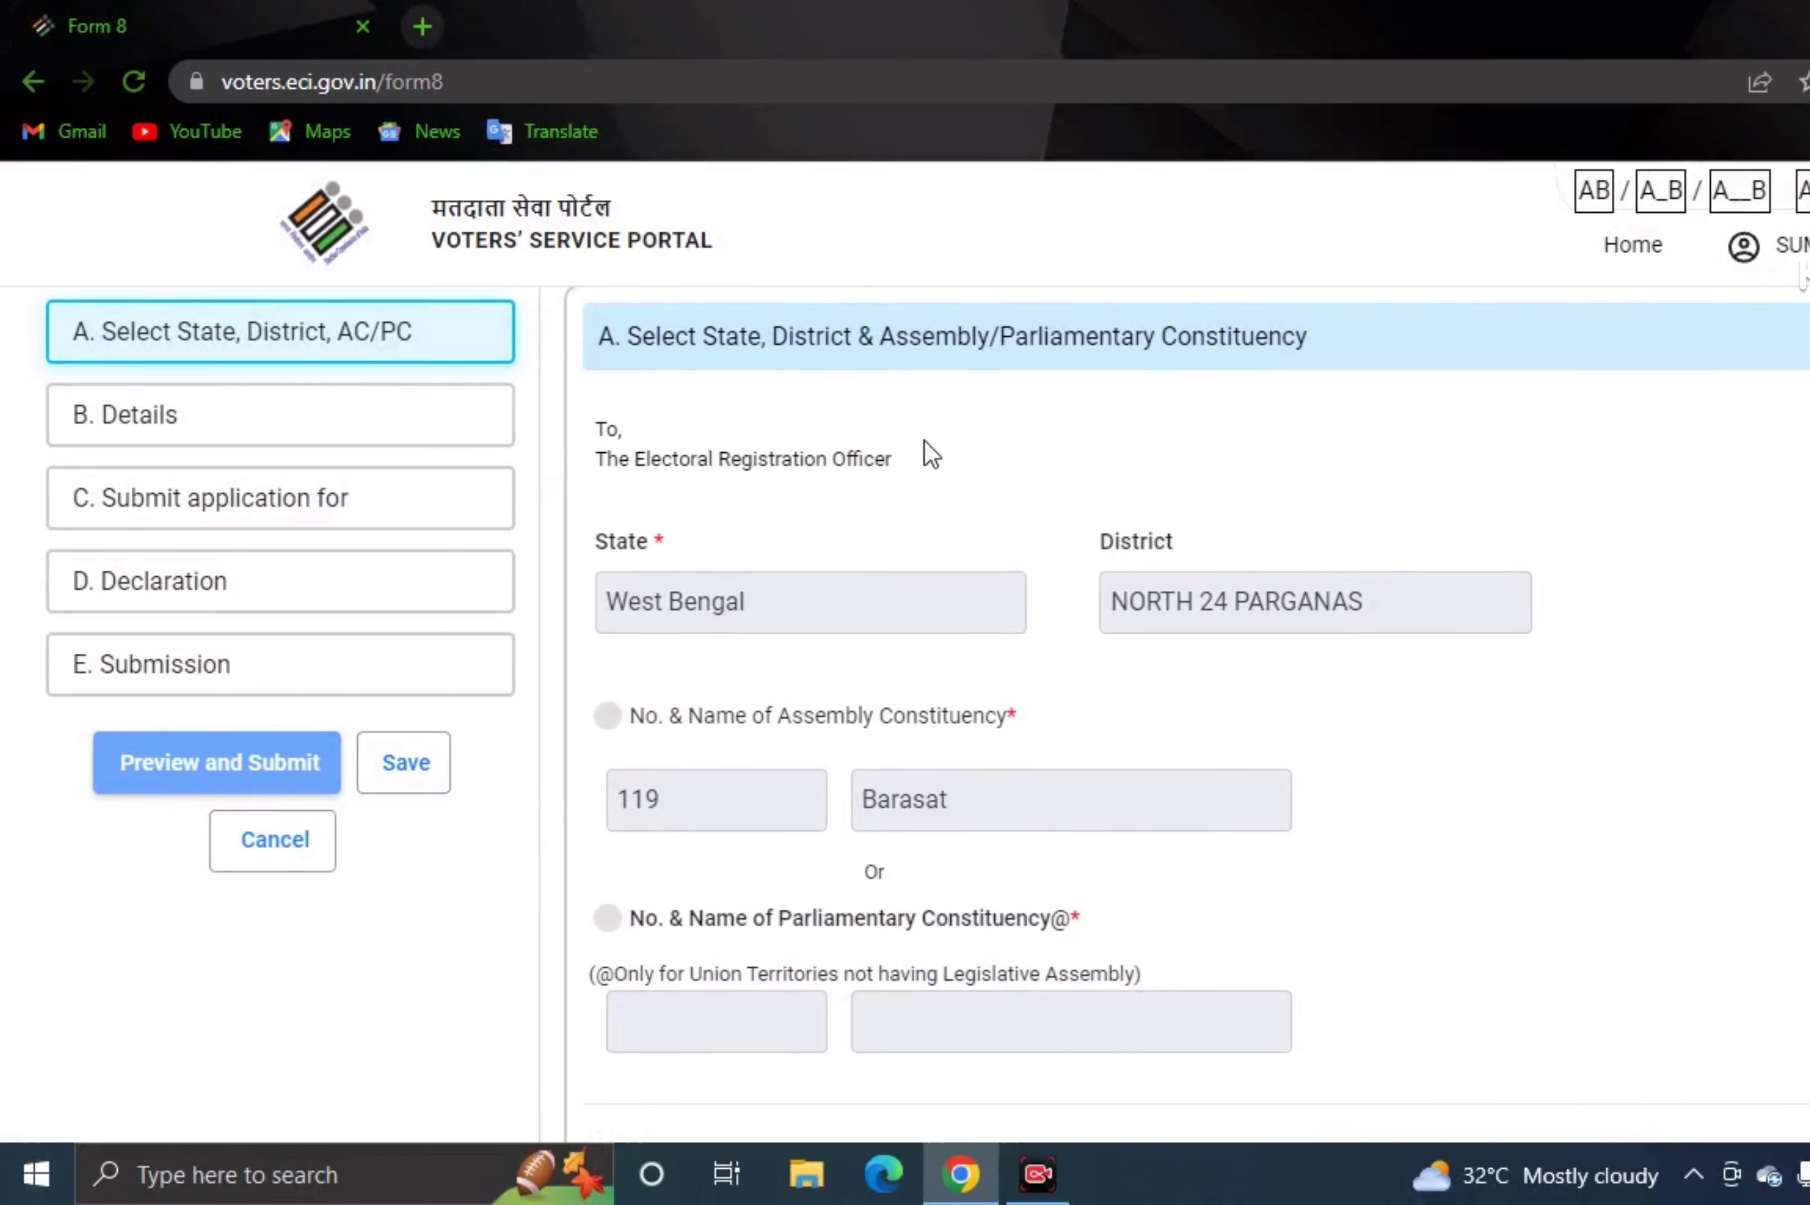
pyautogui.scroll(-4, 928, 662)
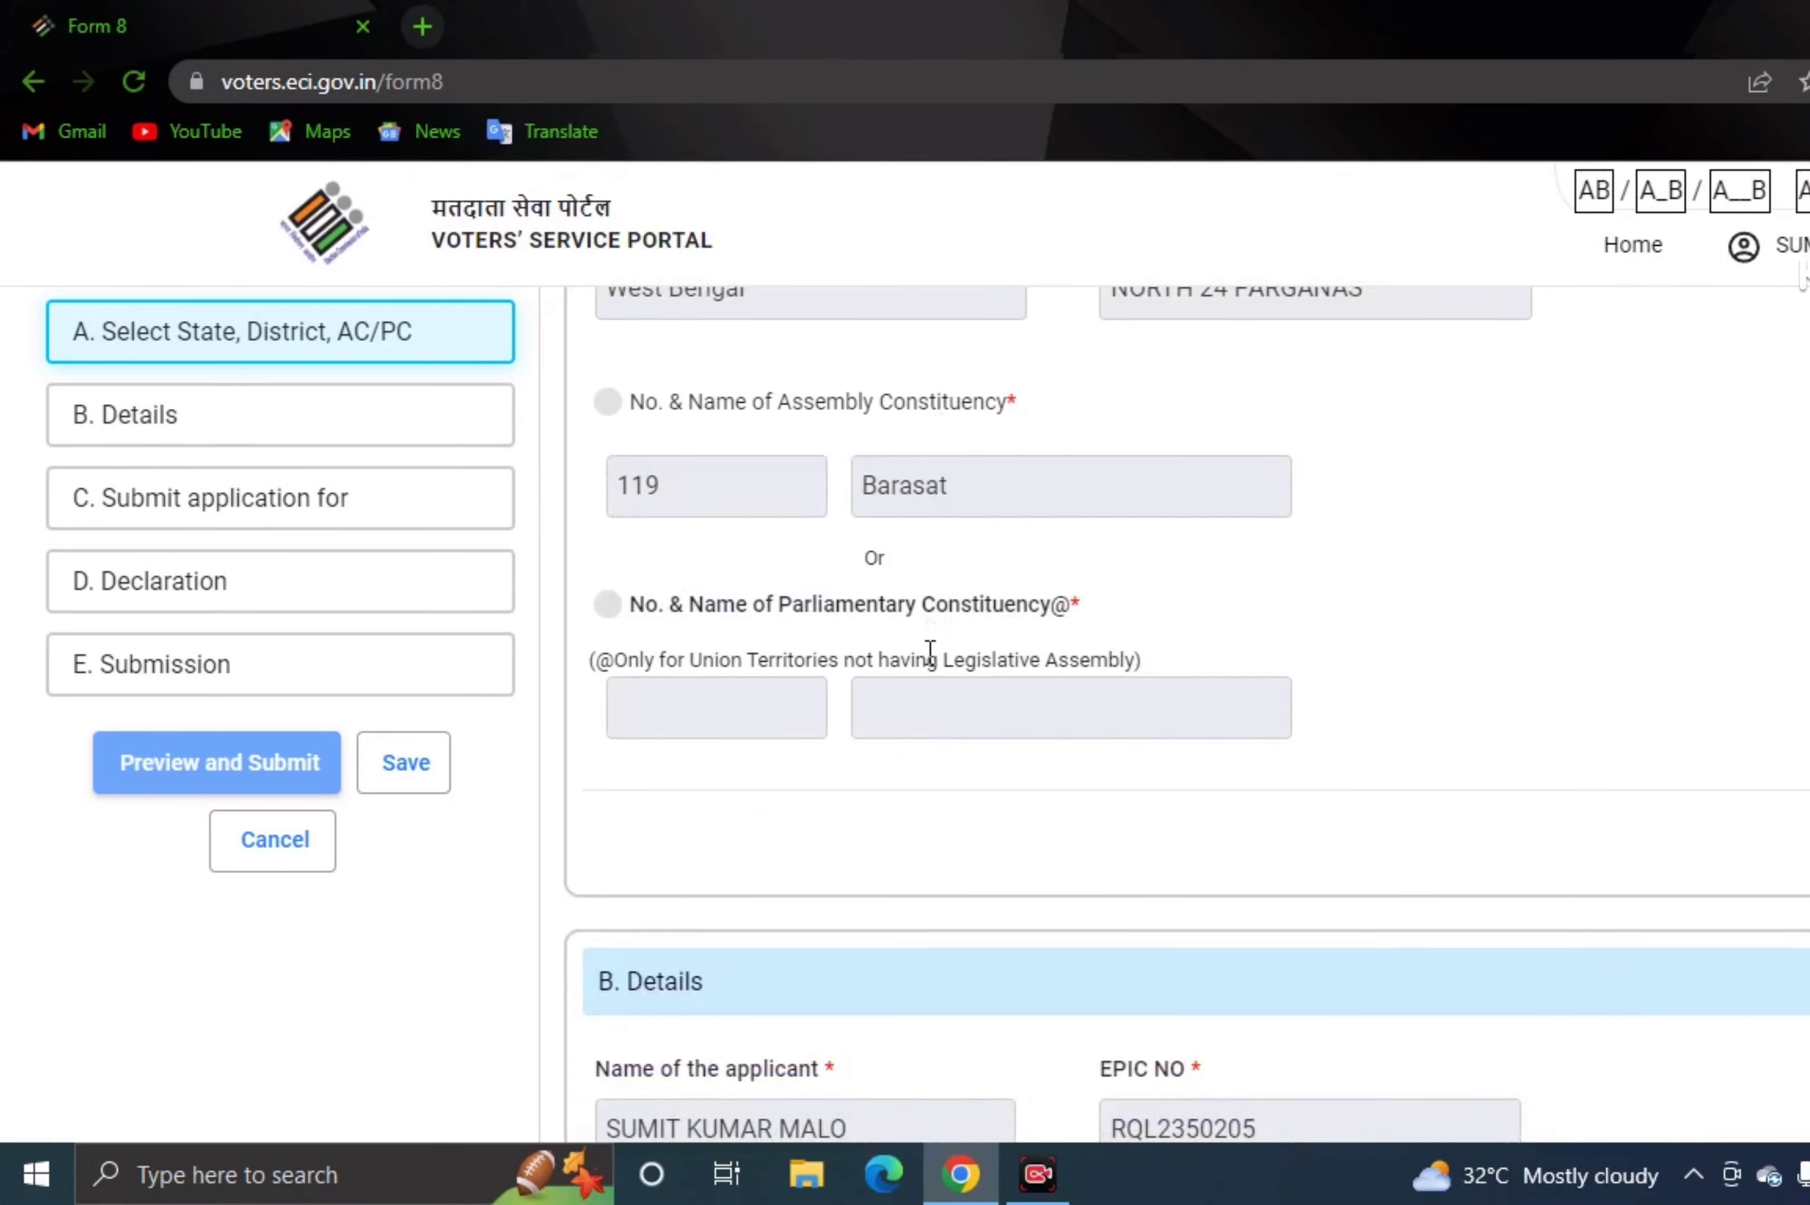
pyautogui.scroll(-8, 1168, 701)
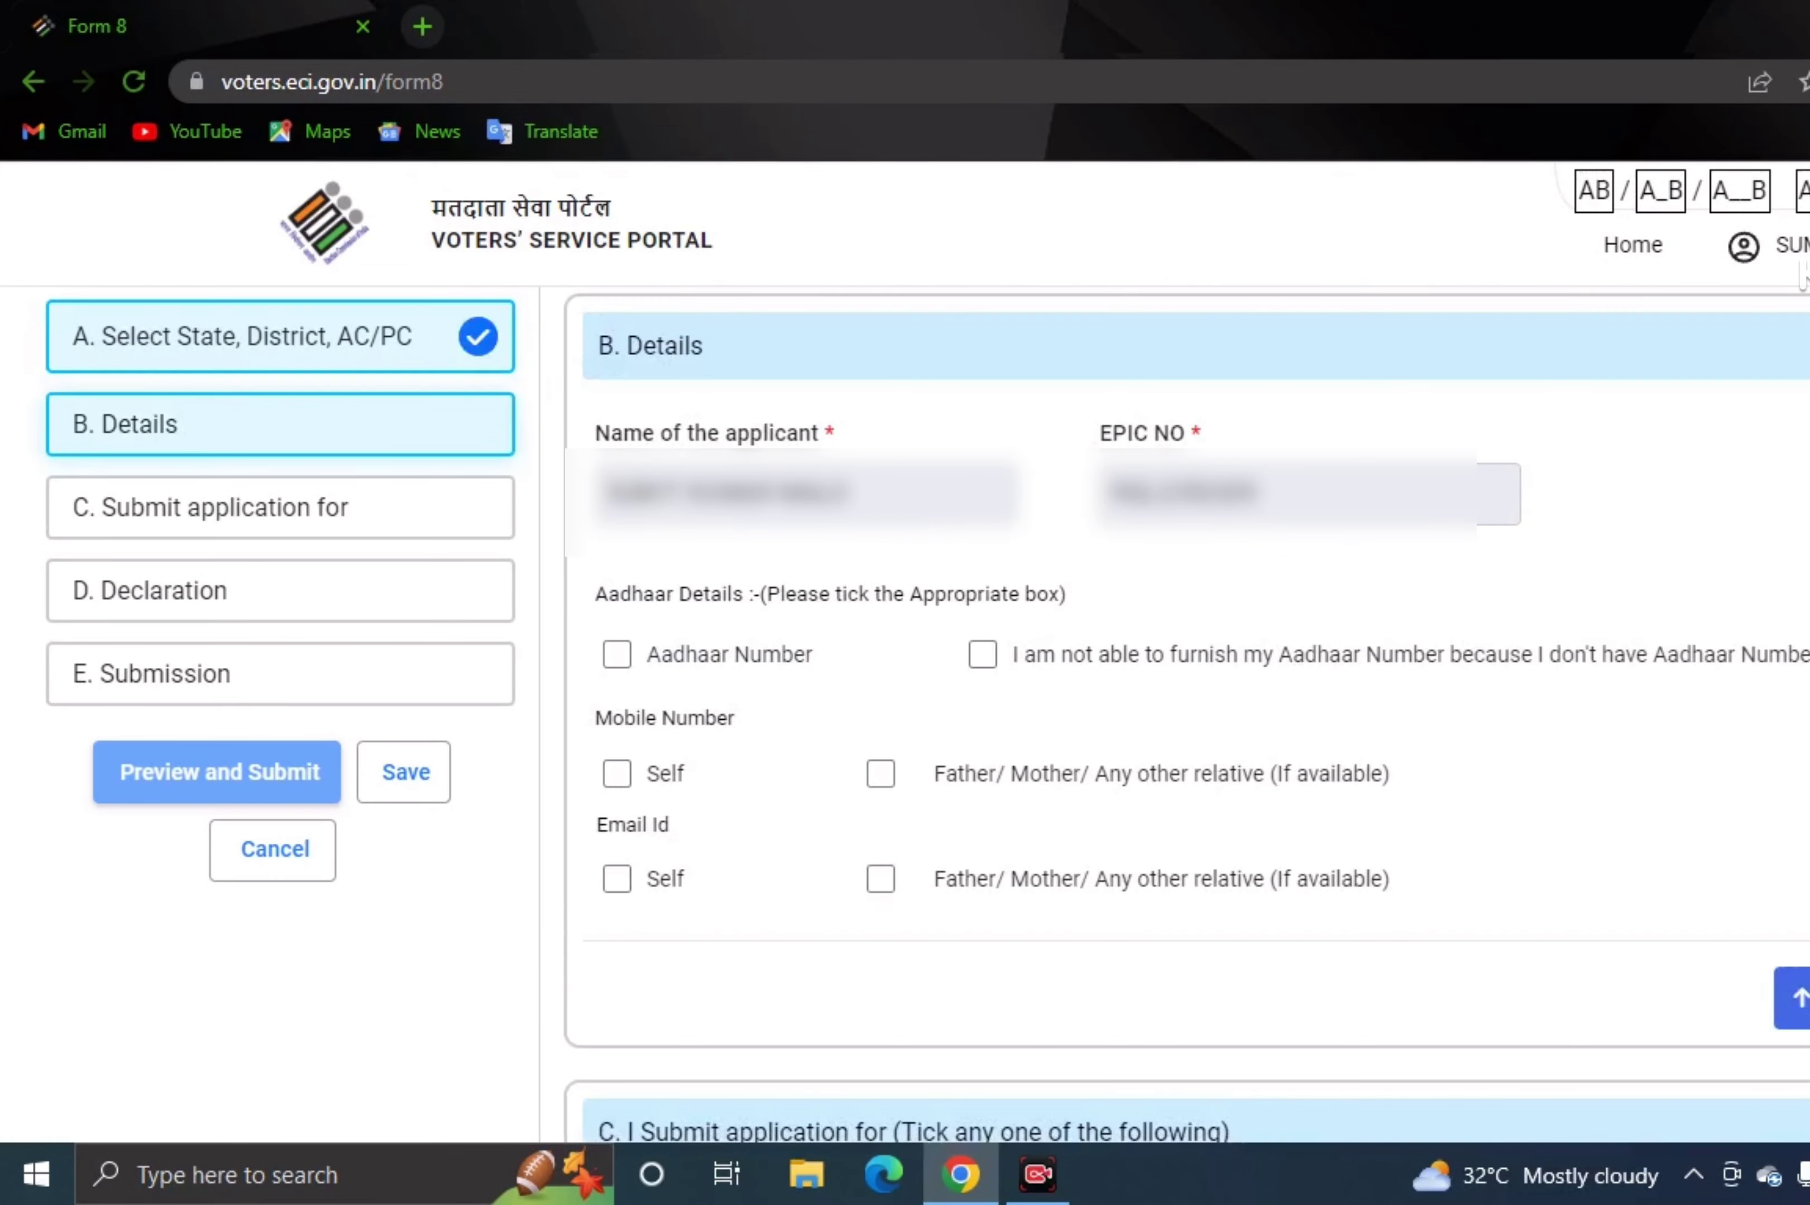
pyautogui.scroll(-8, 1051, 583)
pyautogui.scroll(4, 1051, 583)
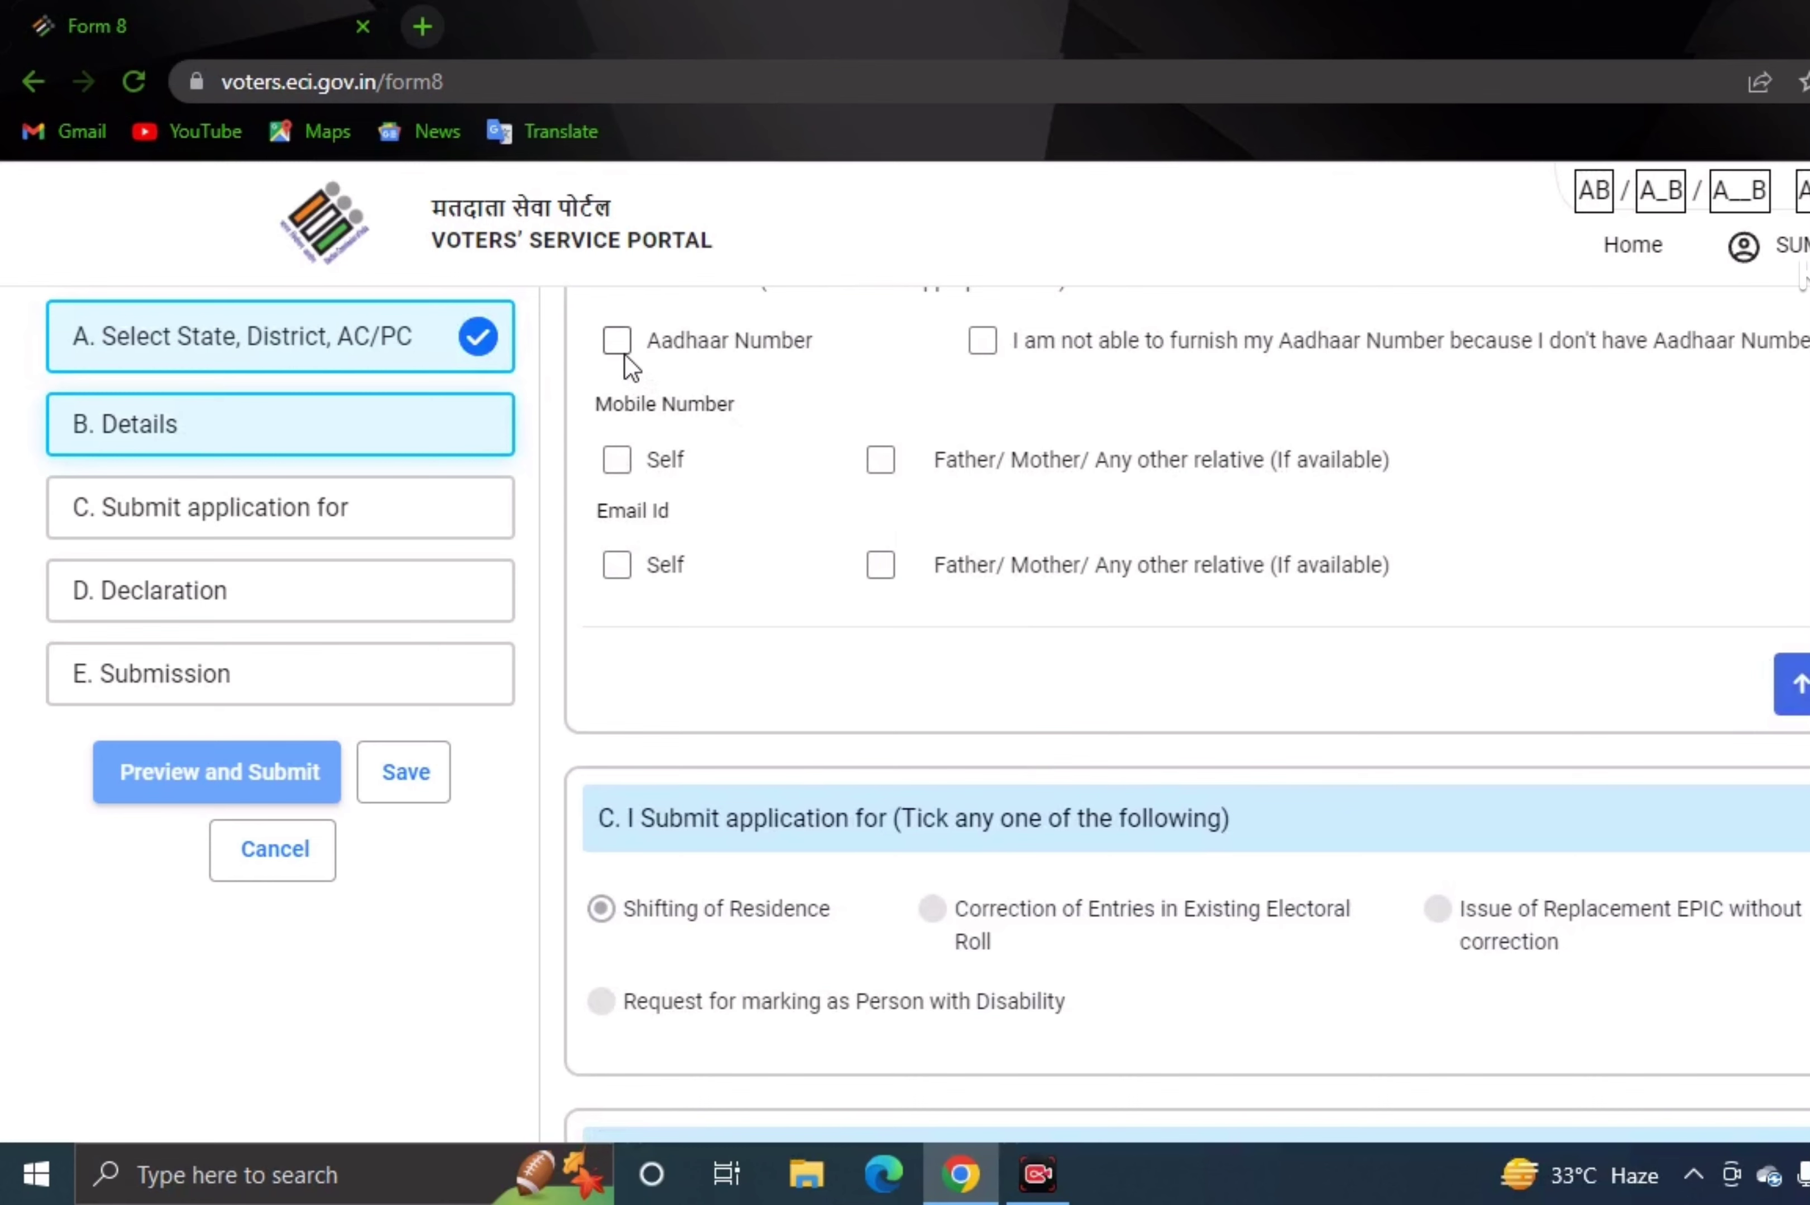
pyautogui.click(615, 341)
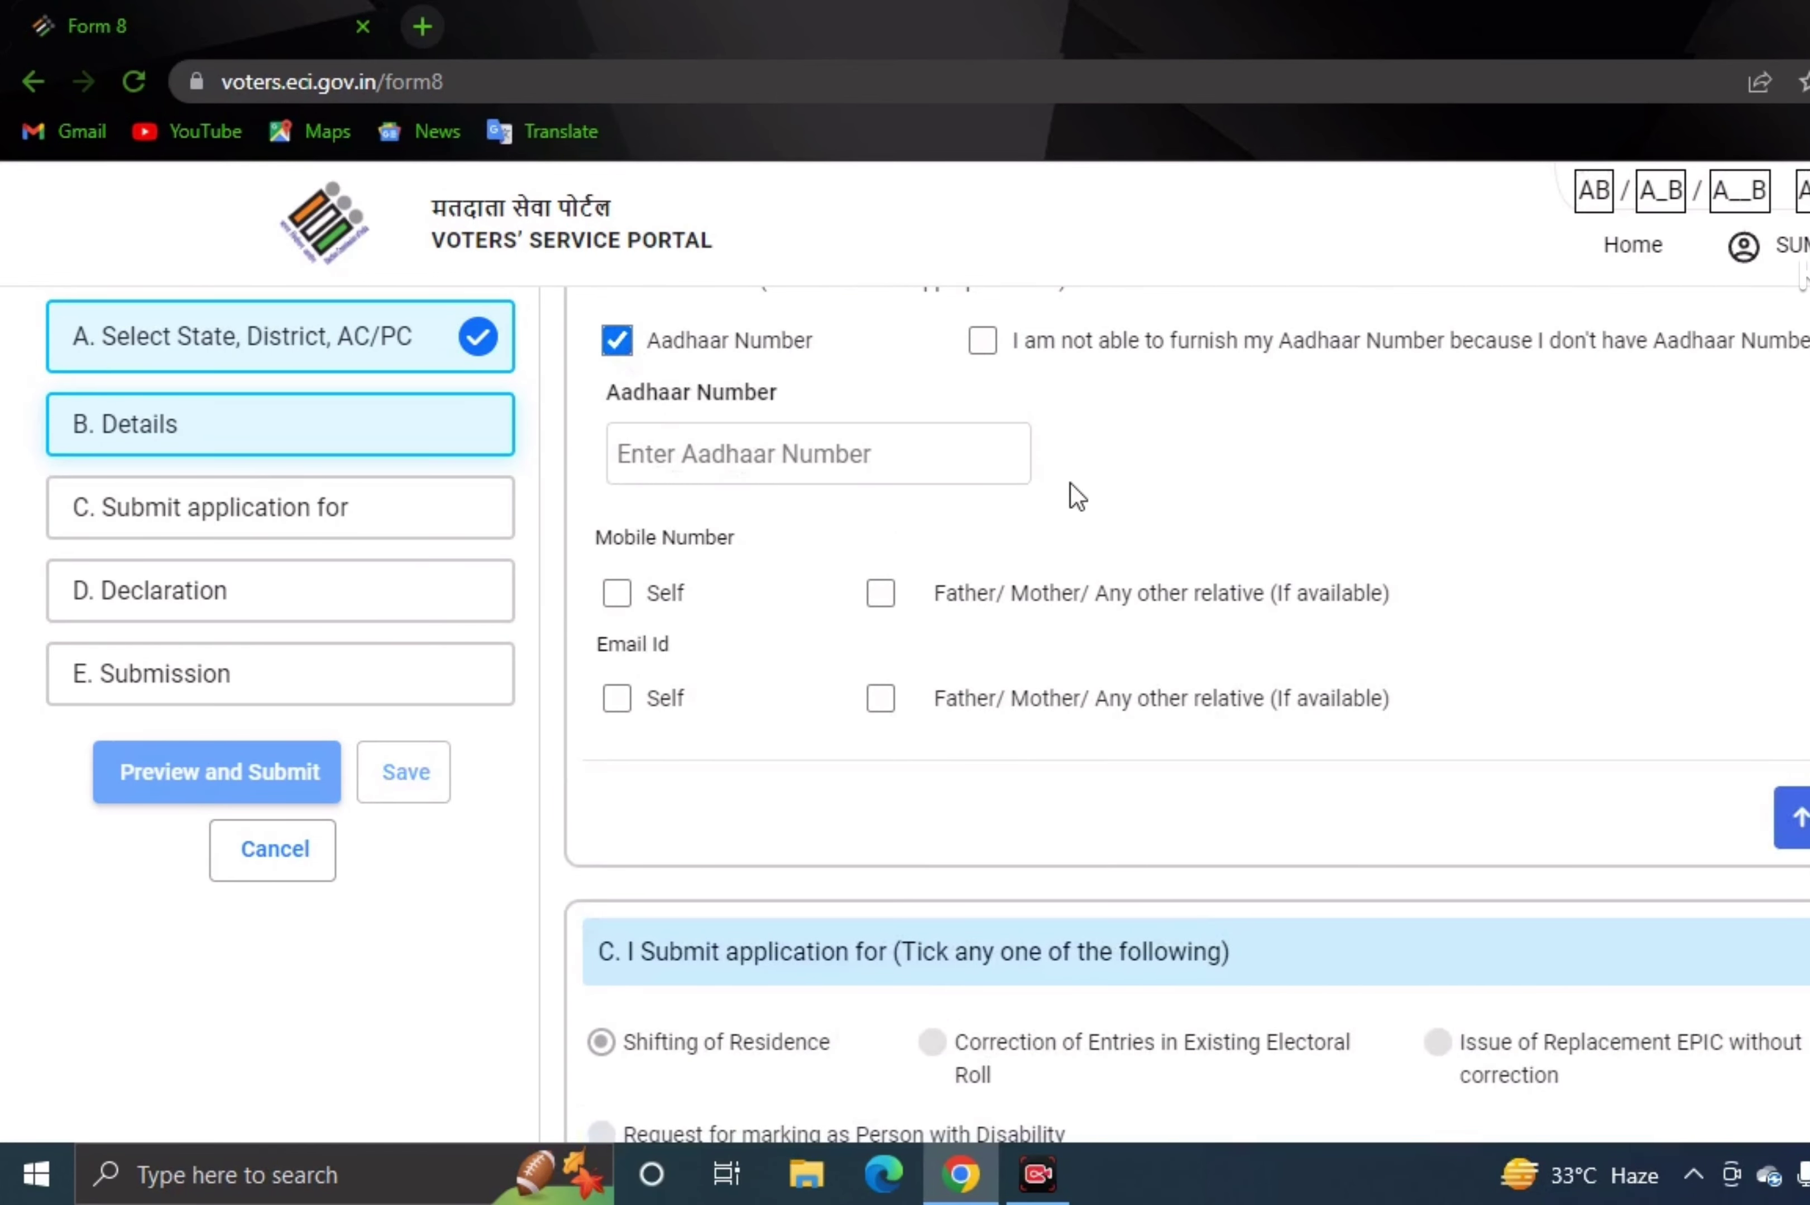
pyautogui.click(994, 455)
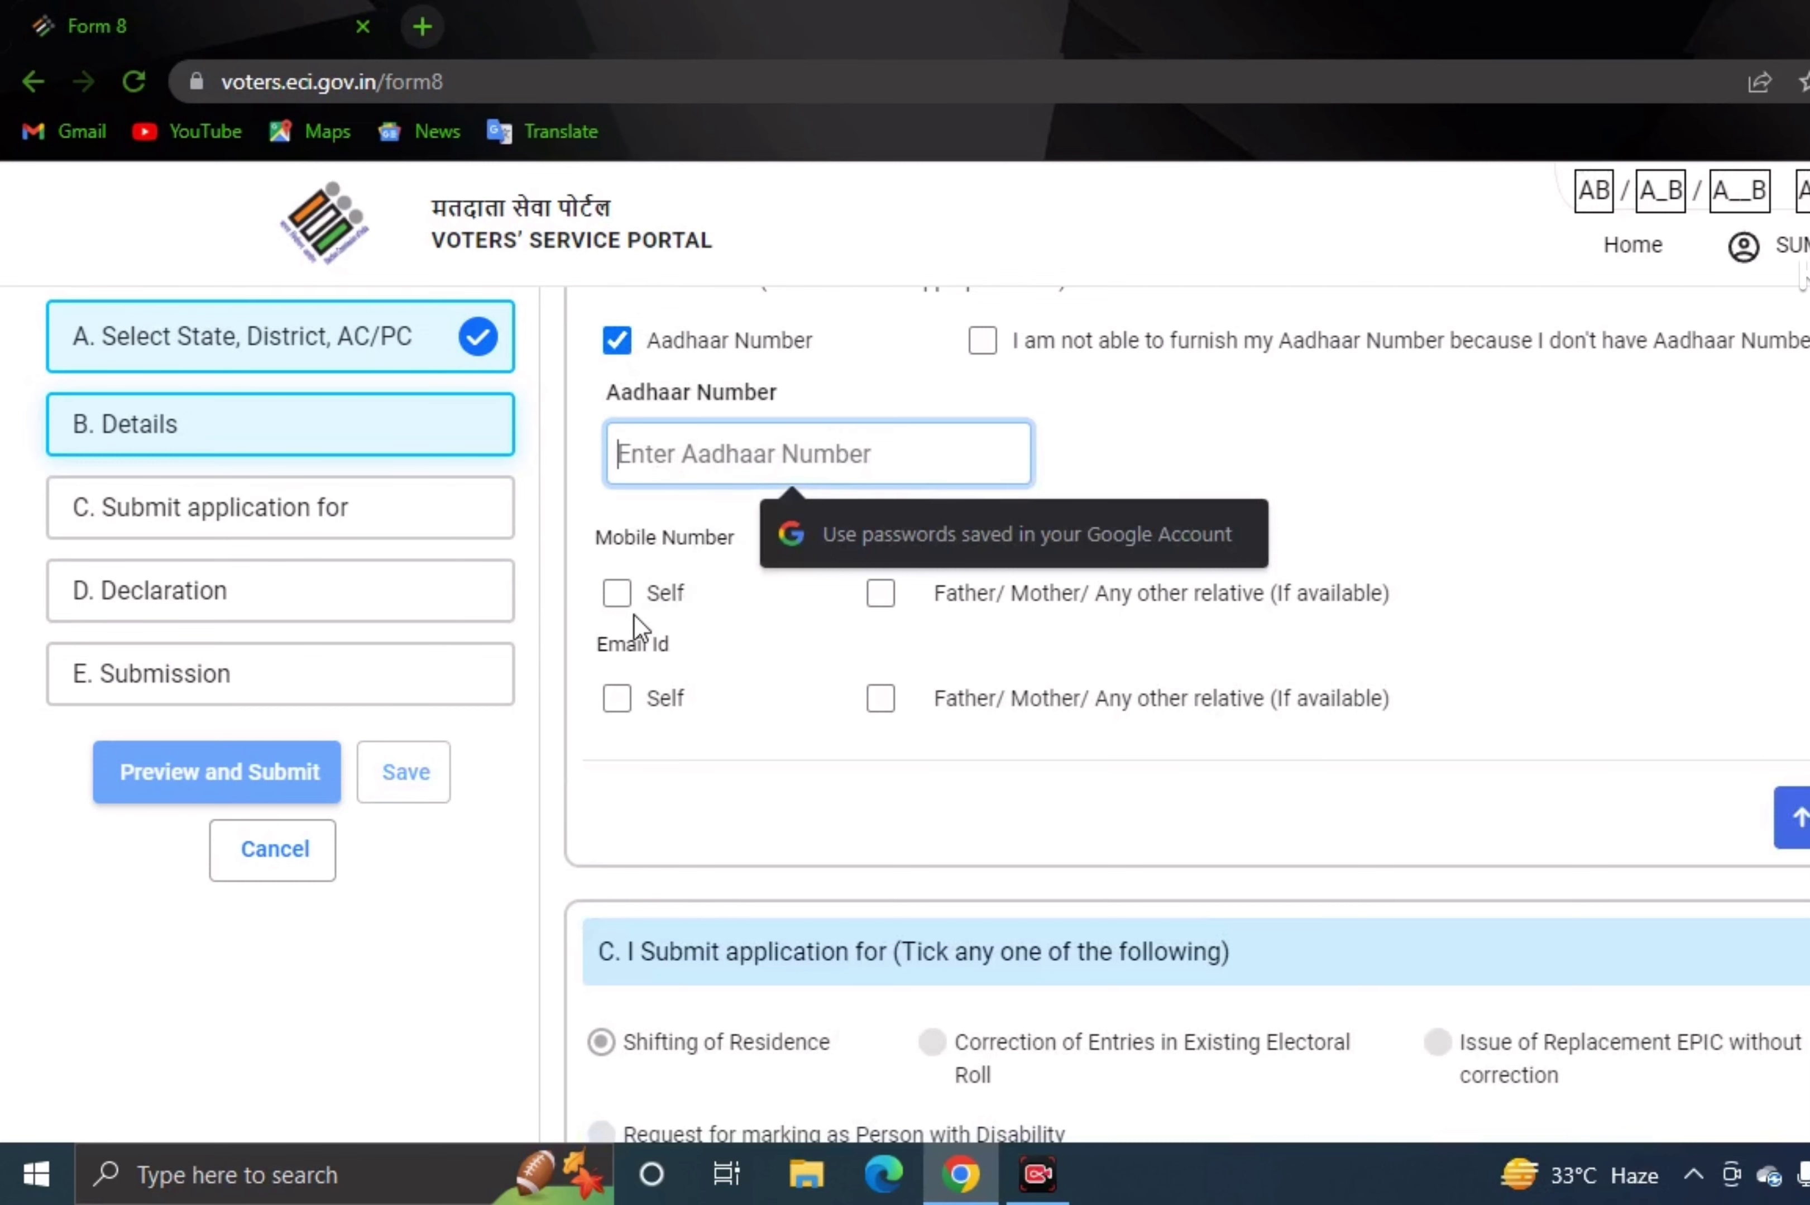
pyautogui.click(617, 594)
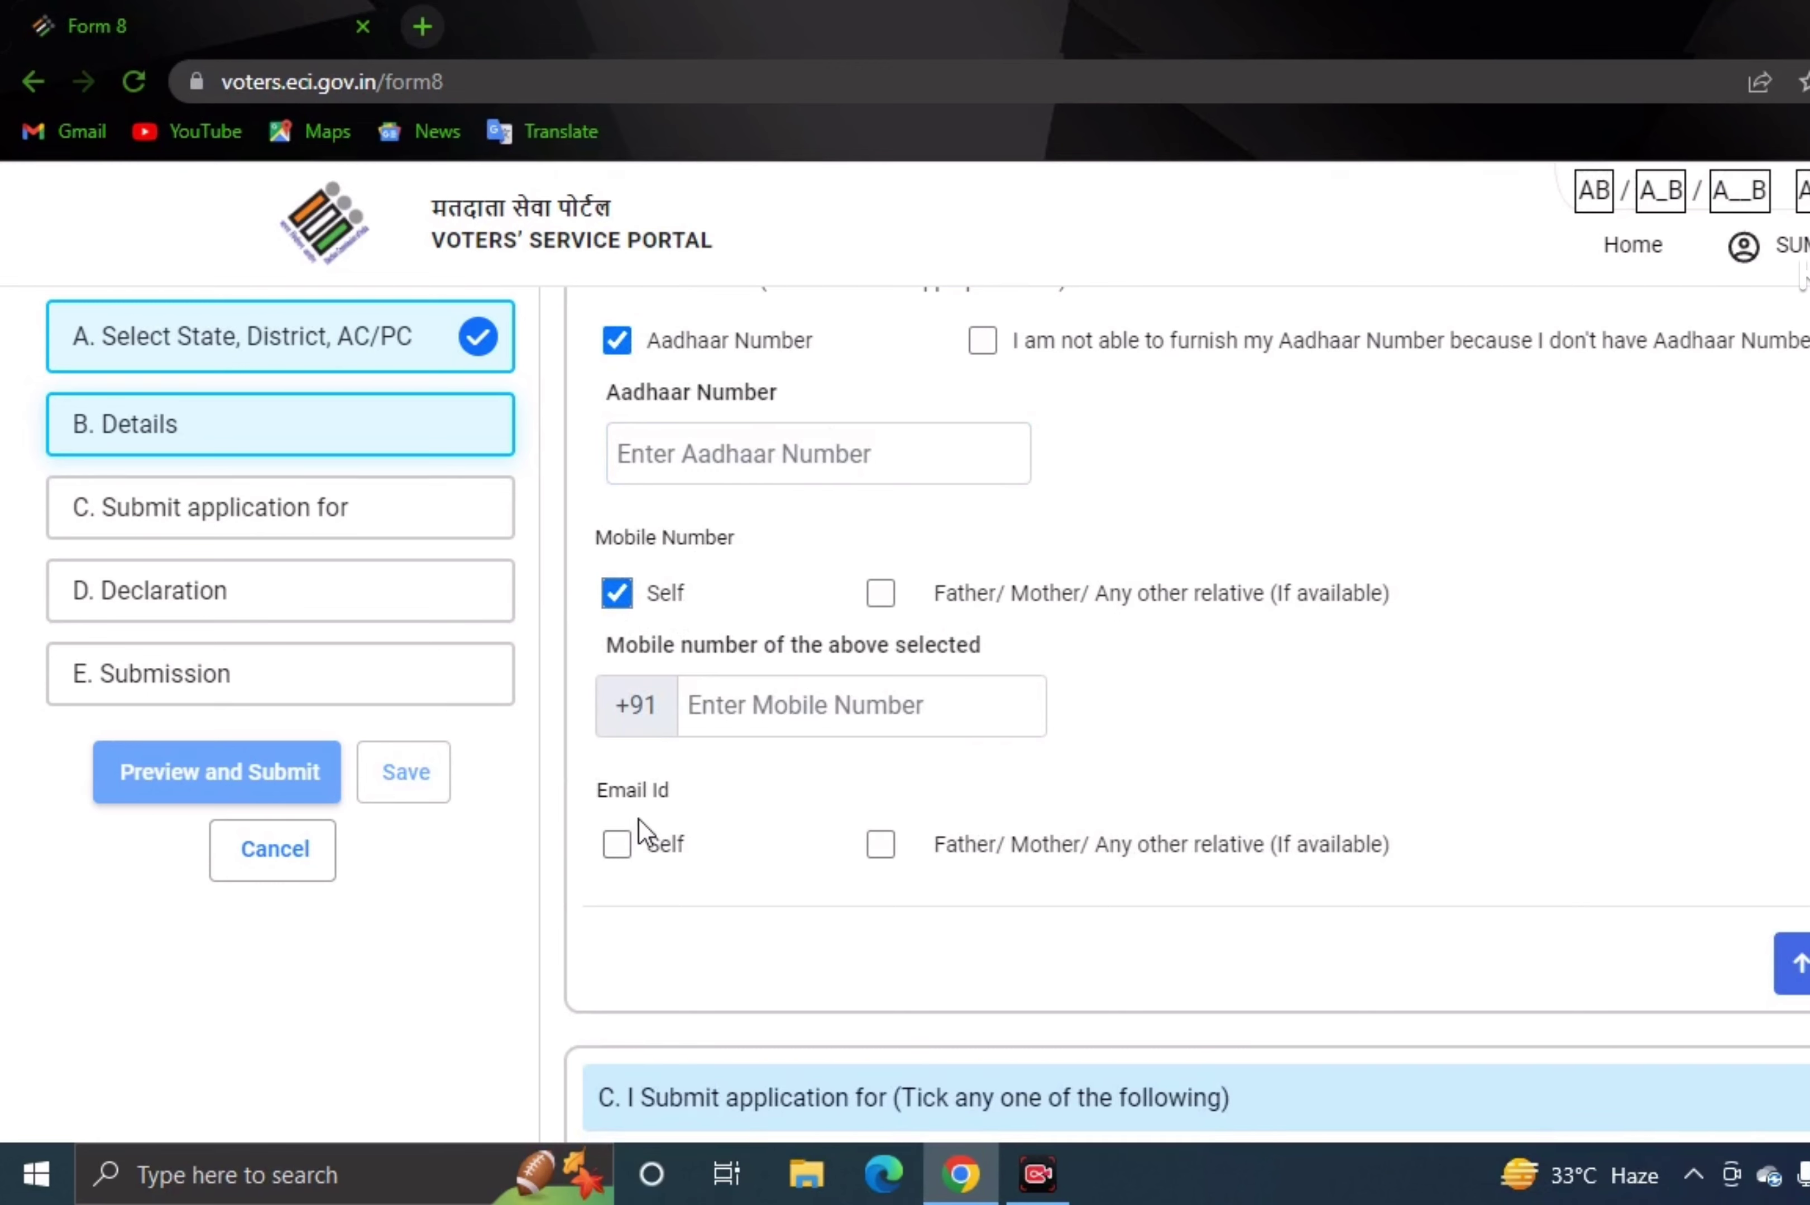
pyautogui.click(624, 849)
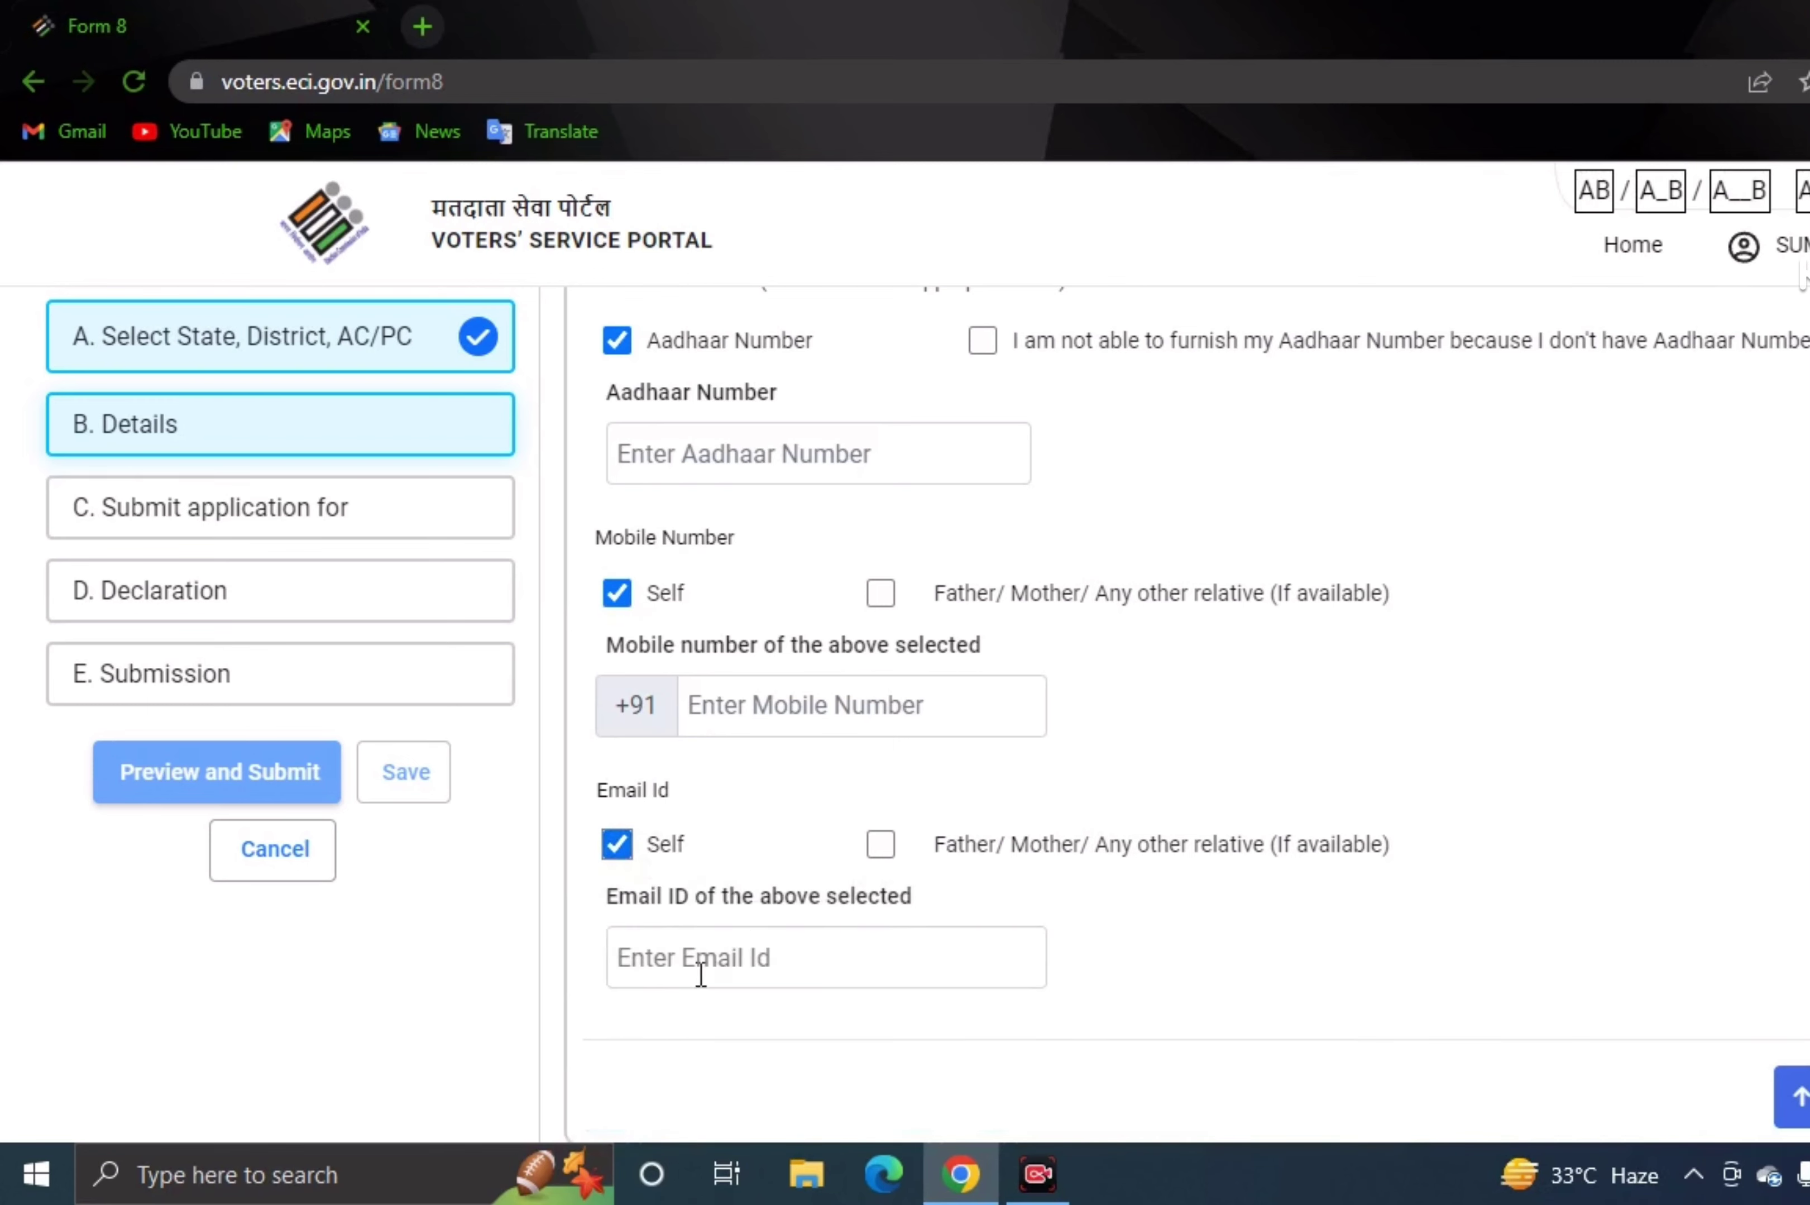
pyautogui.click(614, 848)
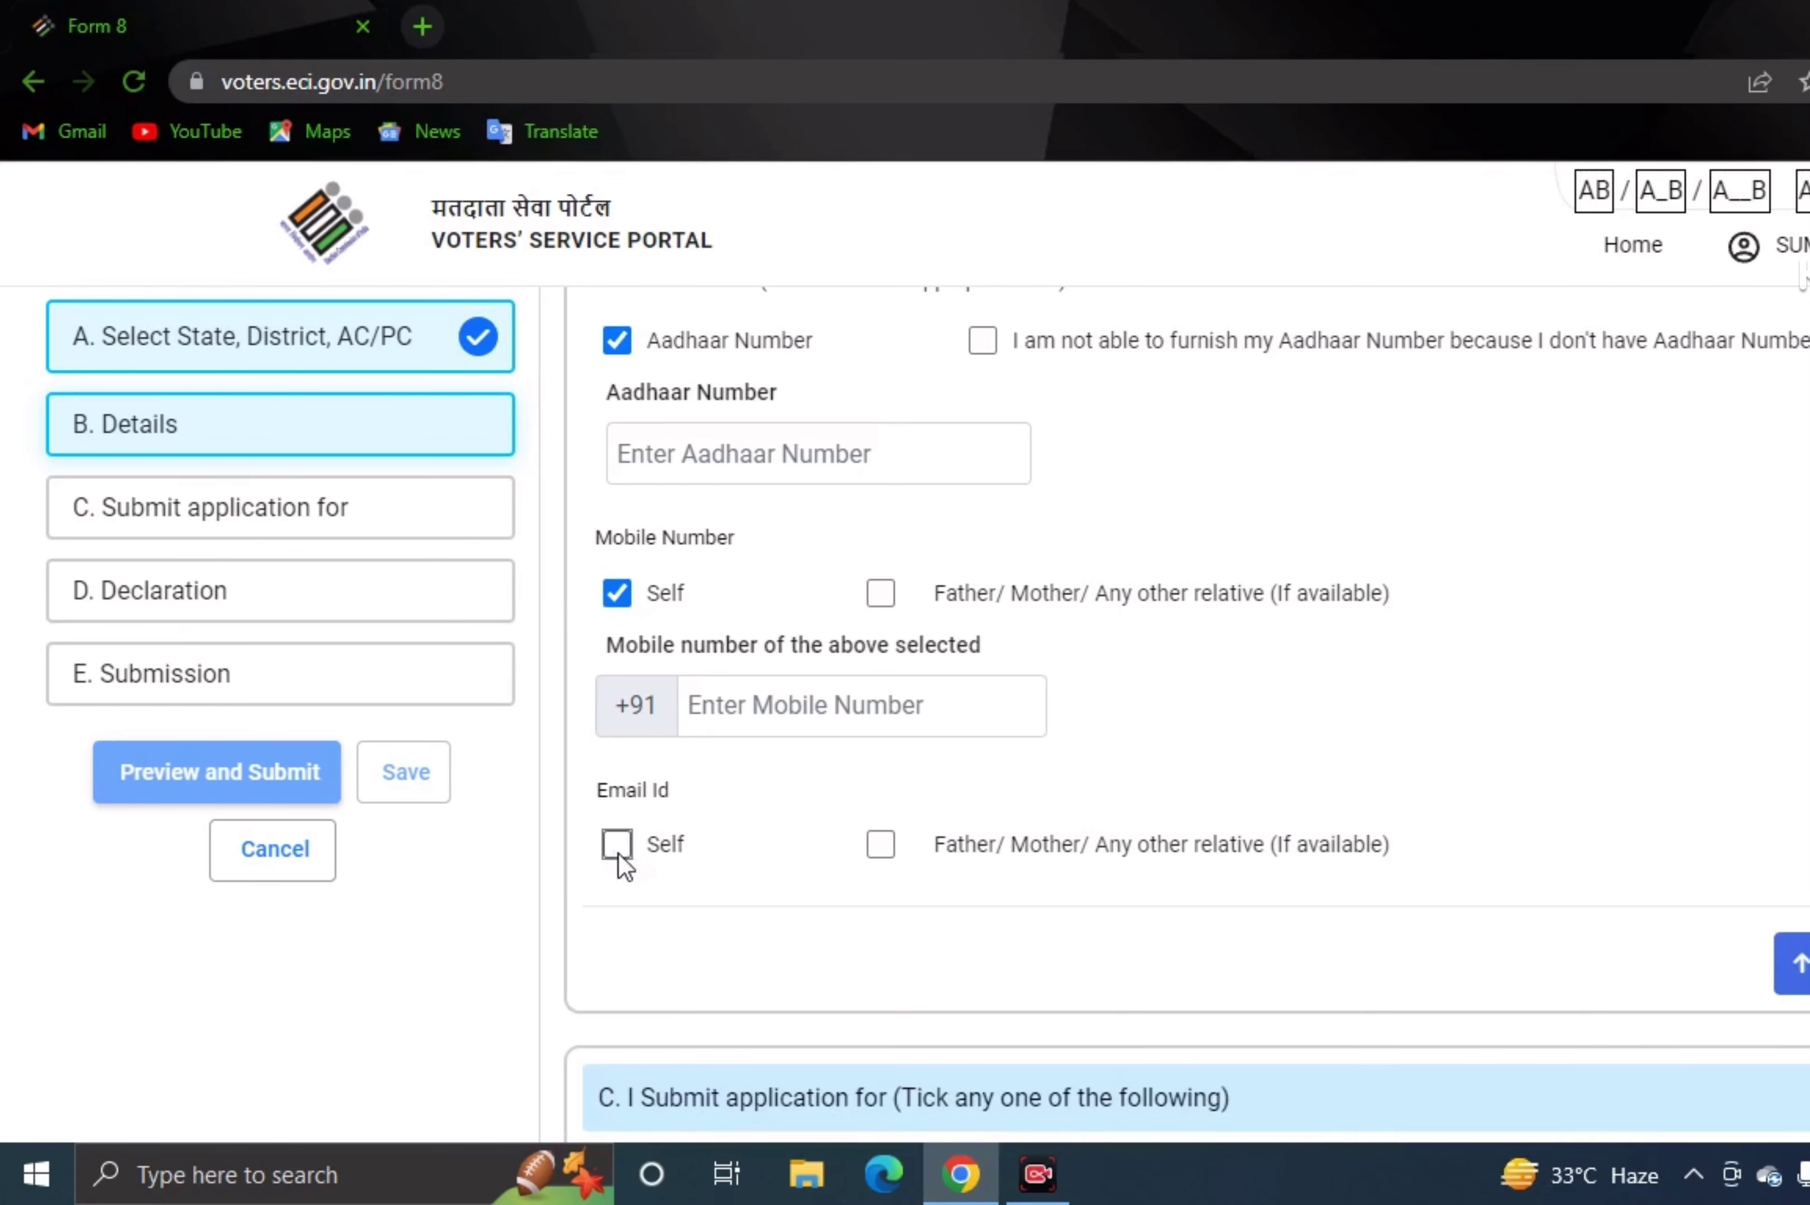
# Select Aadhaar Card as the address proof document and review the Declaration and Submission sections.
pyautogui.scroll(-2, 1066, 955)
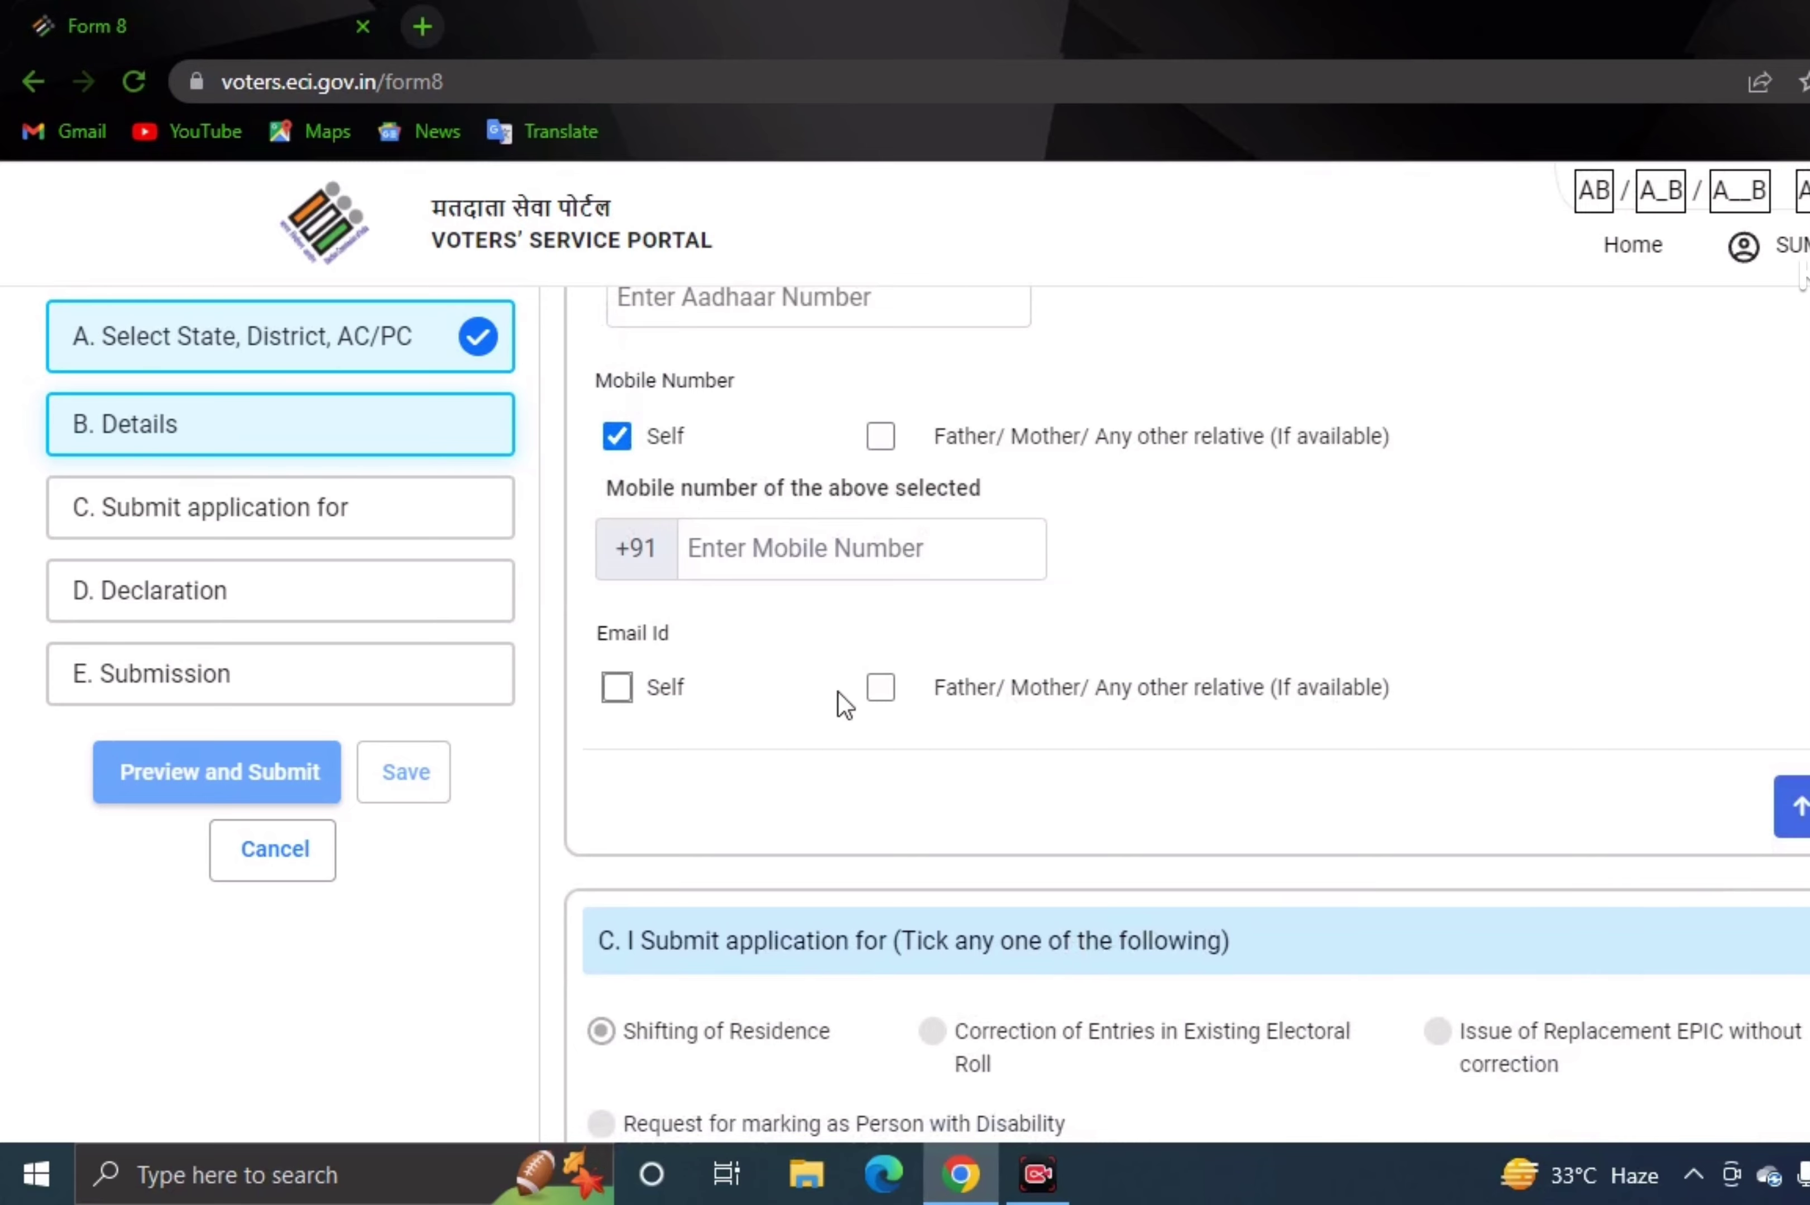
pyautogui.scroll(-6, 837, 705)
pyautogui.scroll(-6, 821, 709)
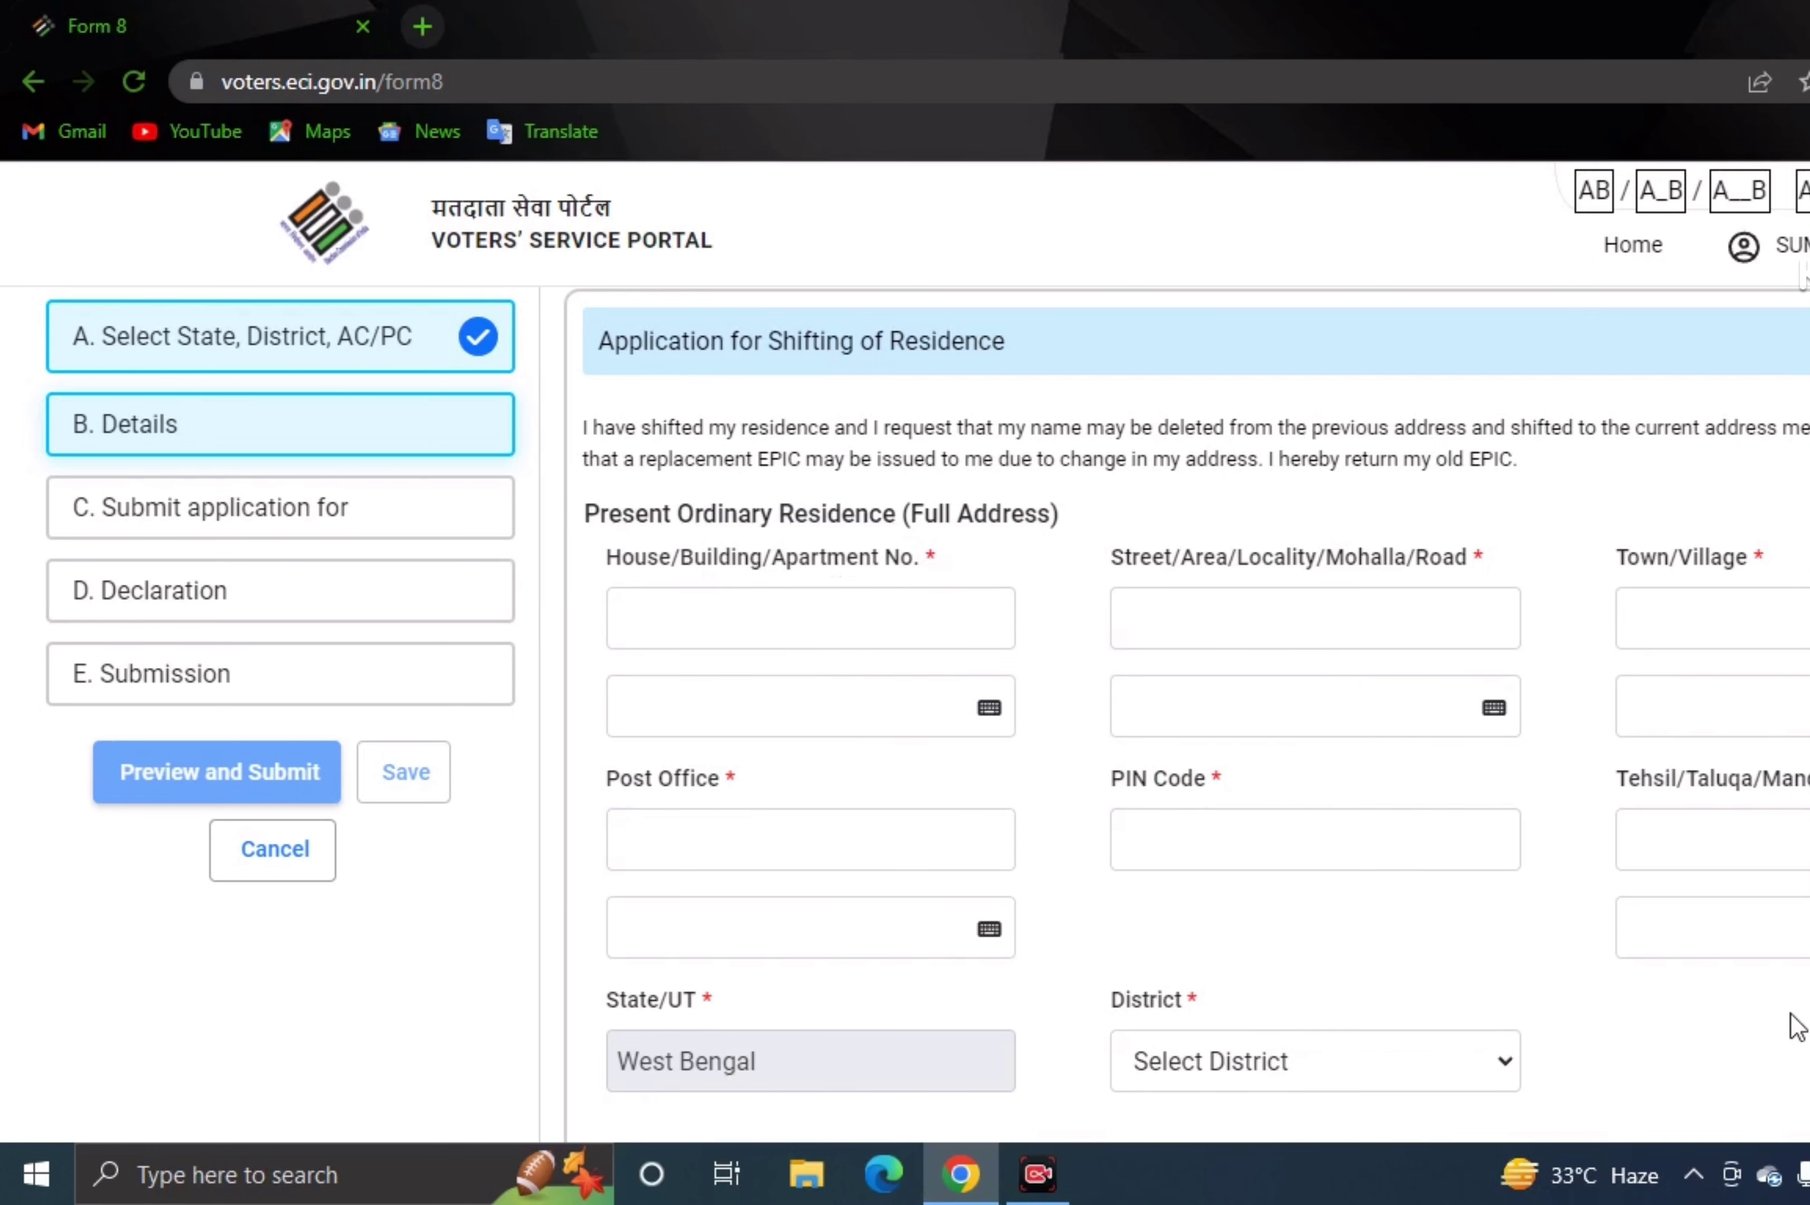
pyautogui.scroll(-2, 1636, 865)
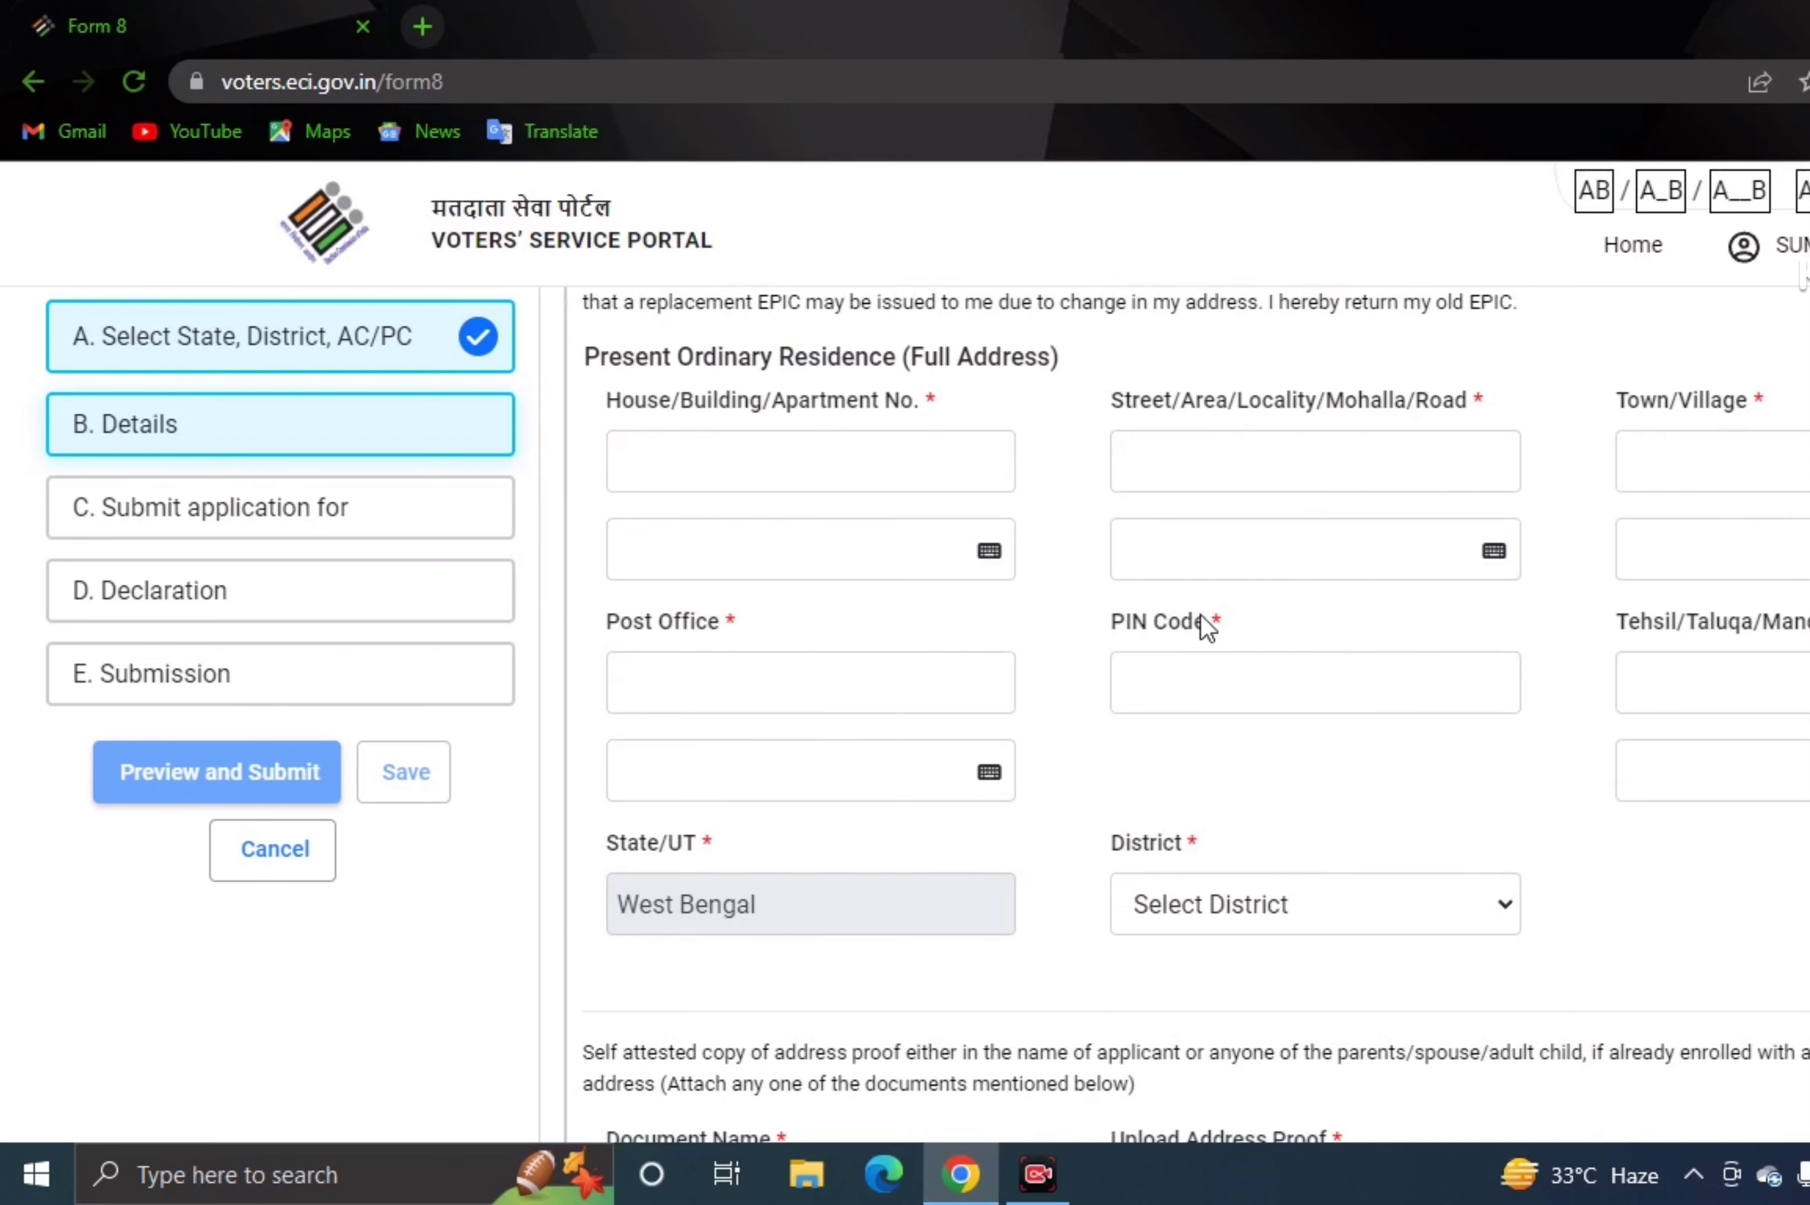
pyautogui.scroll(-2, 1343, 904)
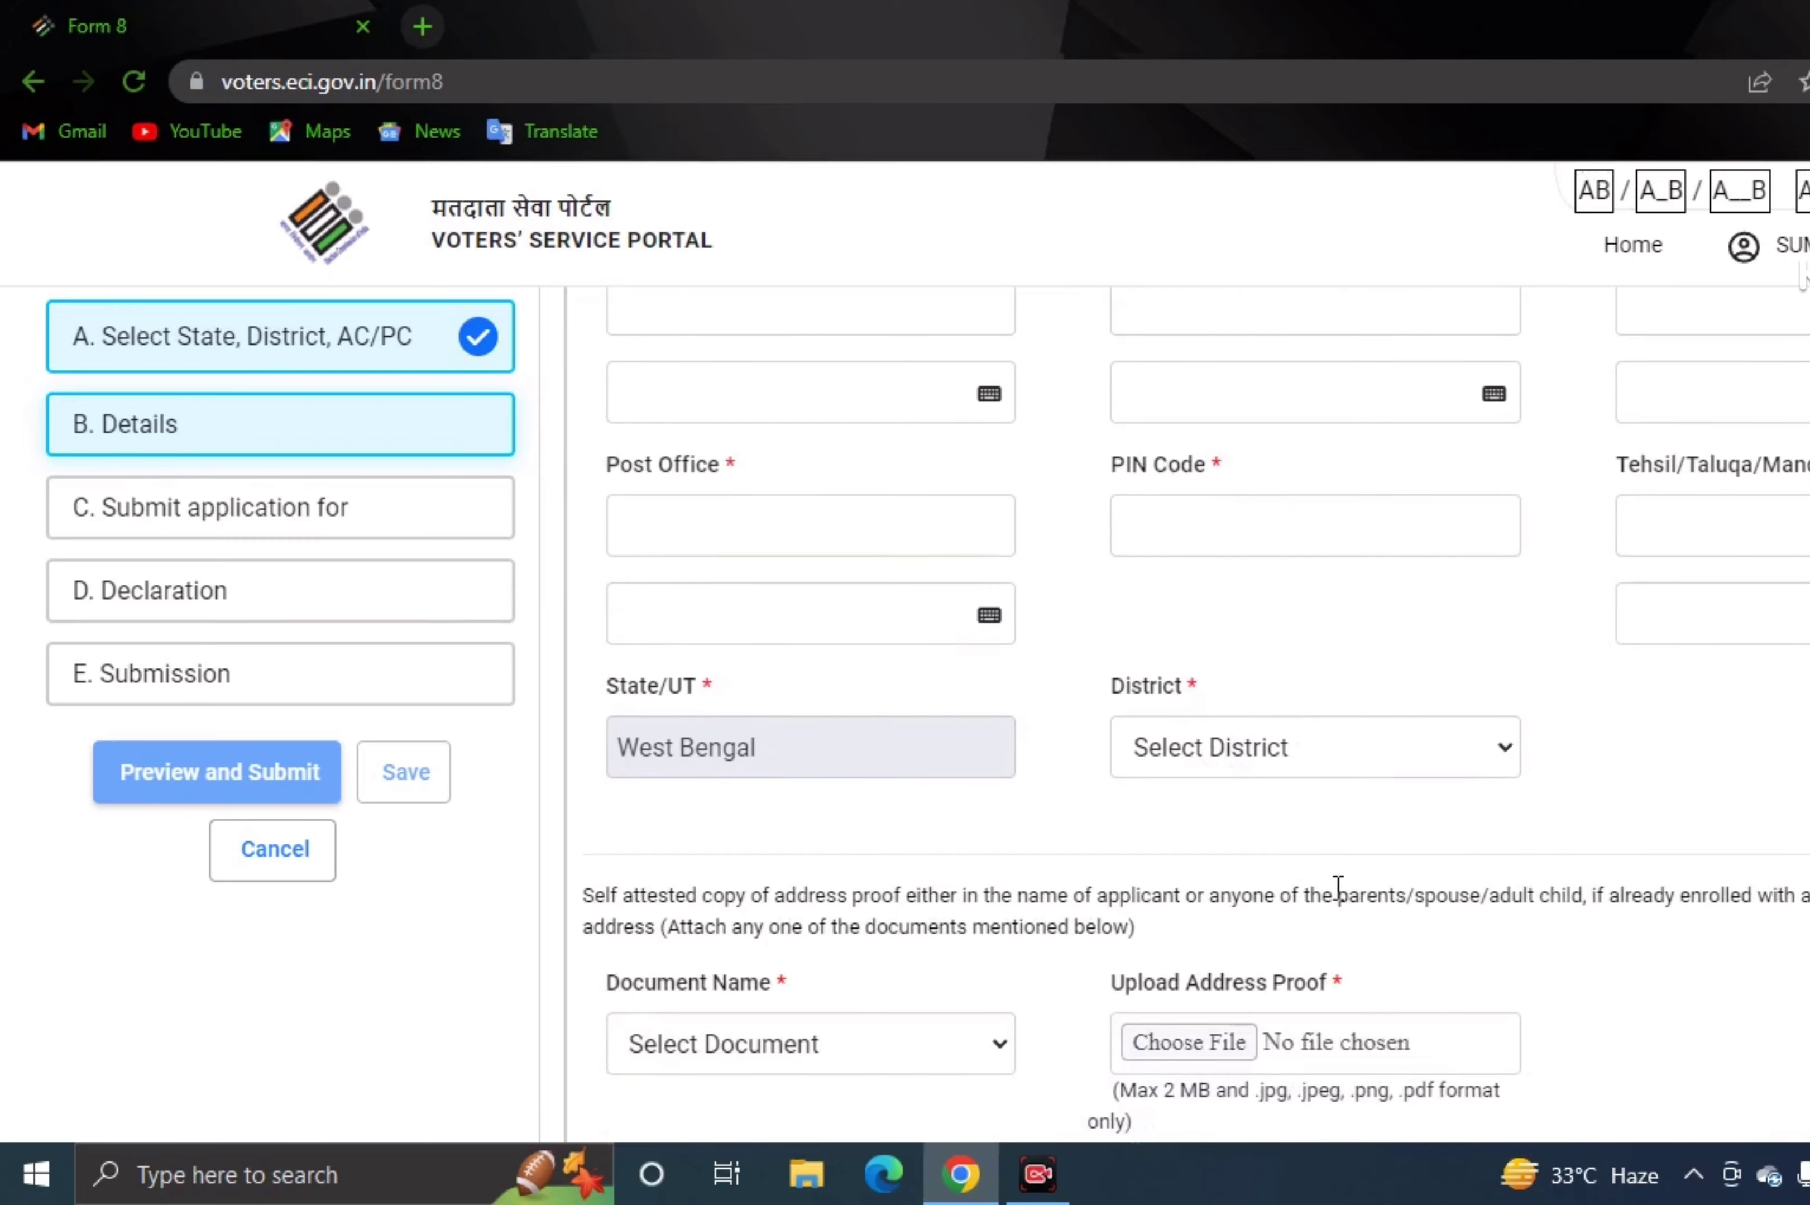
pyautogui.scroll(-2, 842, 827)
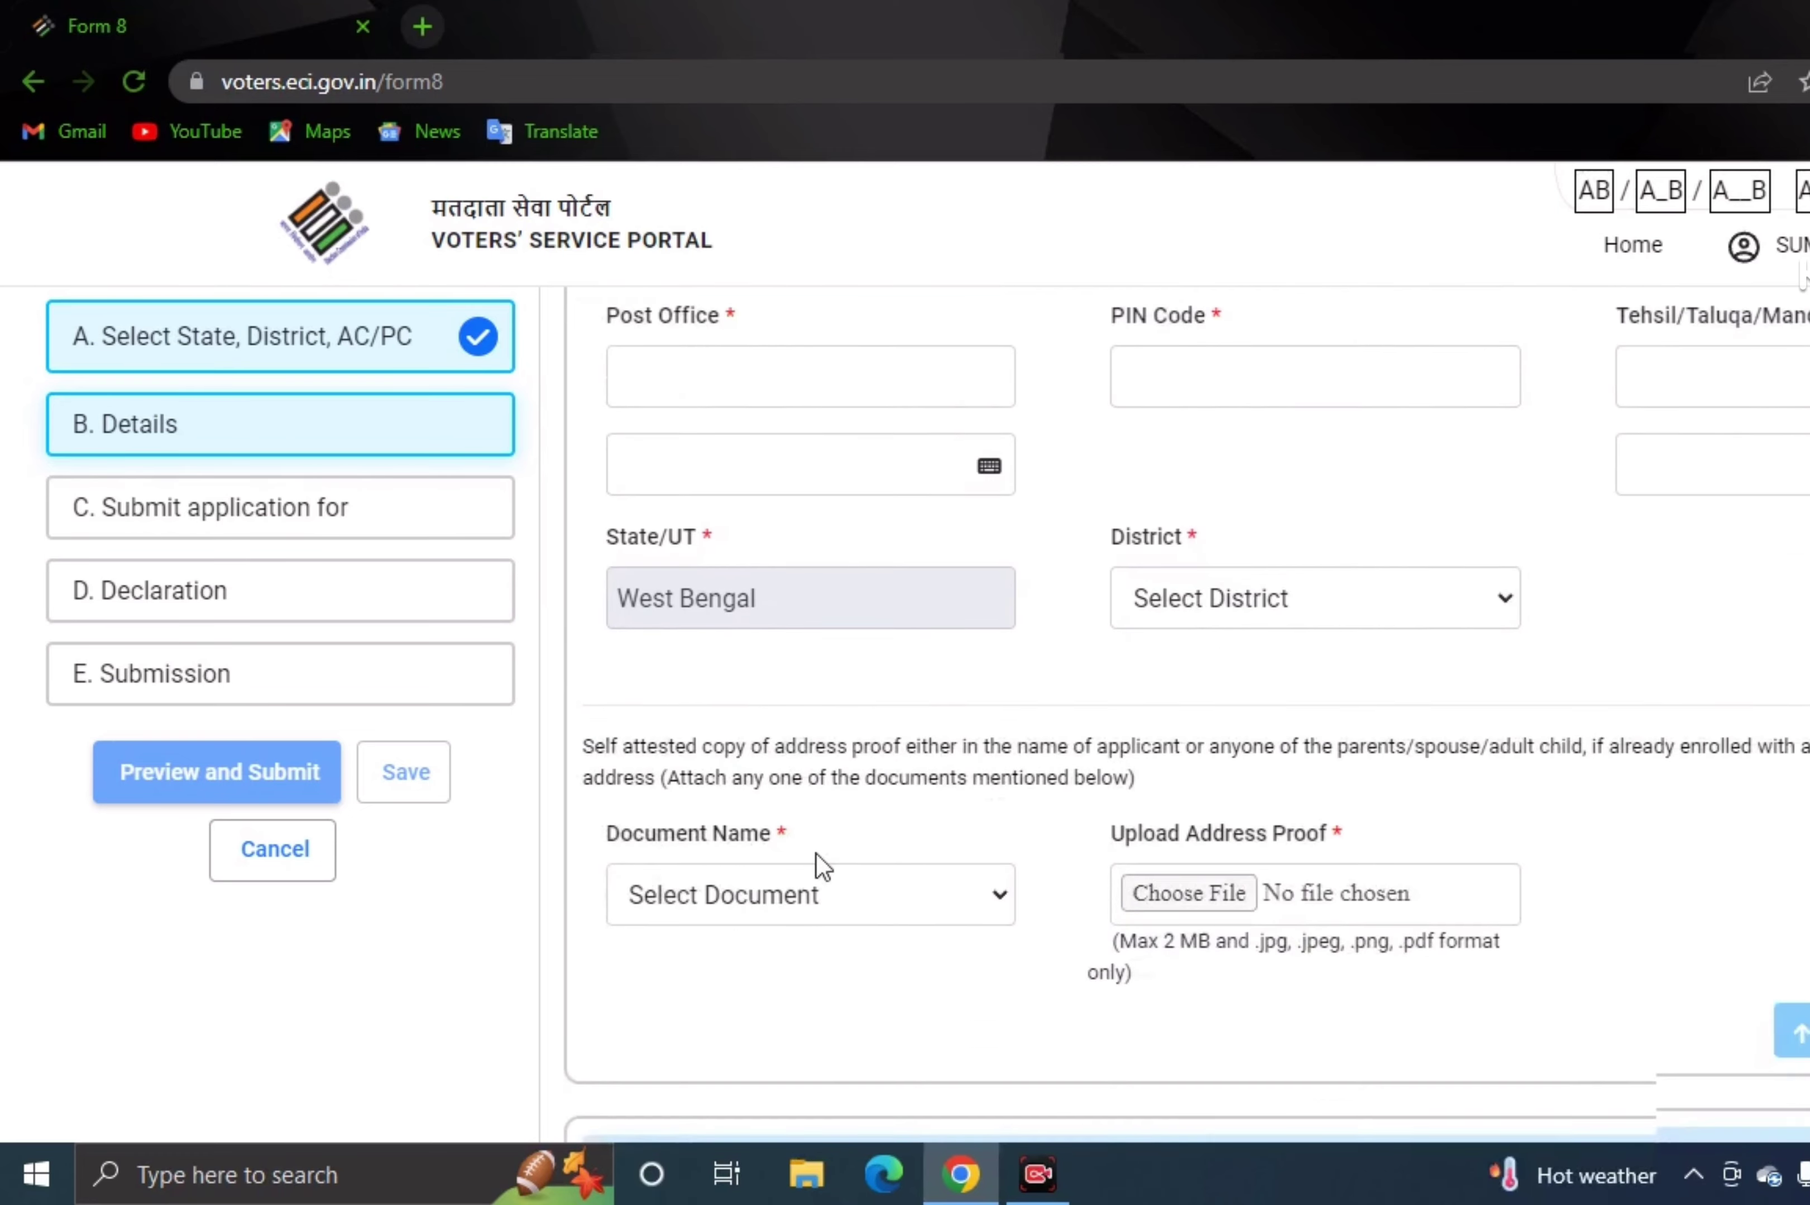
pyautogui.scroll(-2, 749, 864)
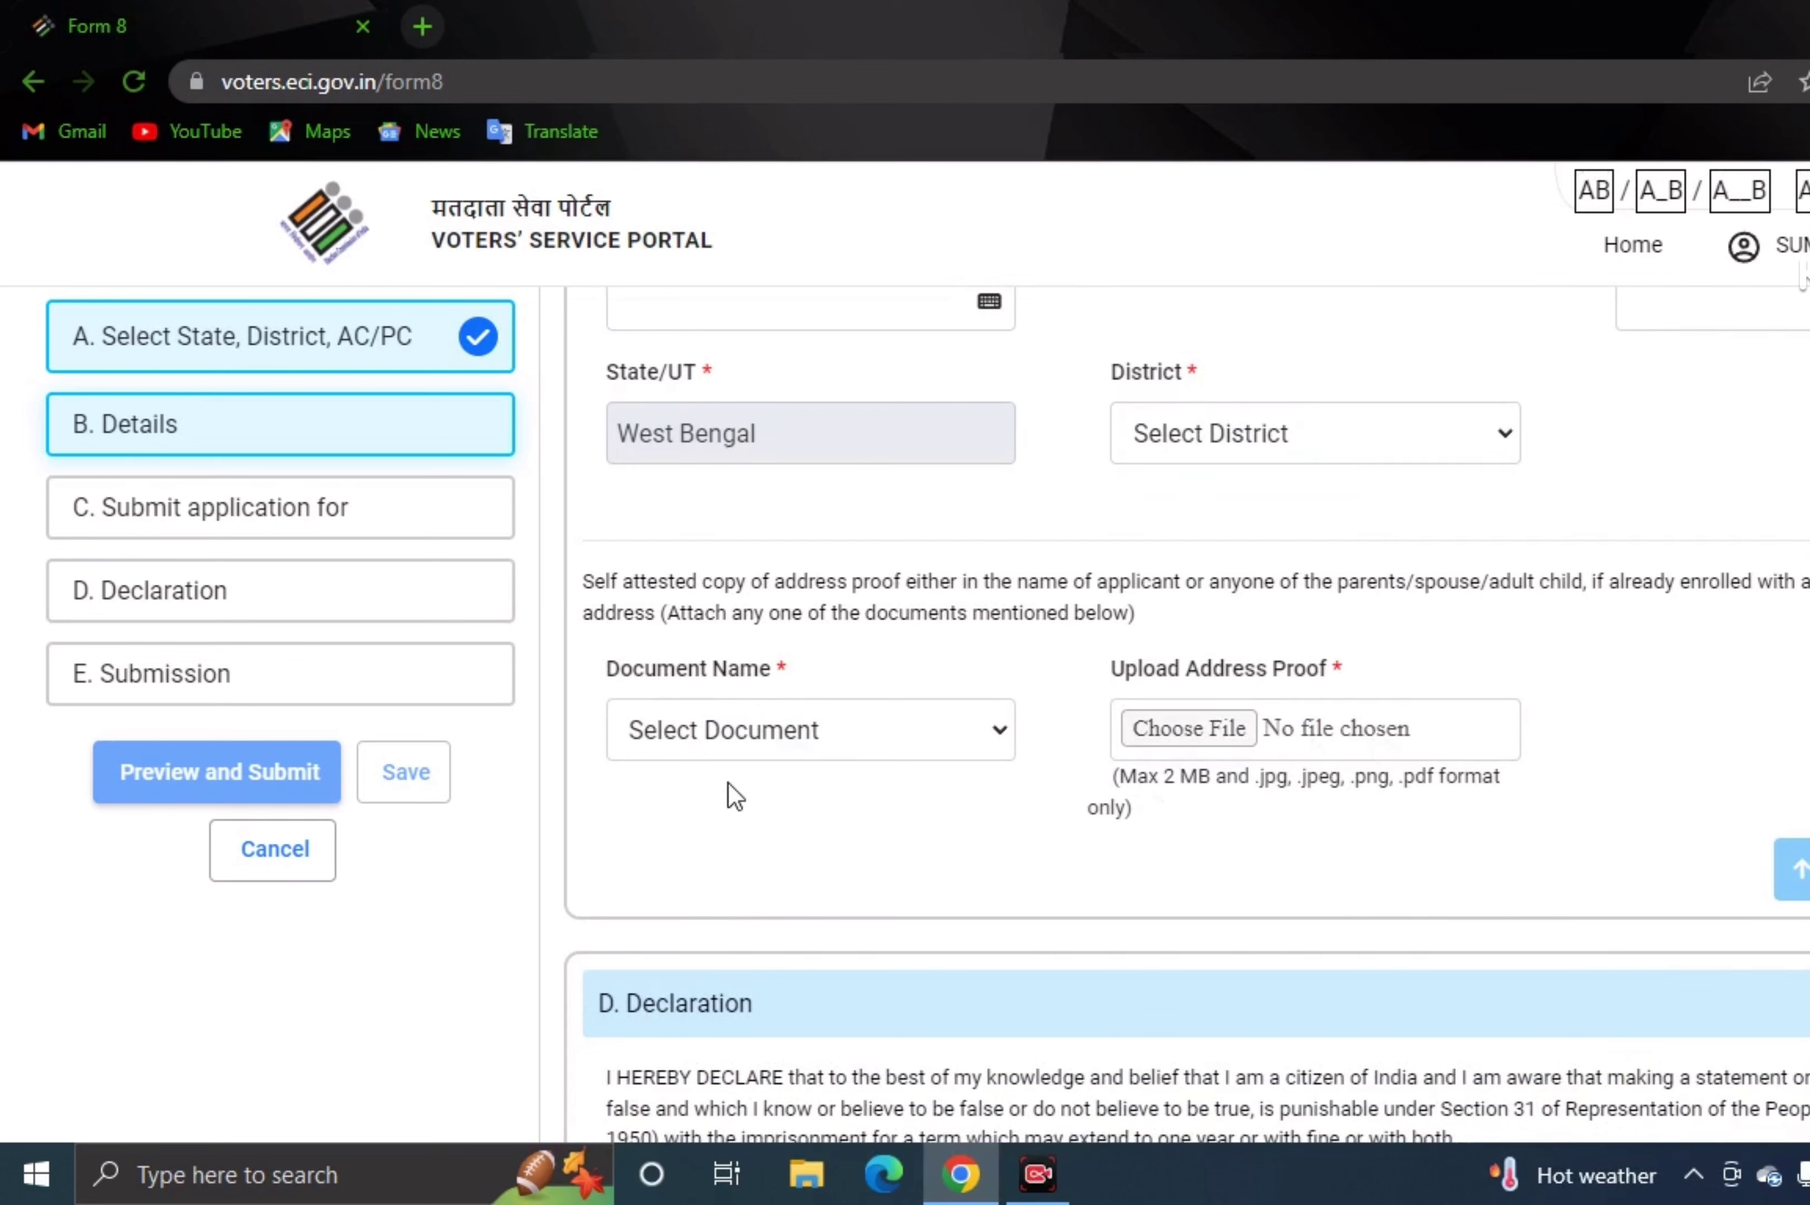
pyautogui.click(733, 741)
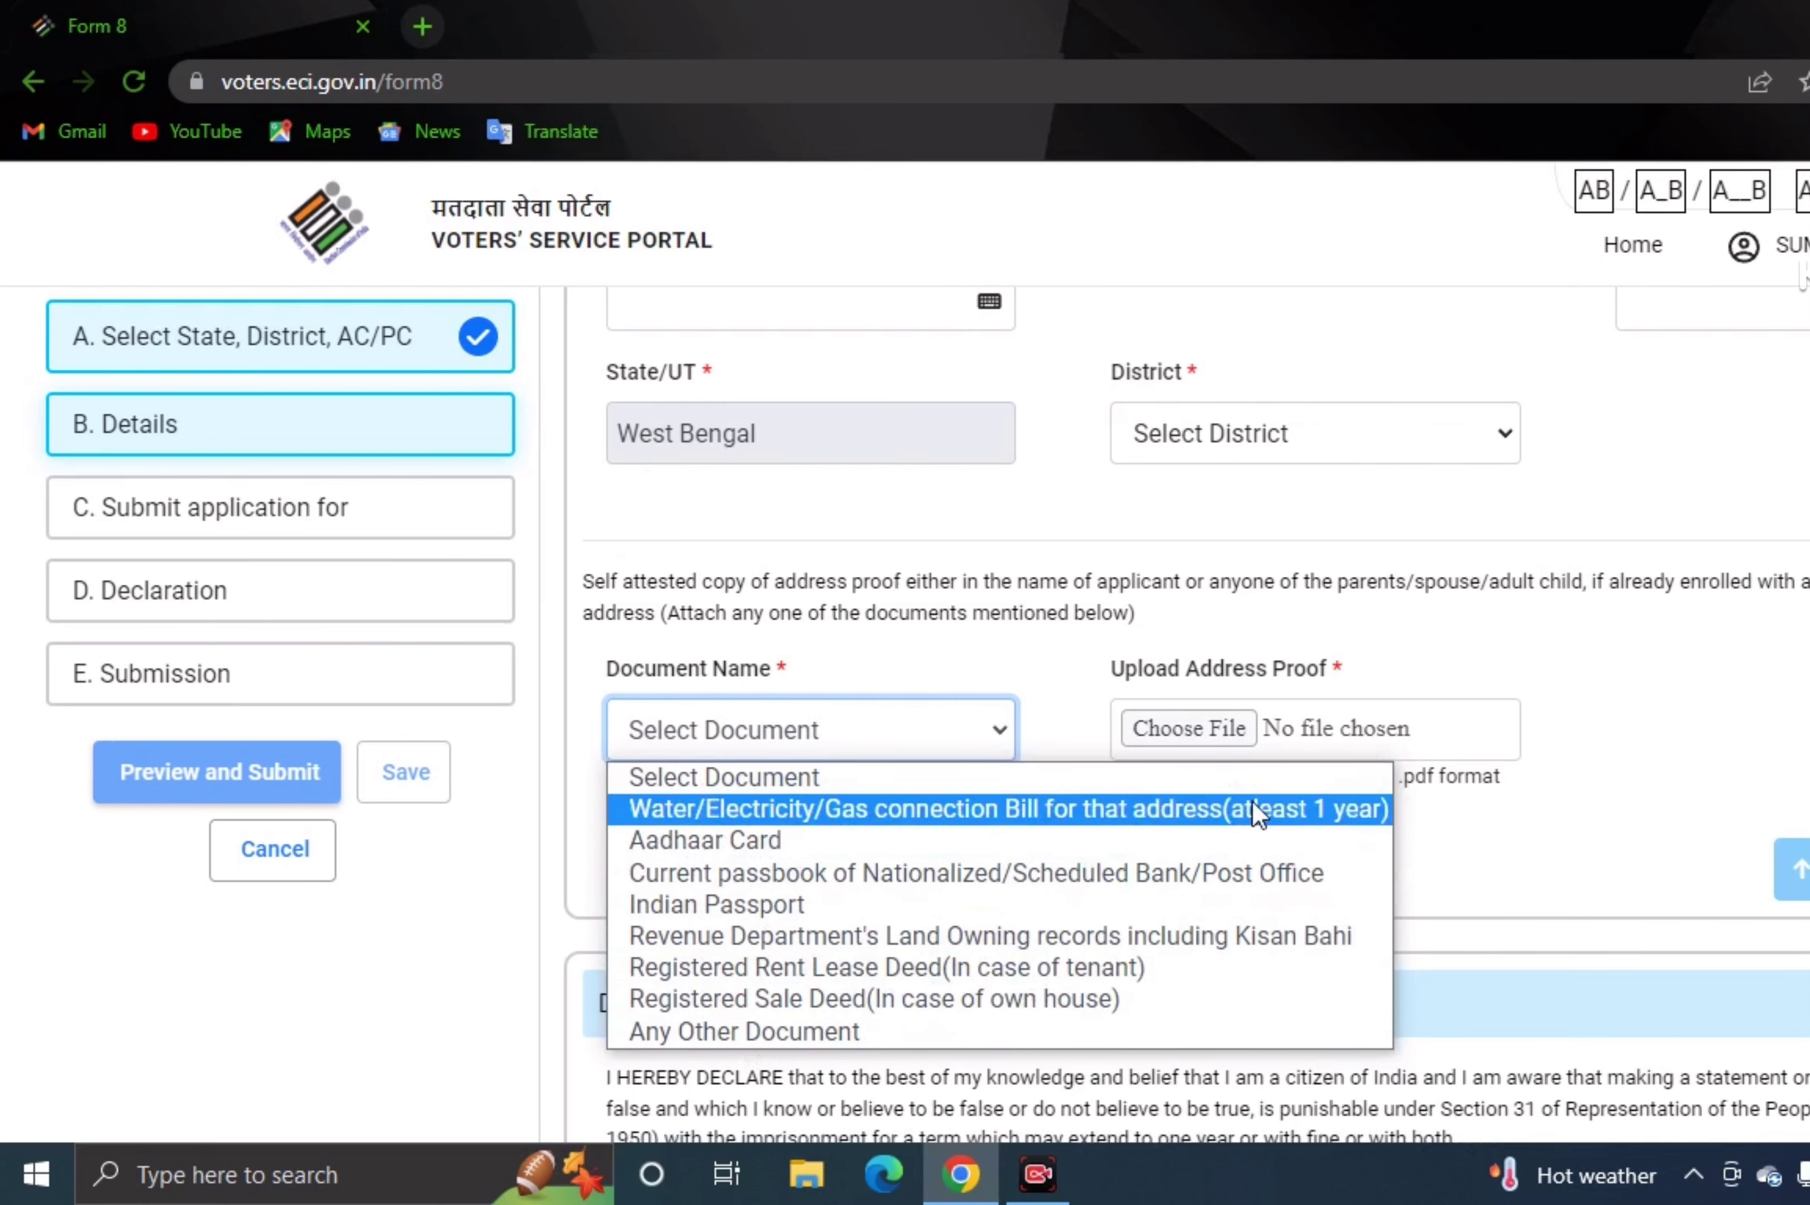
pyautogui.click(1155, 843)
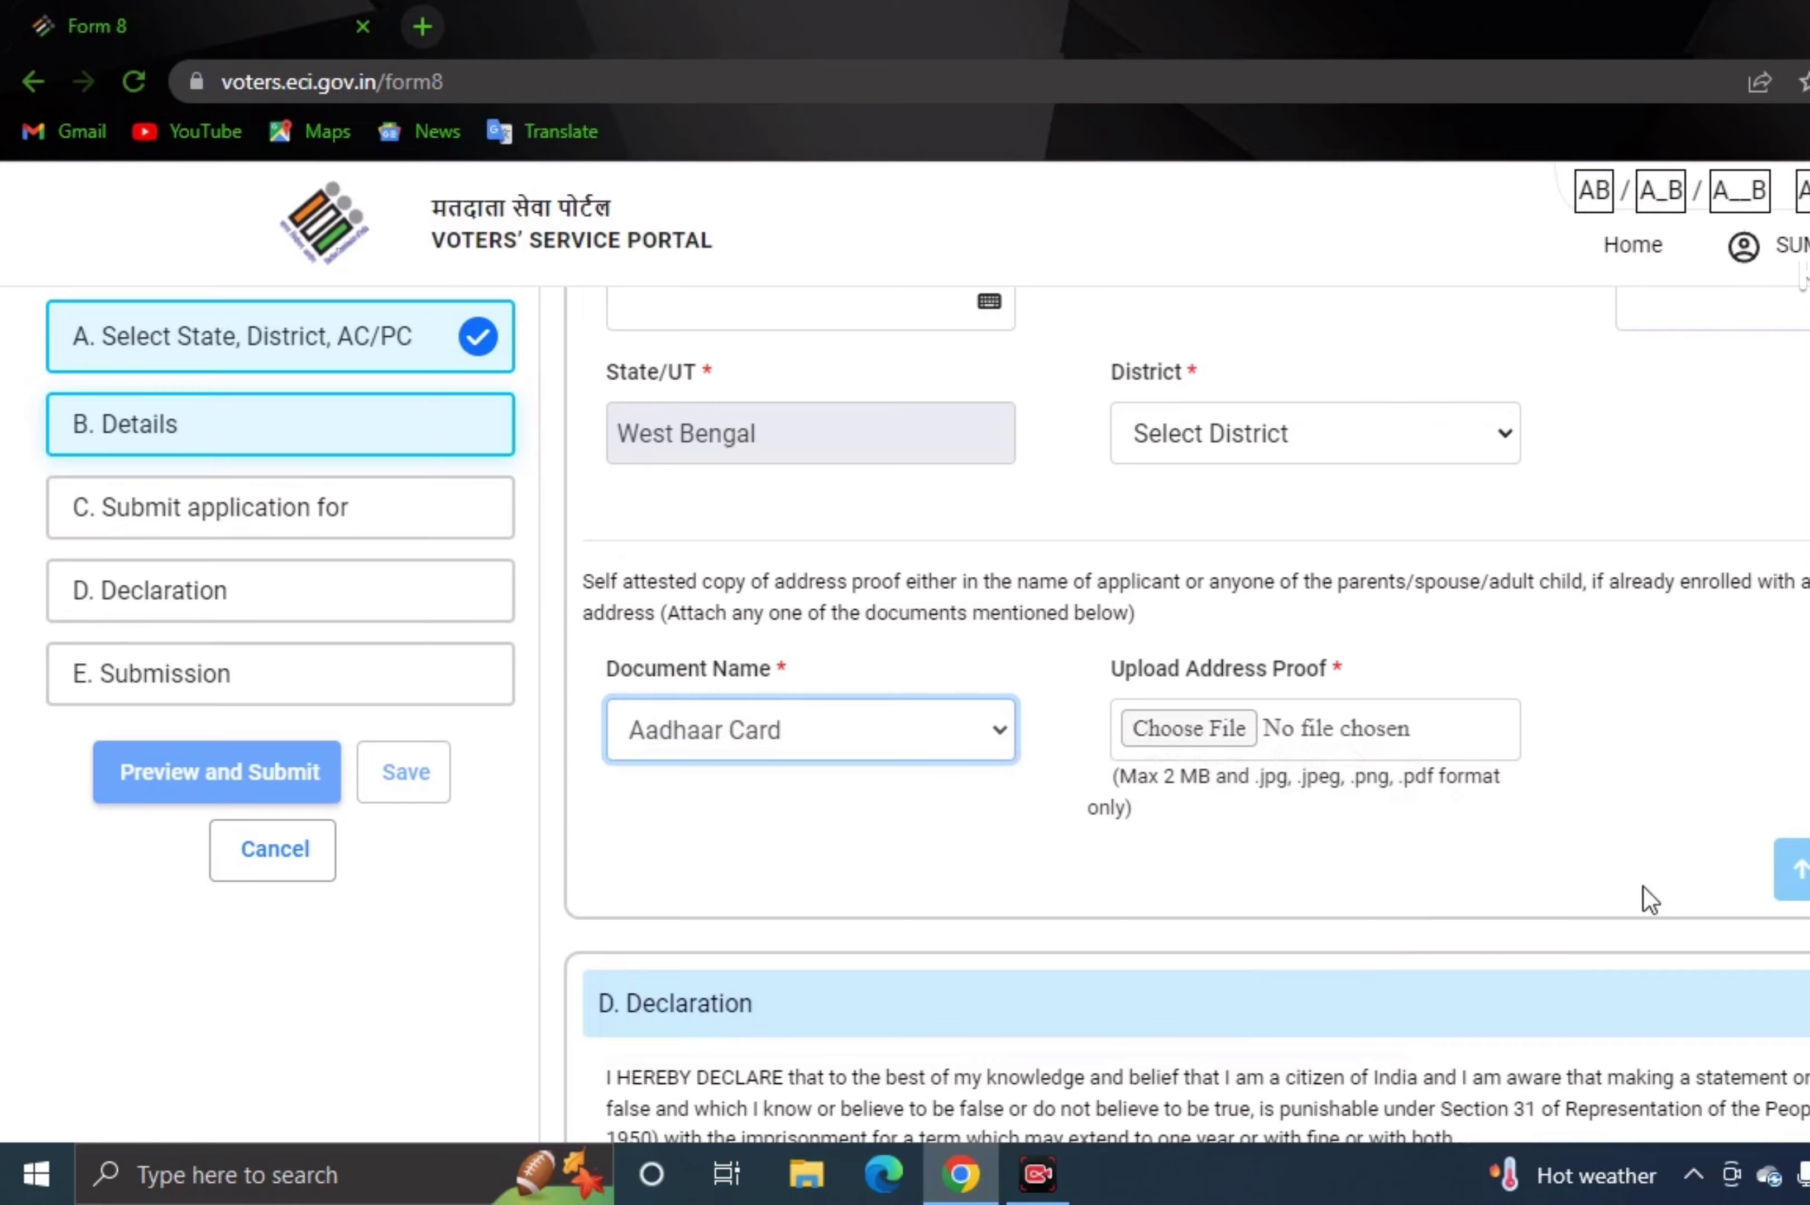
pyautogui.scroll(-6, 1386, 861)
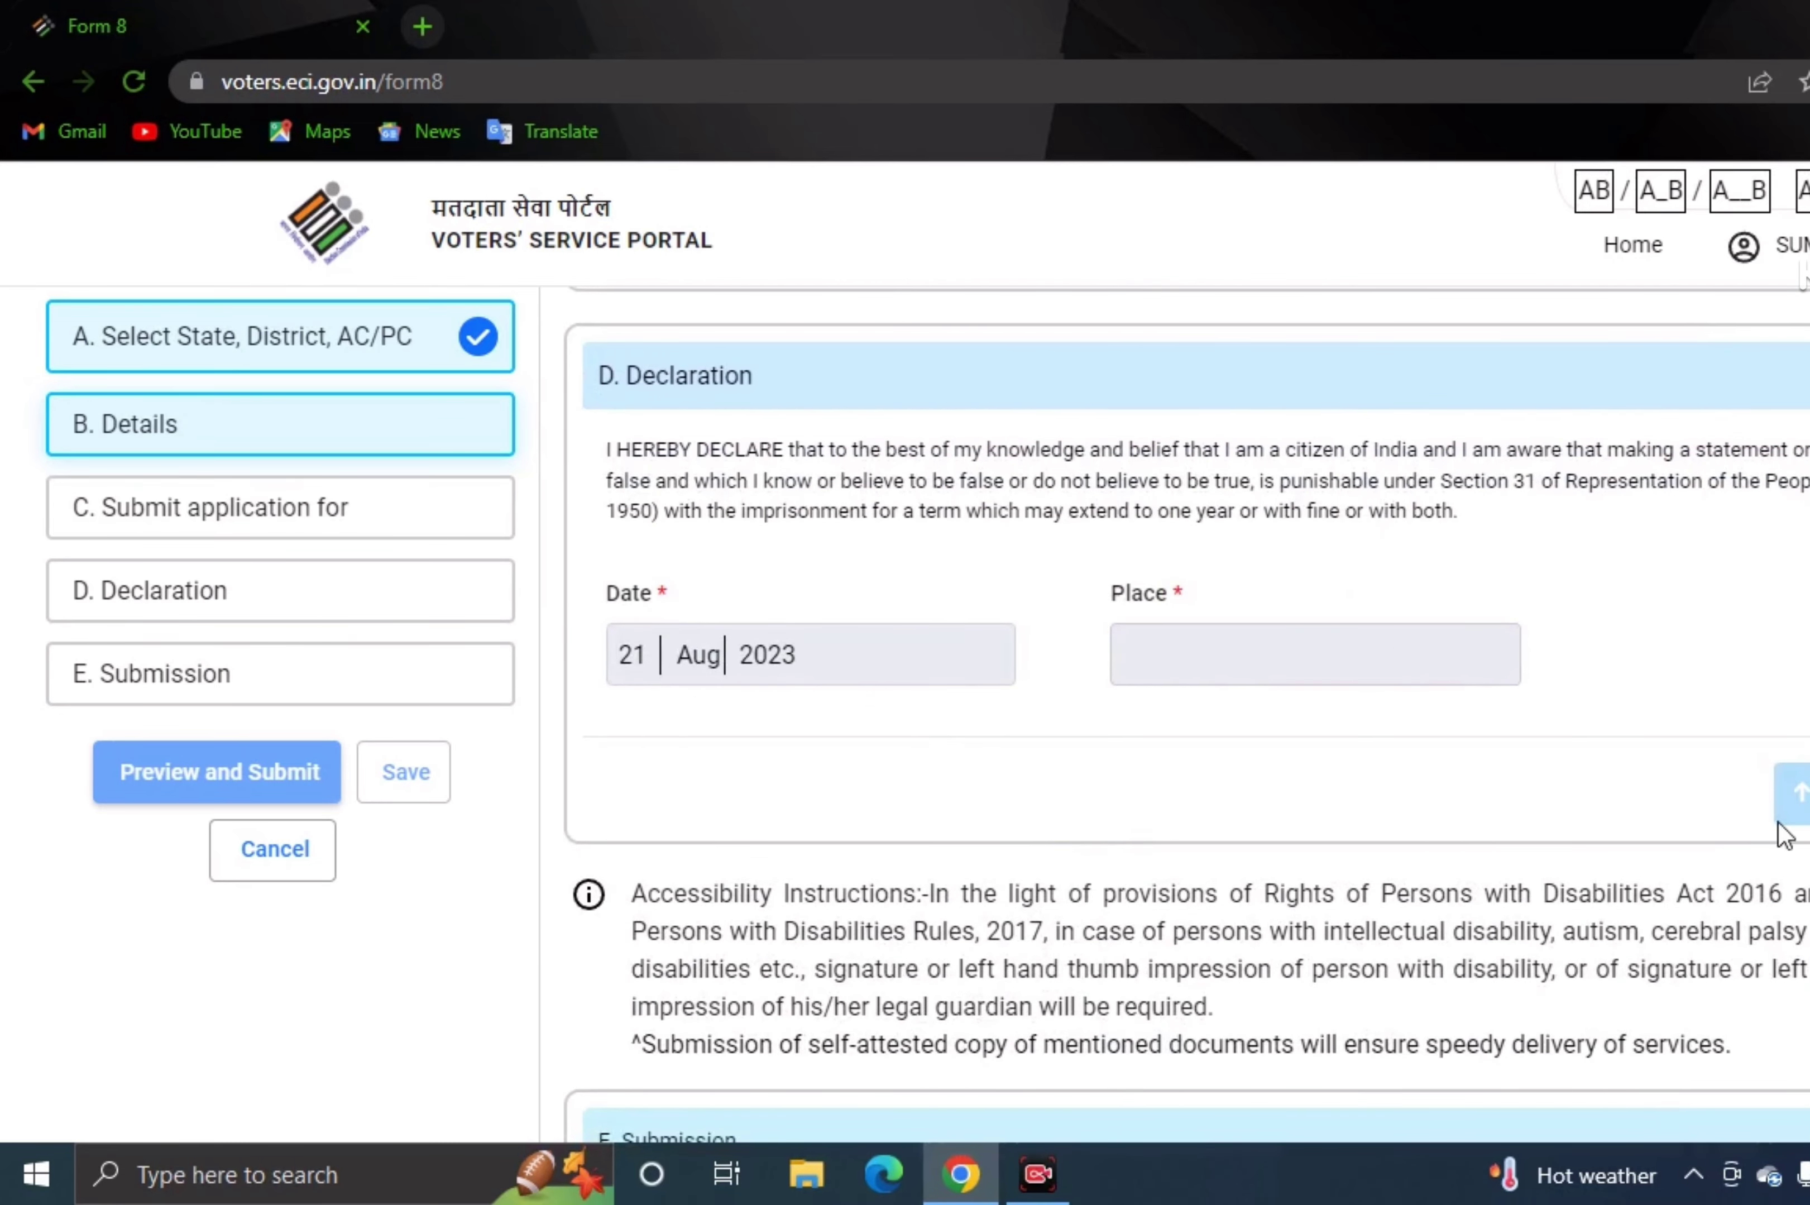
pyautogui.scroll(-2, 1801, 864)
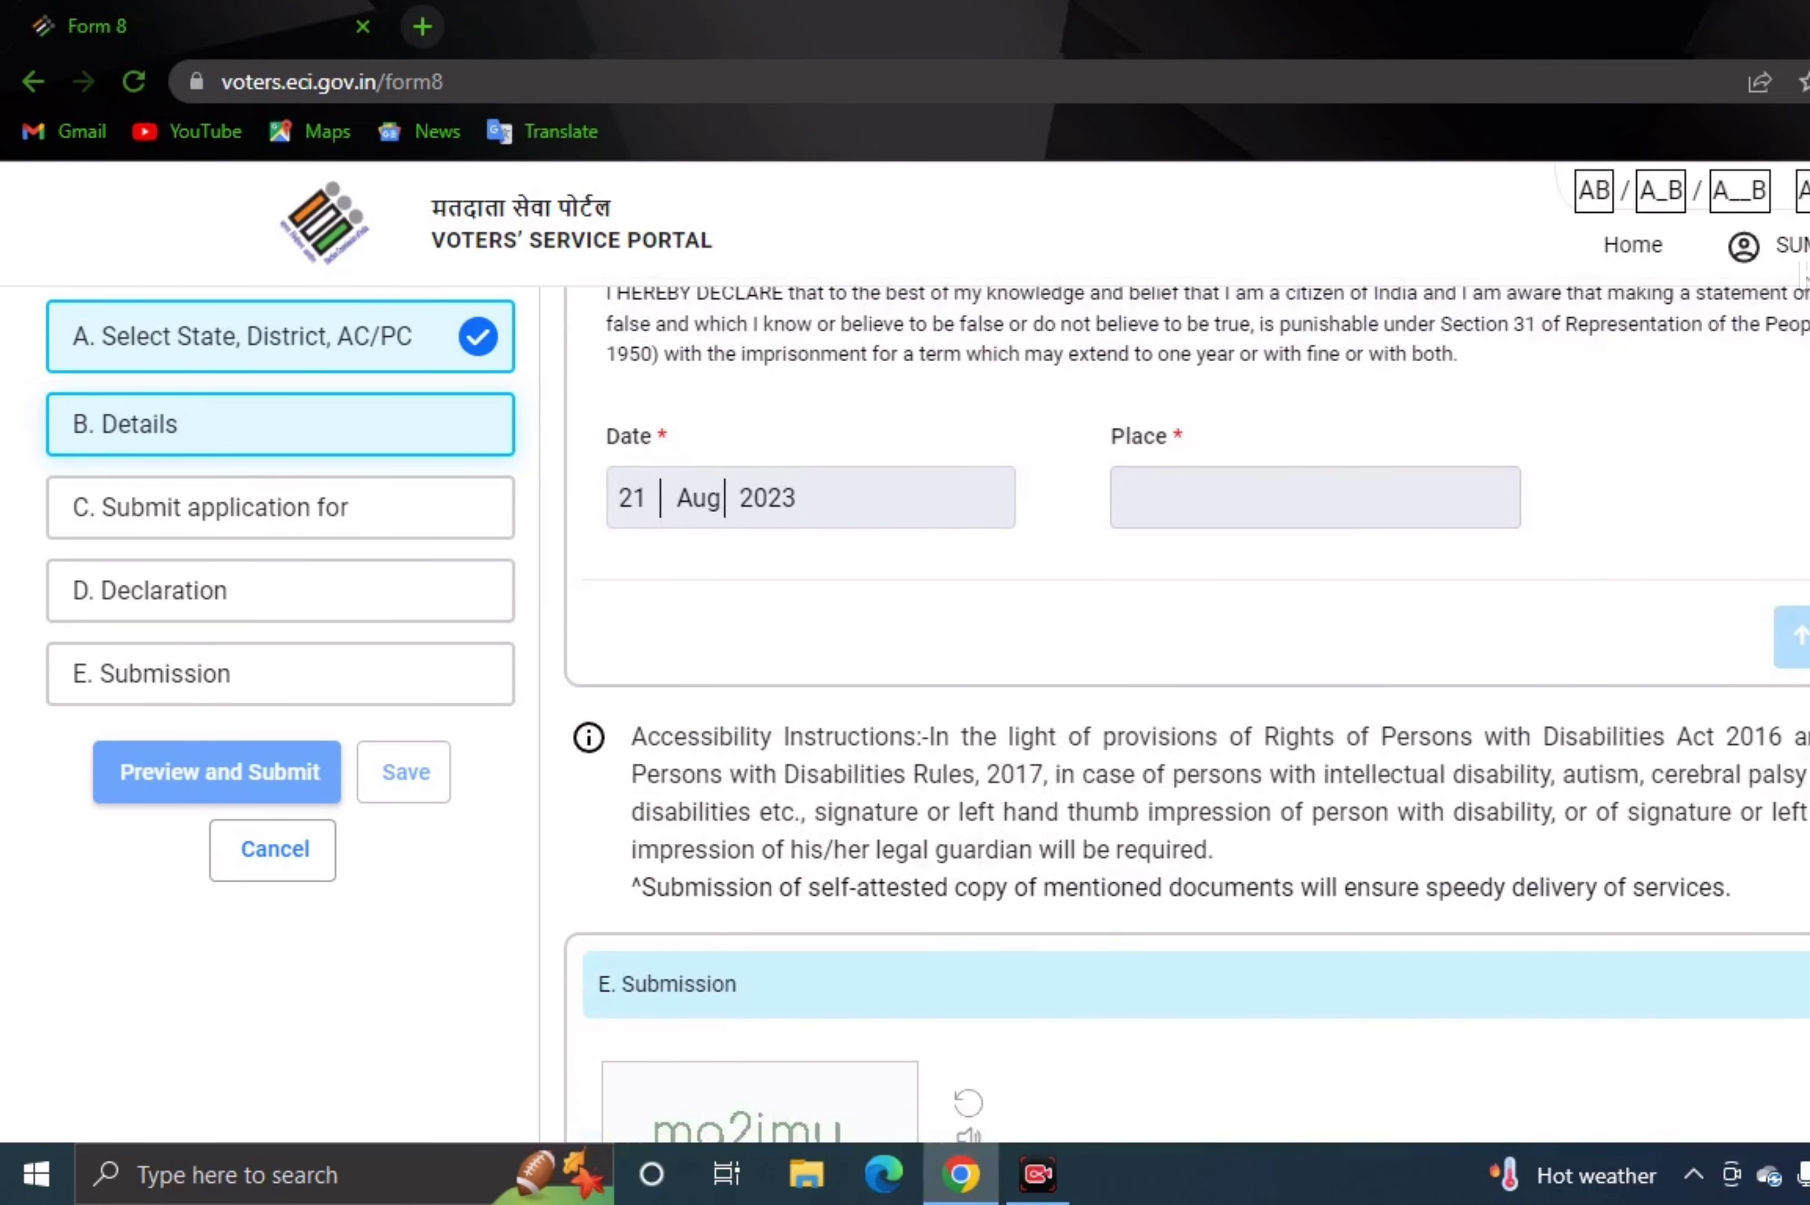
pyautogui.scroll(-5, 1282, 681)
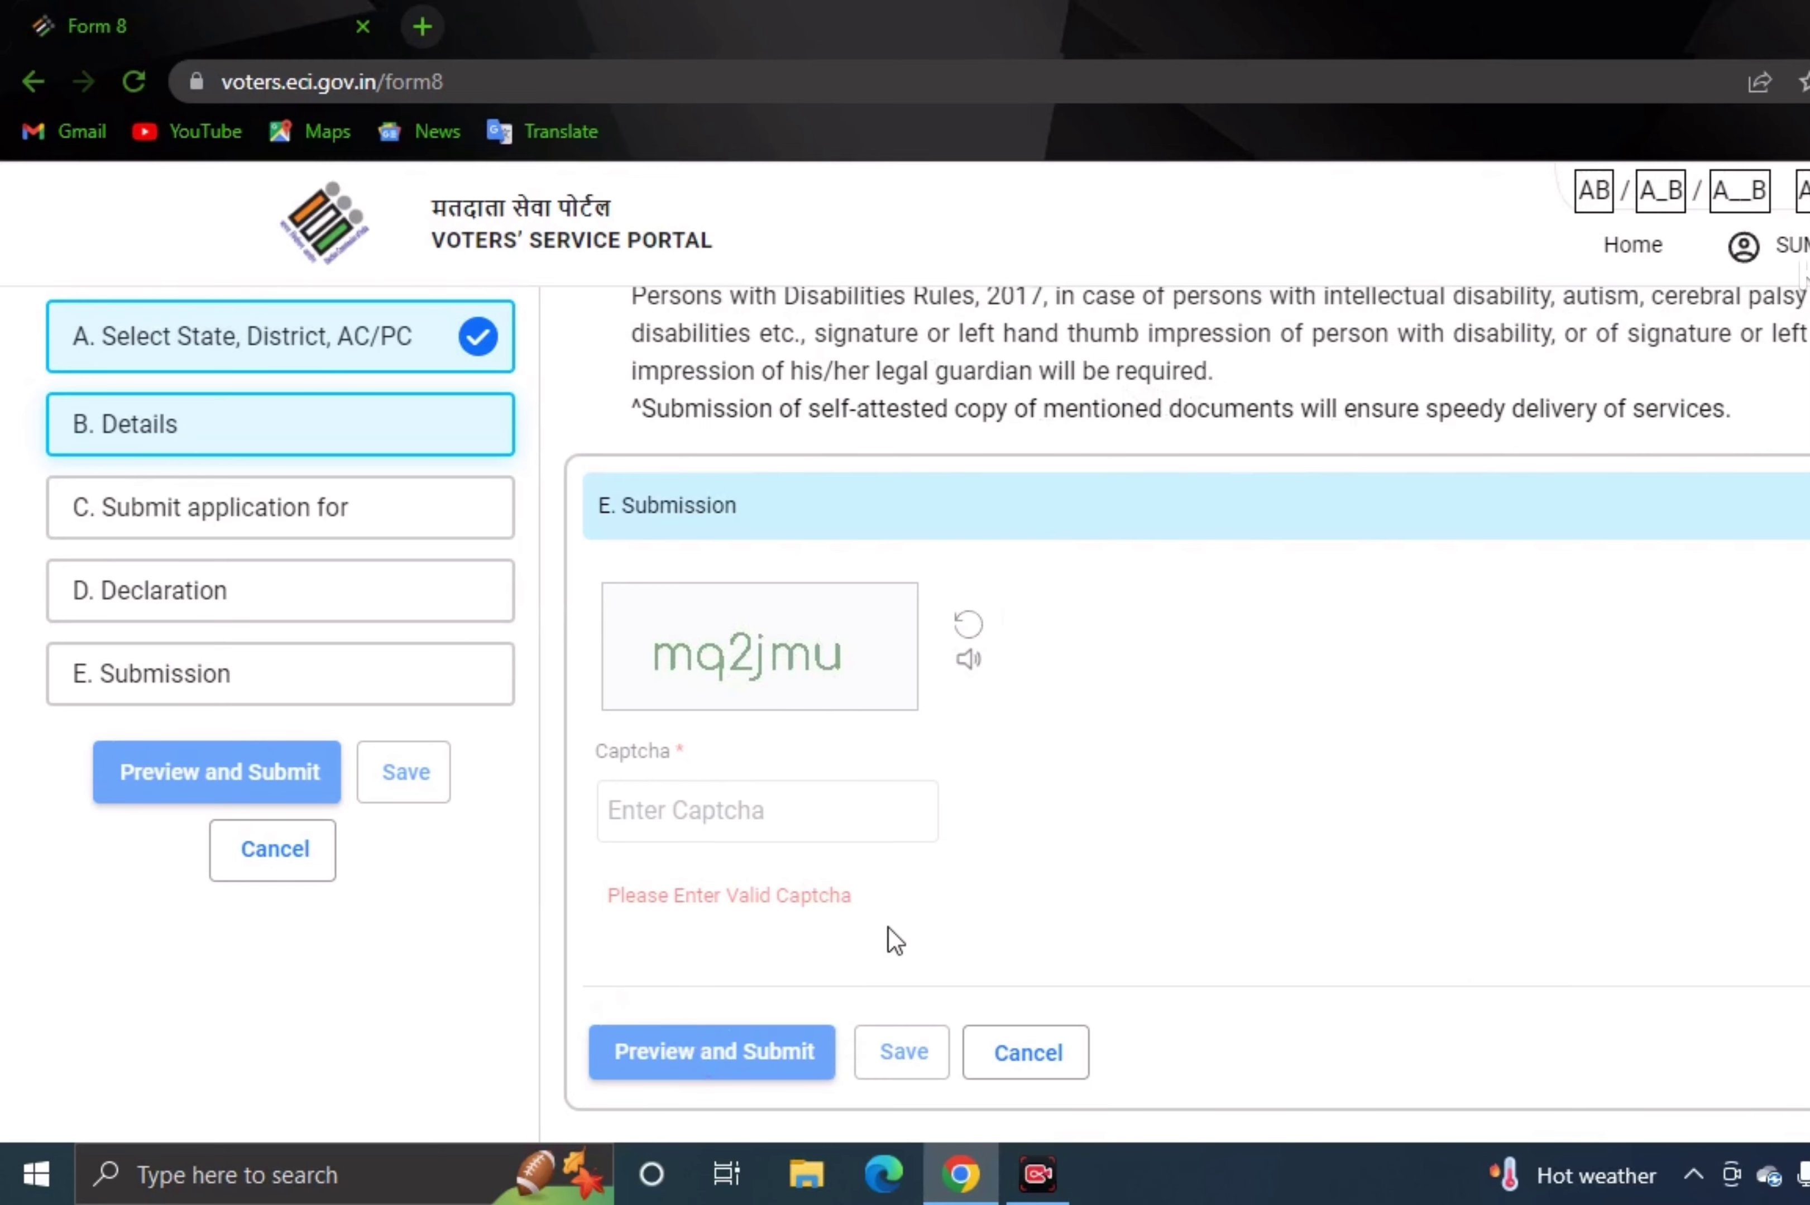
# Leave the form for the portal's home page and open a fresh Form 8.
pyautogui.hotkey('alt', 'Left')
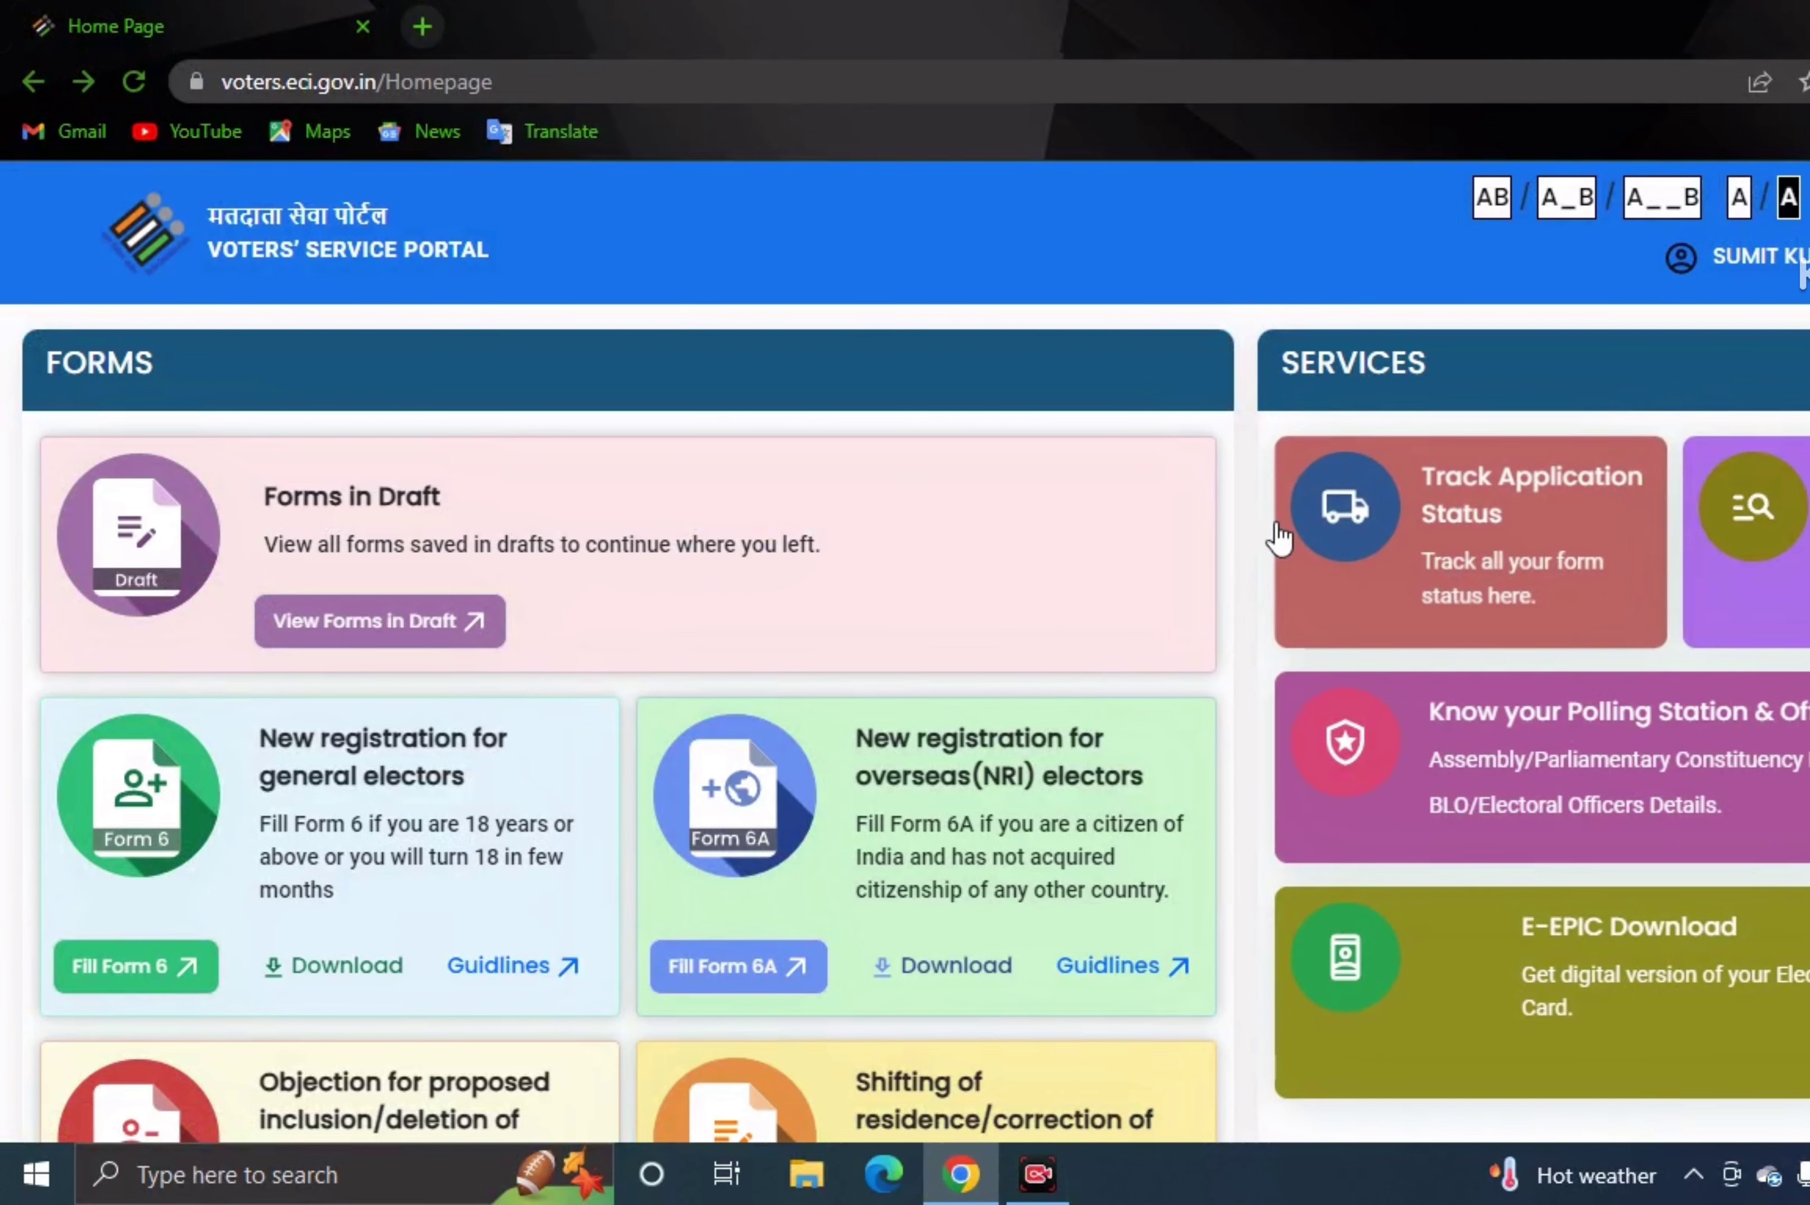
pyautogui.scroll(-1, 1282, 537)
pyautogui.scroll(-3, 1294, 540)
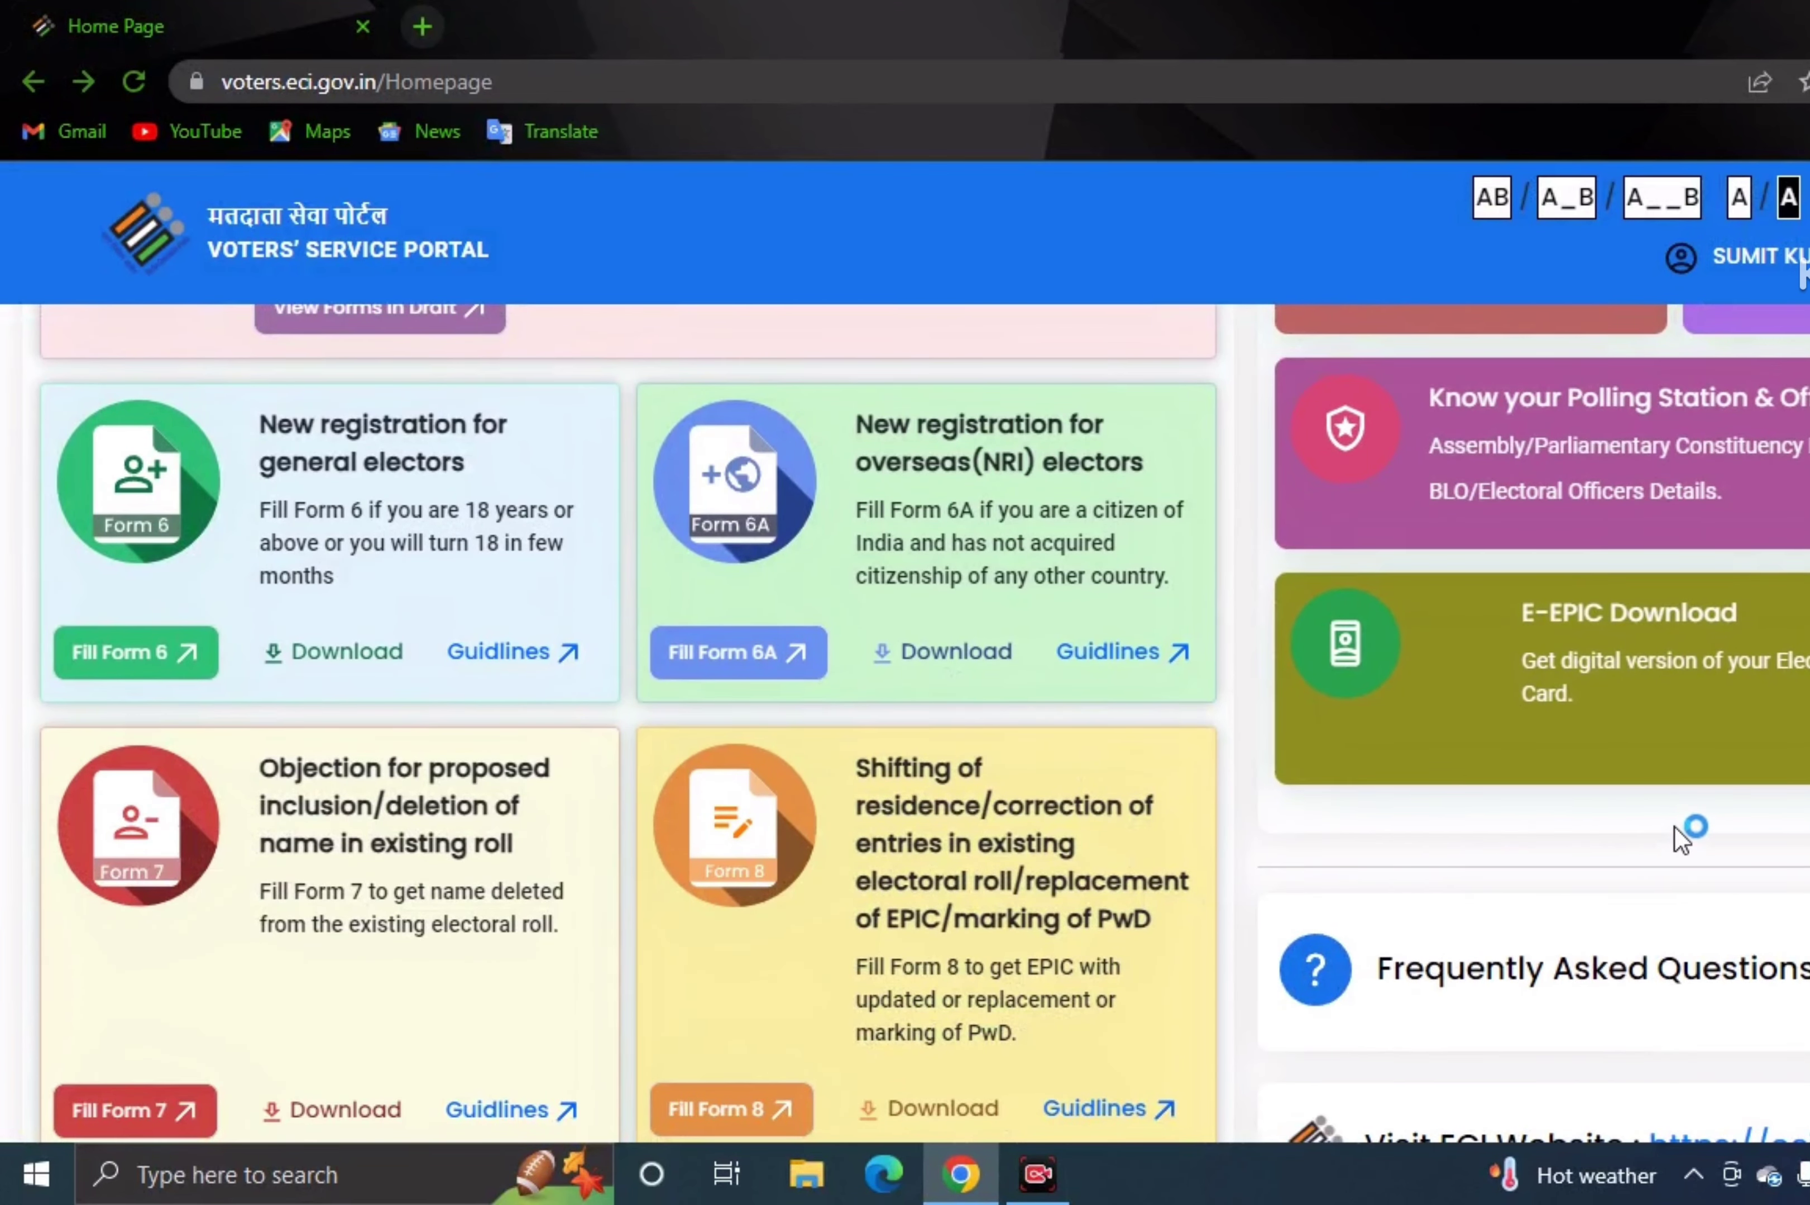
pyautogui.scroll(-2, 798, 955)
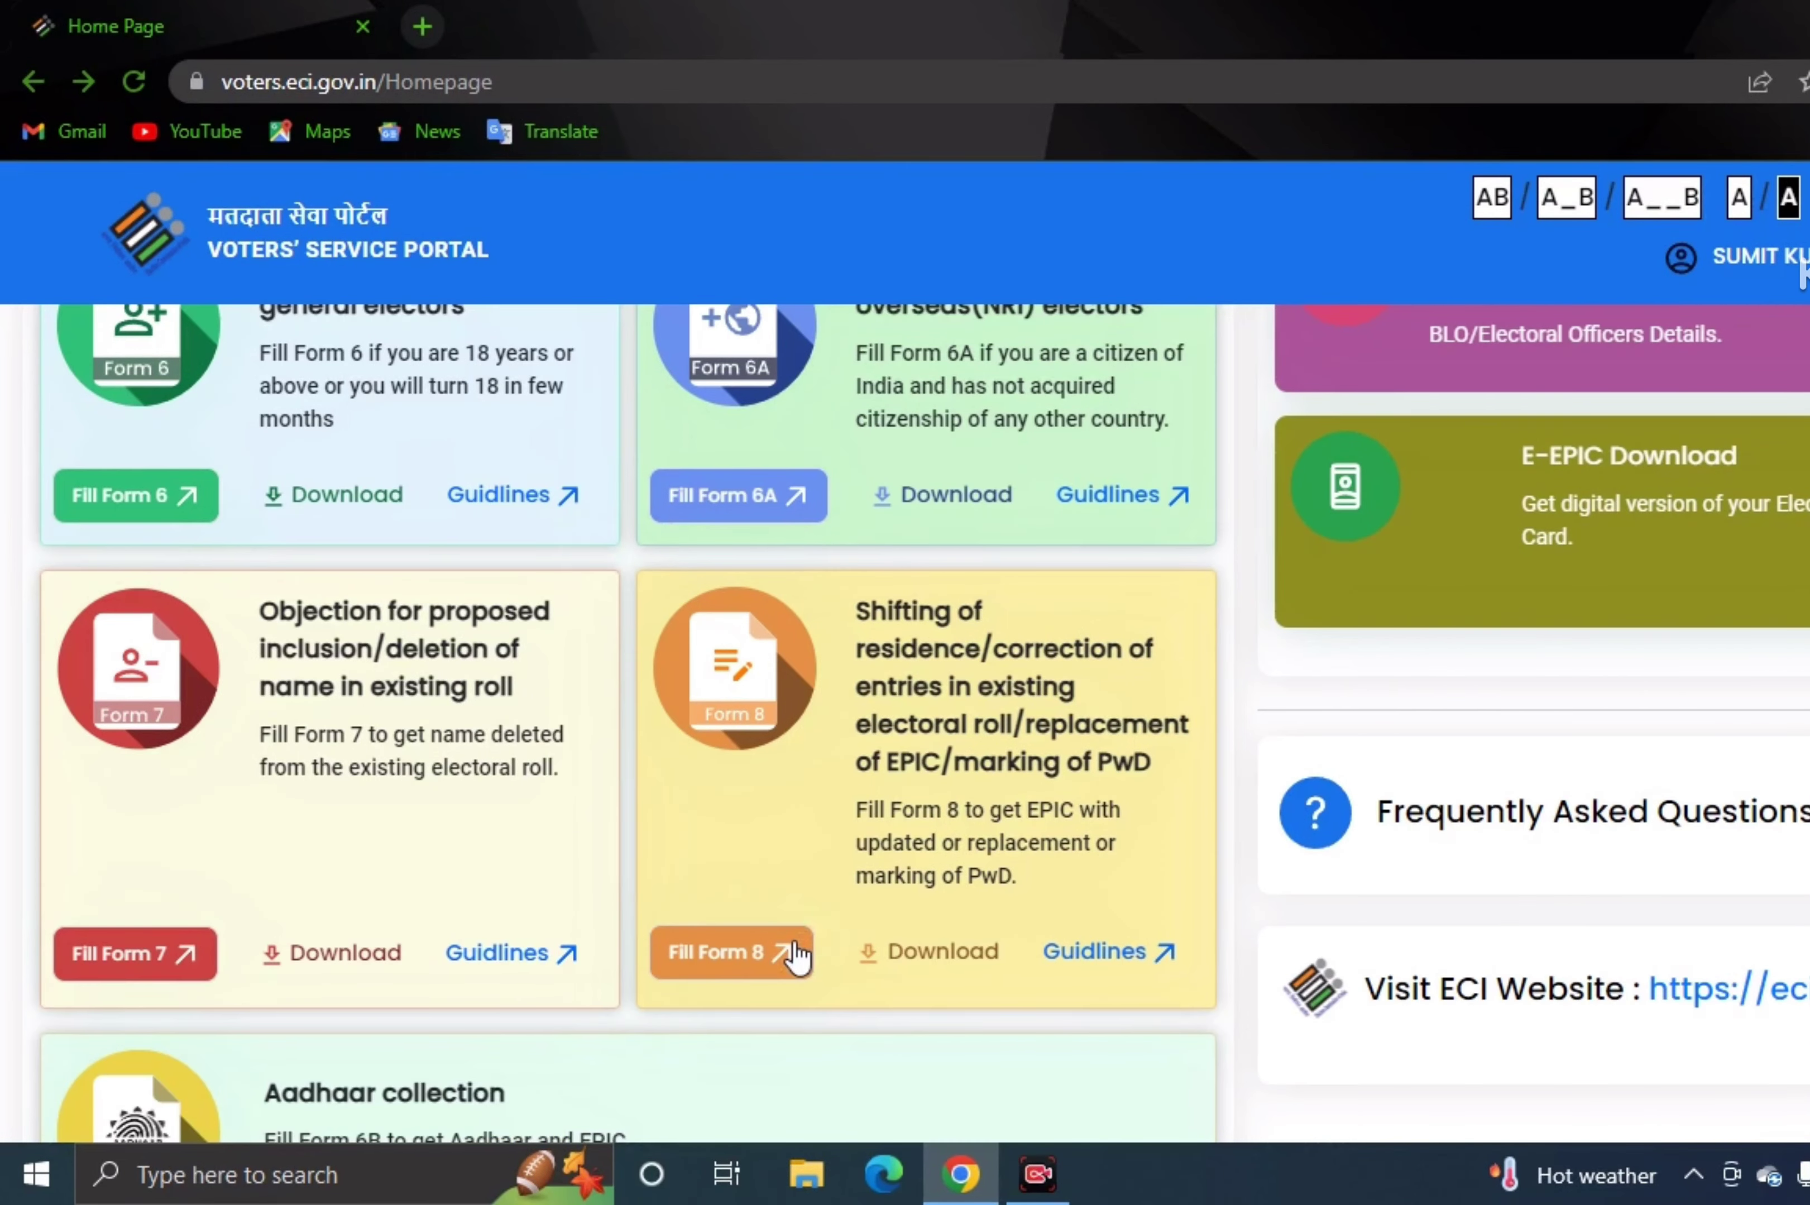
pyautogui.click(761, 960)
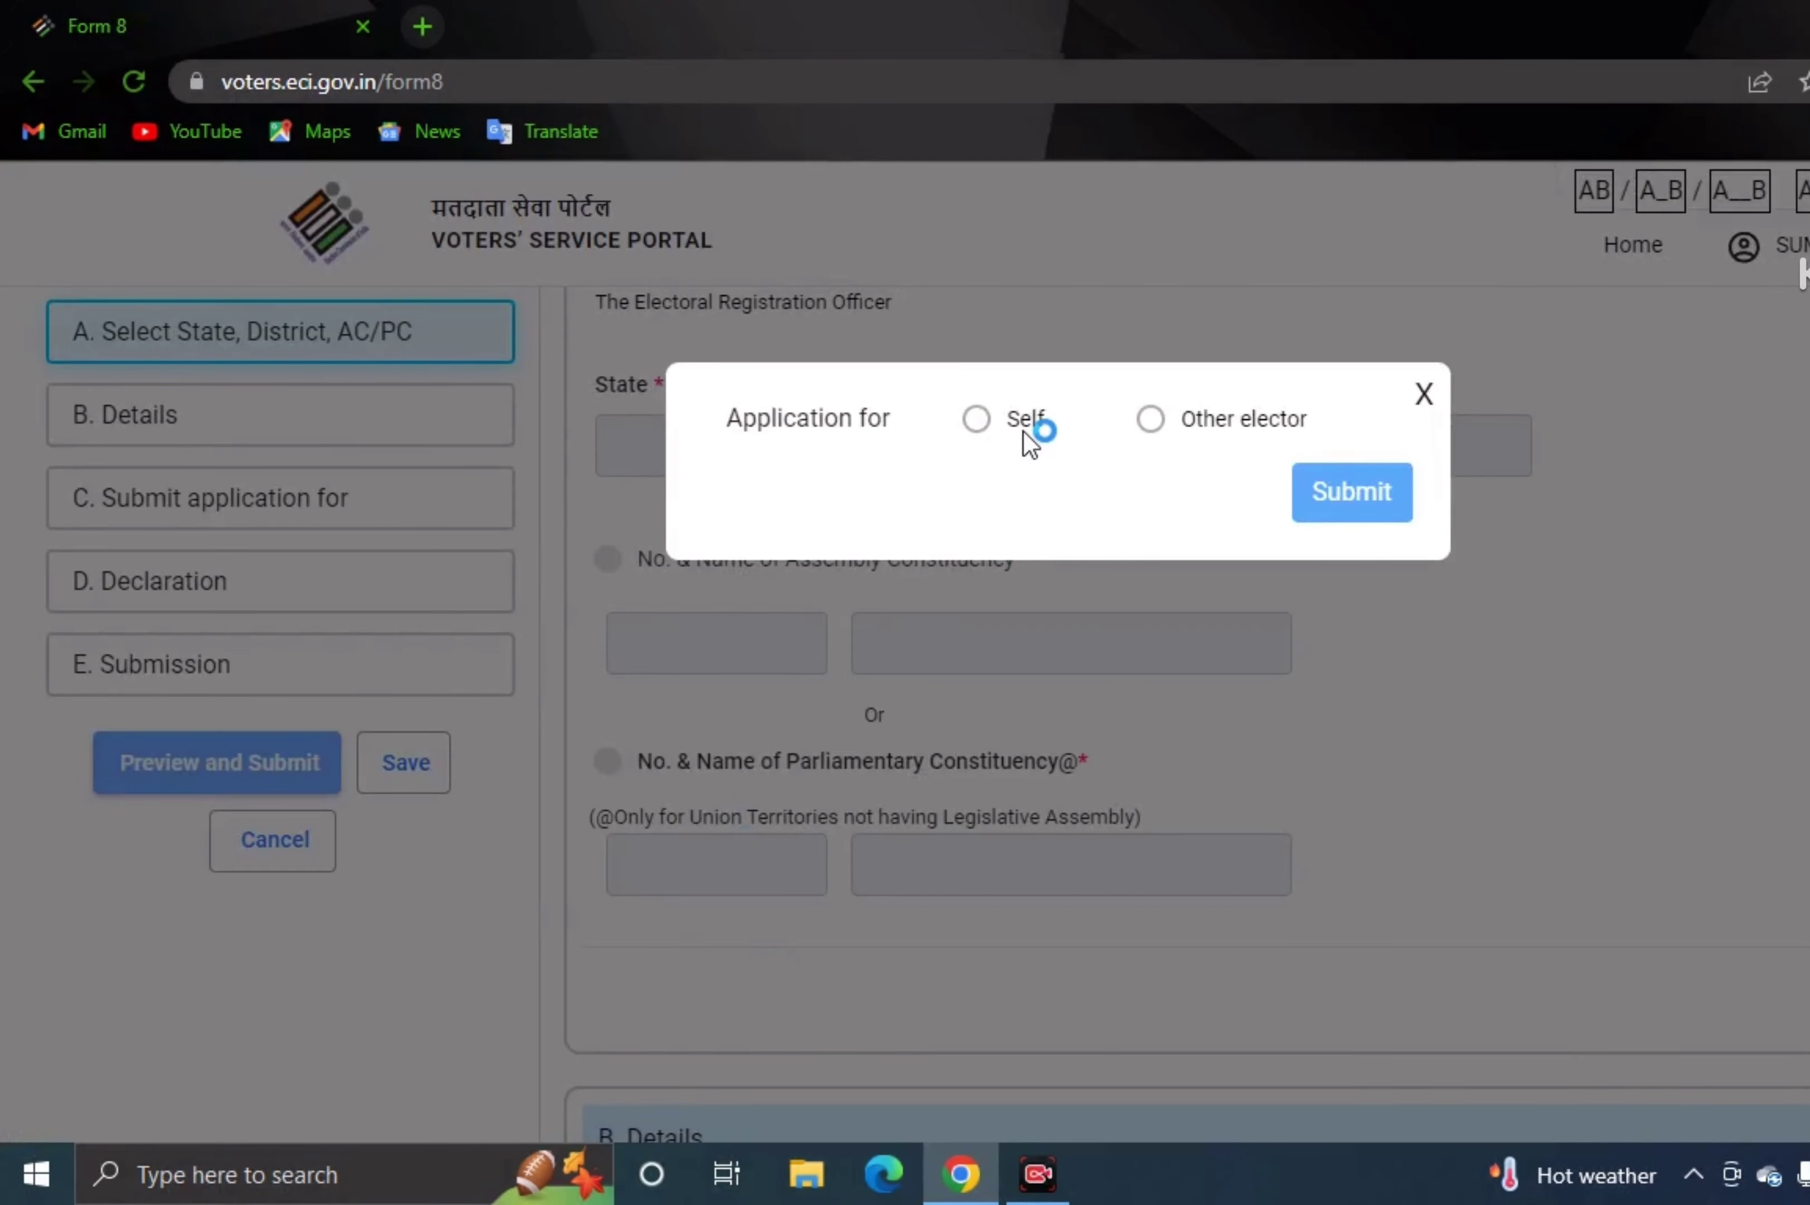
# Start the application for Self with the prefilled EPIC number and confirm the elector details.
pyautogui.click(997, 418)
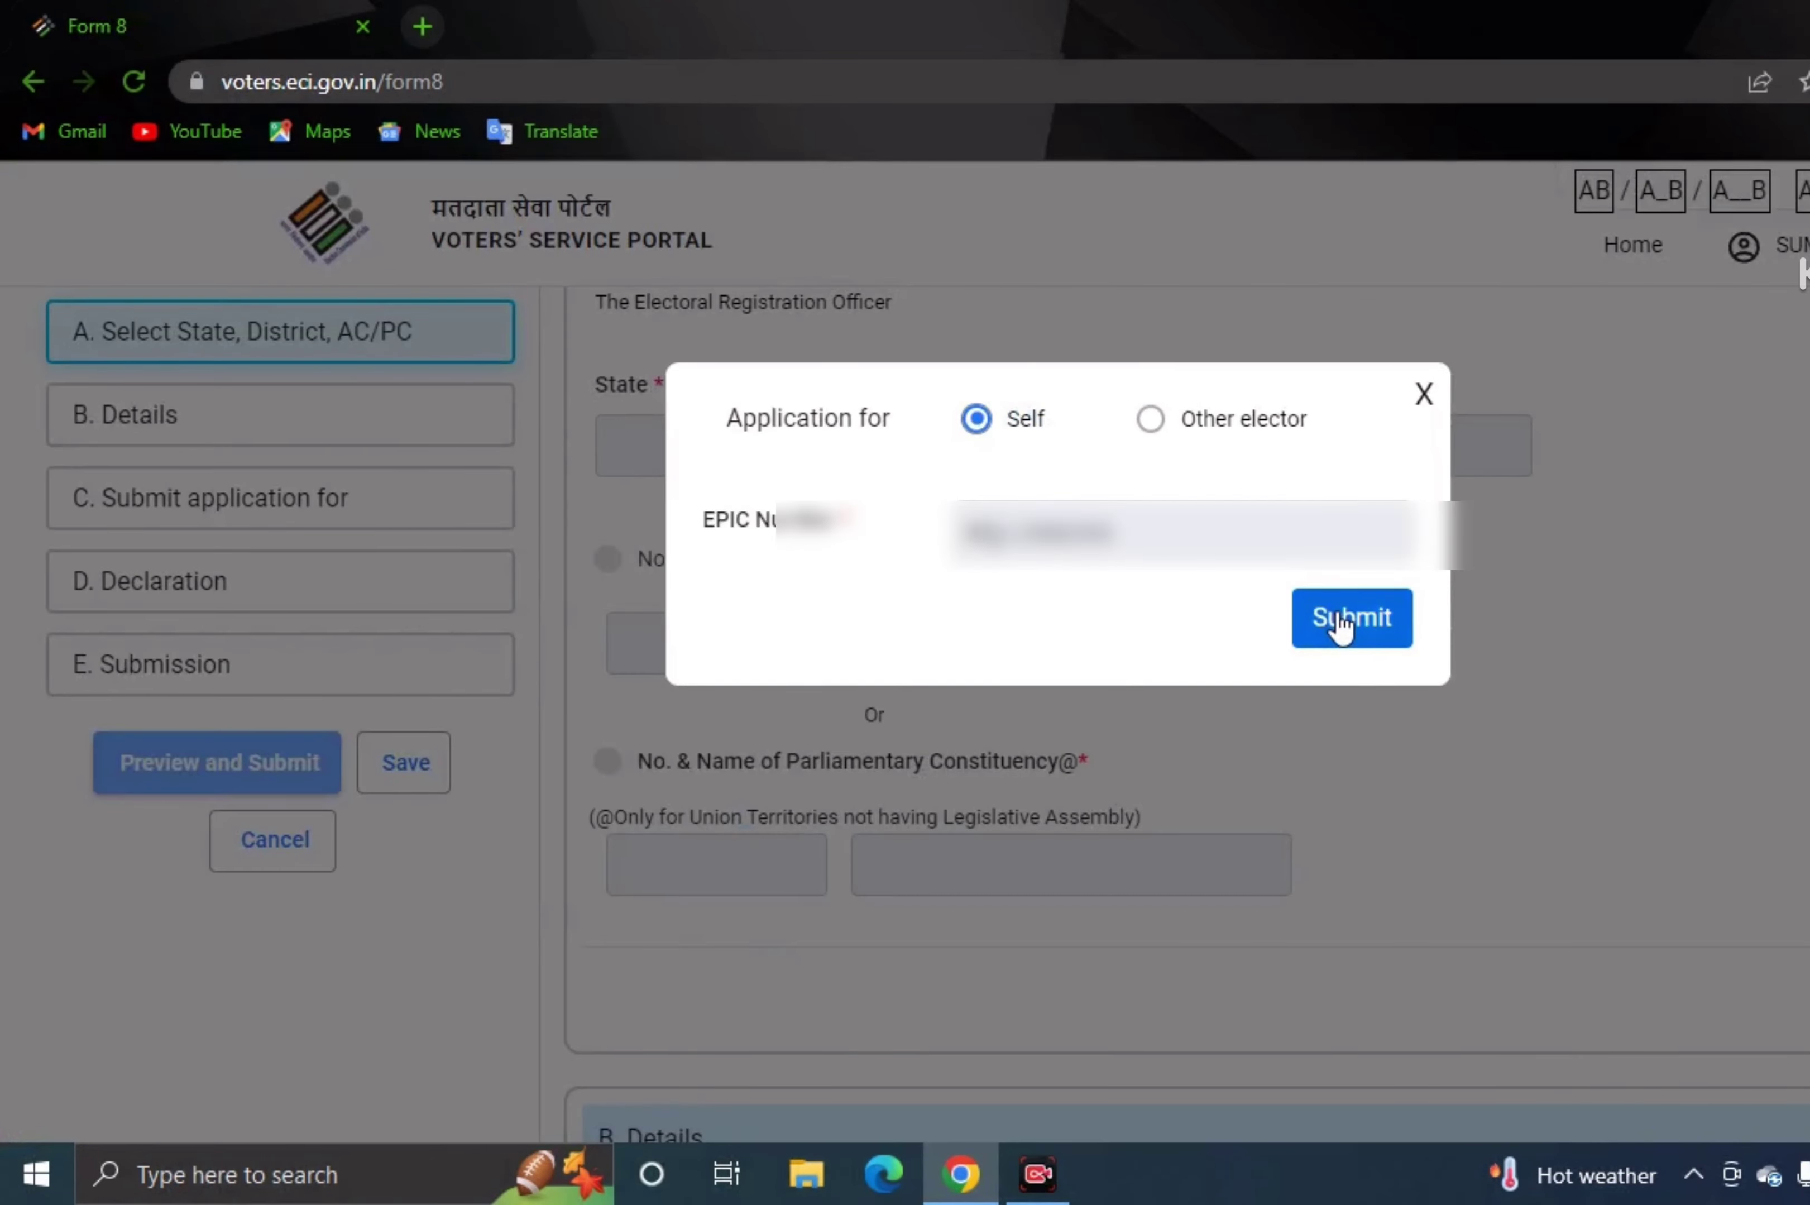
pyautogui.click(1337, 622)
pyautogui.click(1295, 986)
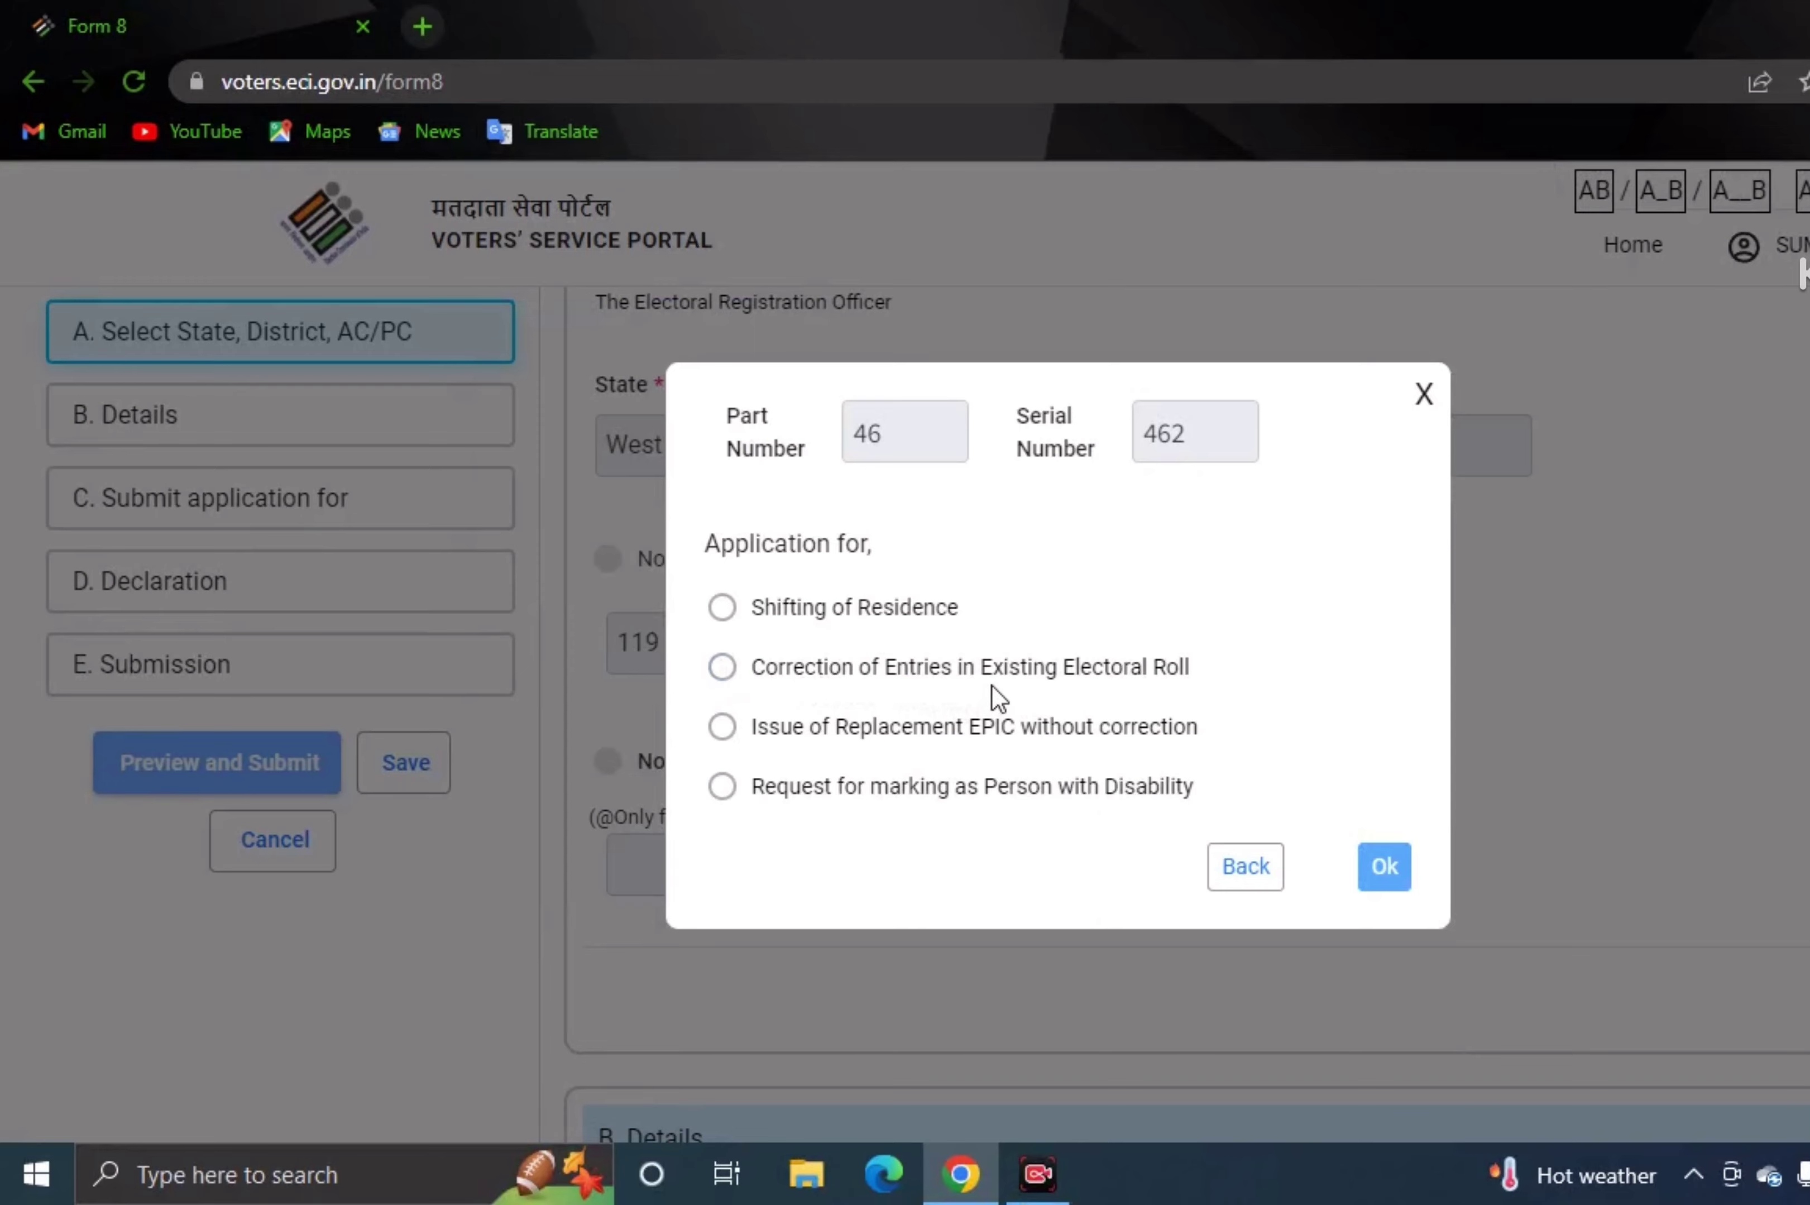
# Choose Correction of Entries in Existing Electoral Roll as the application type, confirm it and dismiss the error notice.
pyautogui.click(711, 668)
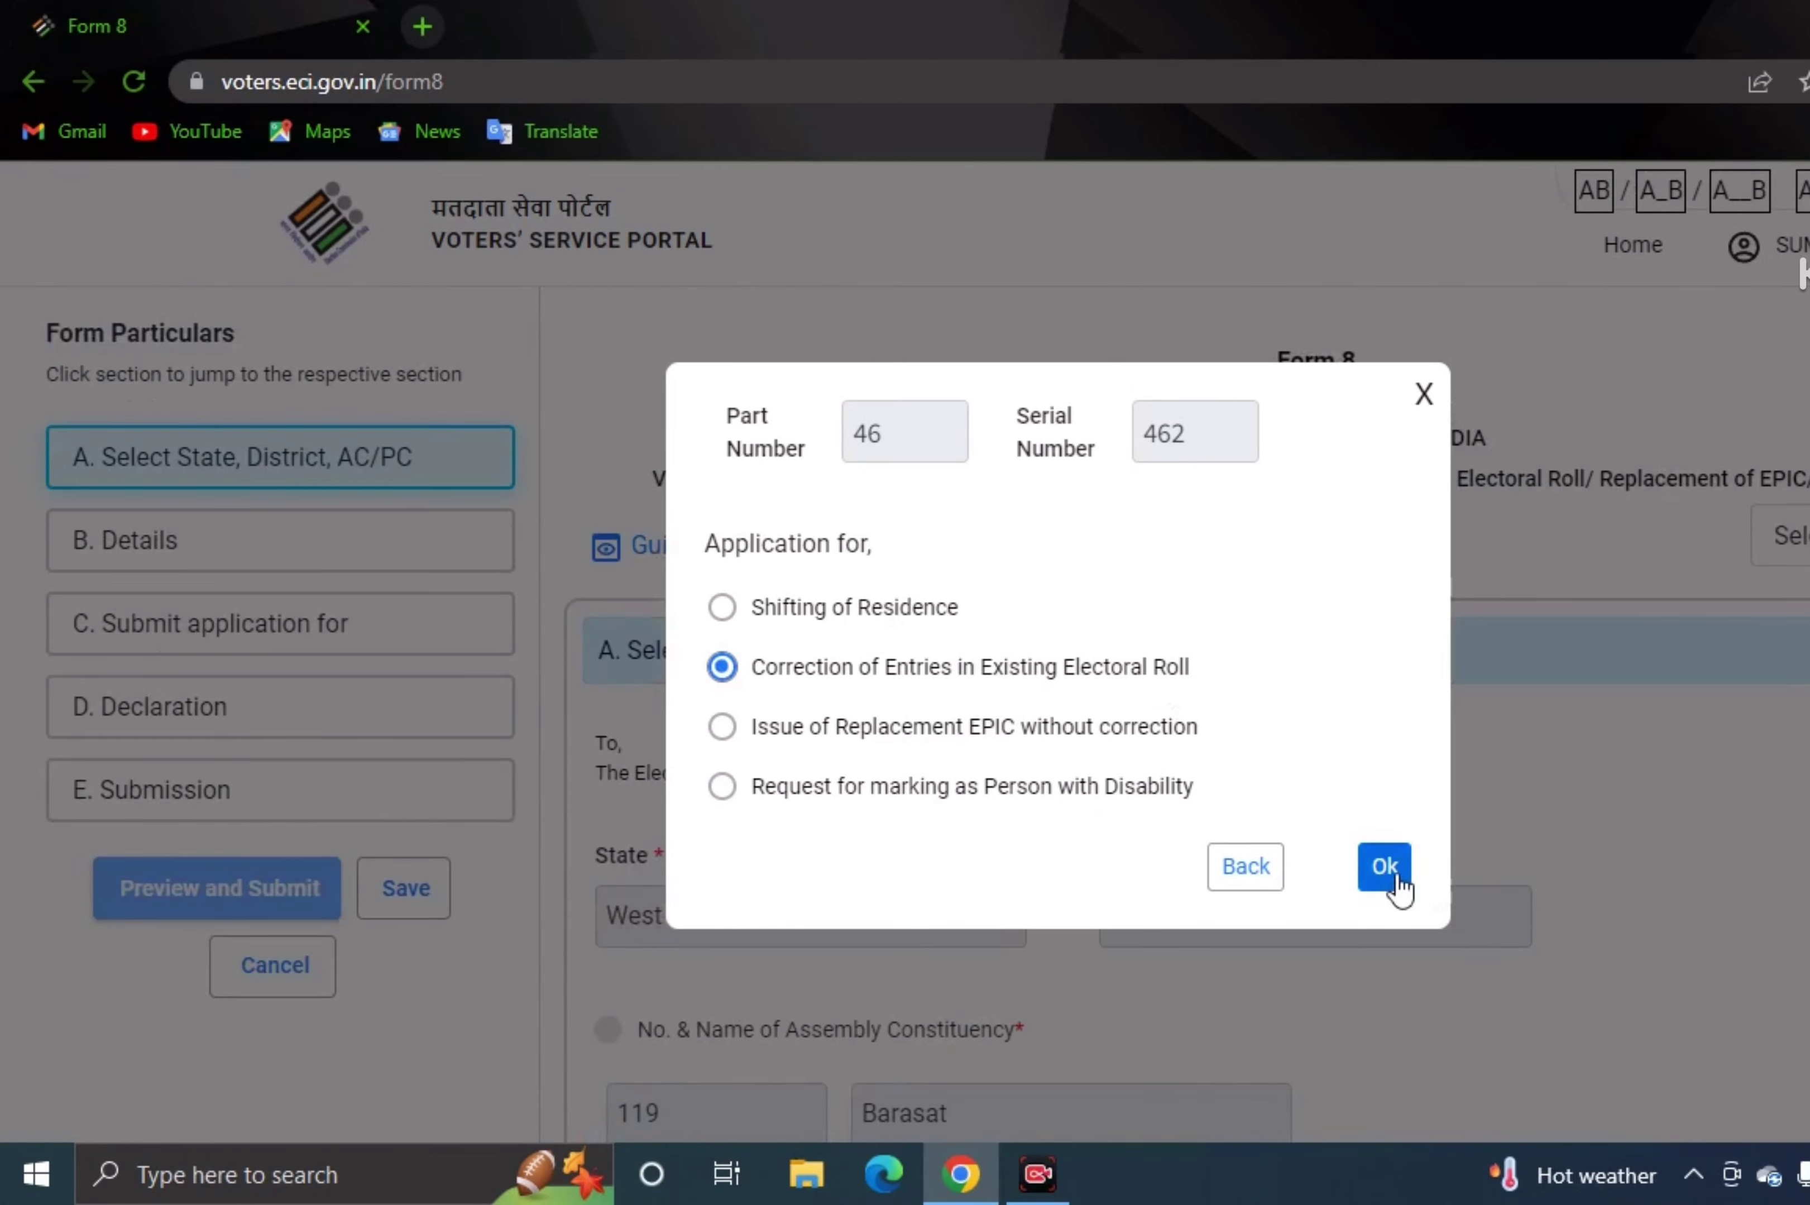
pyautogui.click(1384, 866)
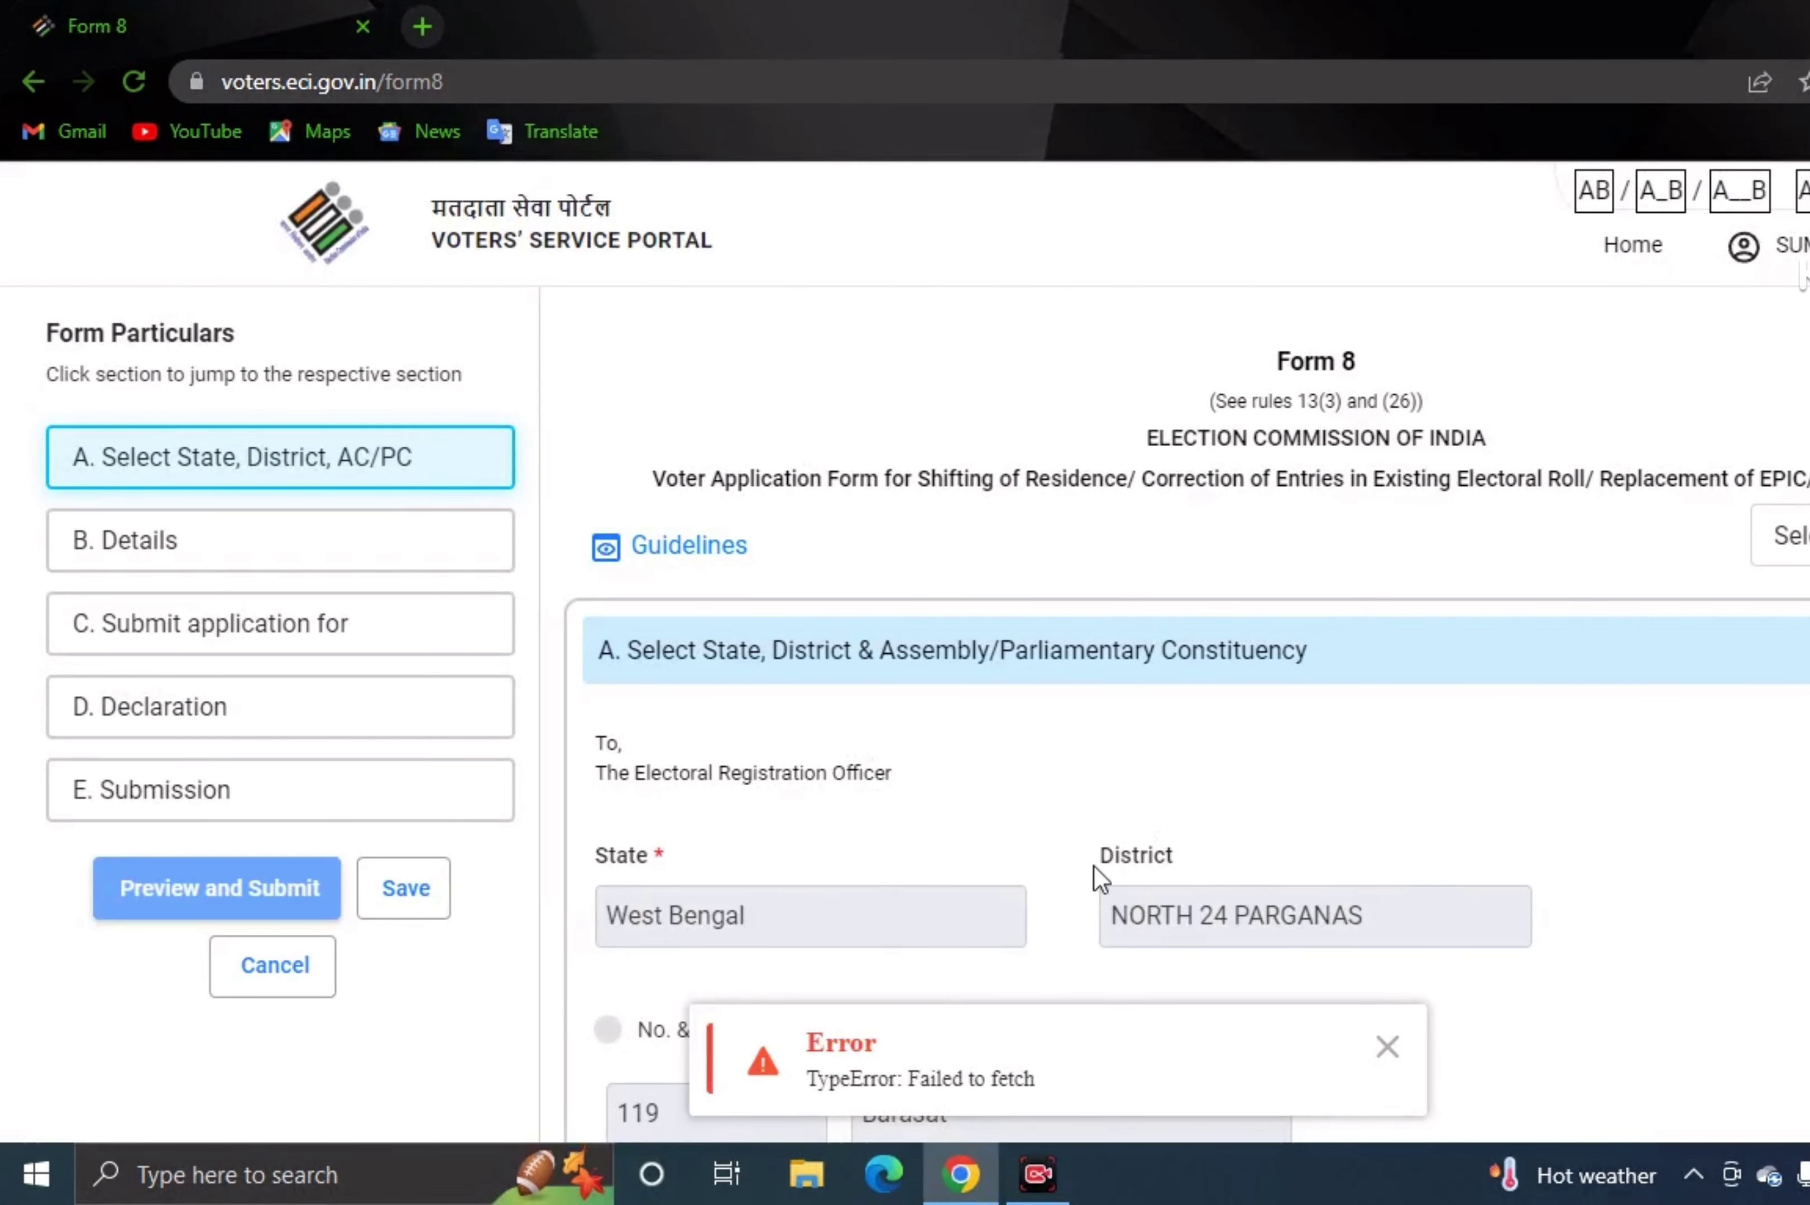
pyautogui.click(1388, 1048)
# Review the constituency, applicant Details and application type sections down to the list of entries that can be corrected.
pyautogui.scroll(-10, 739, 569)
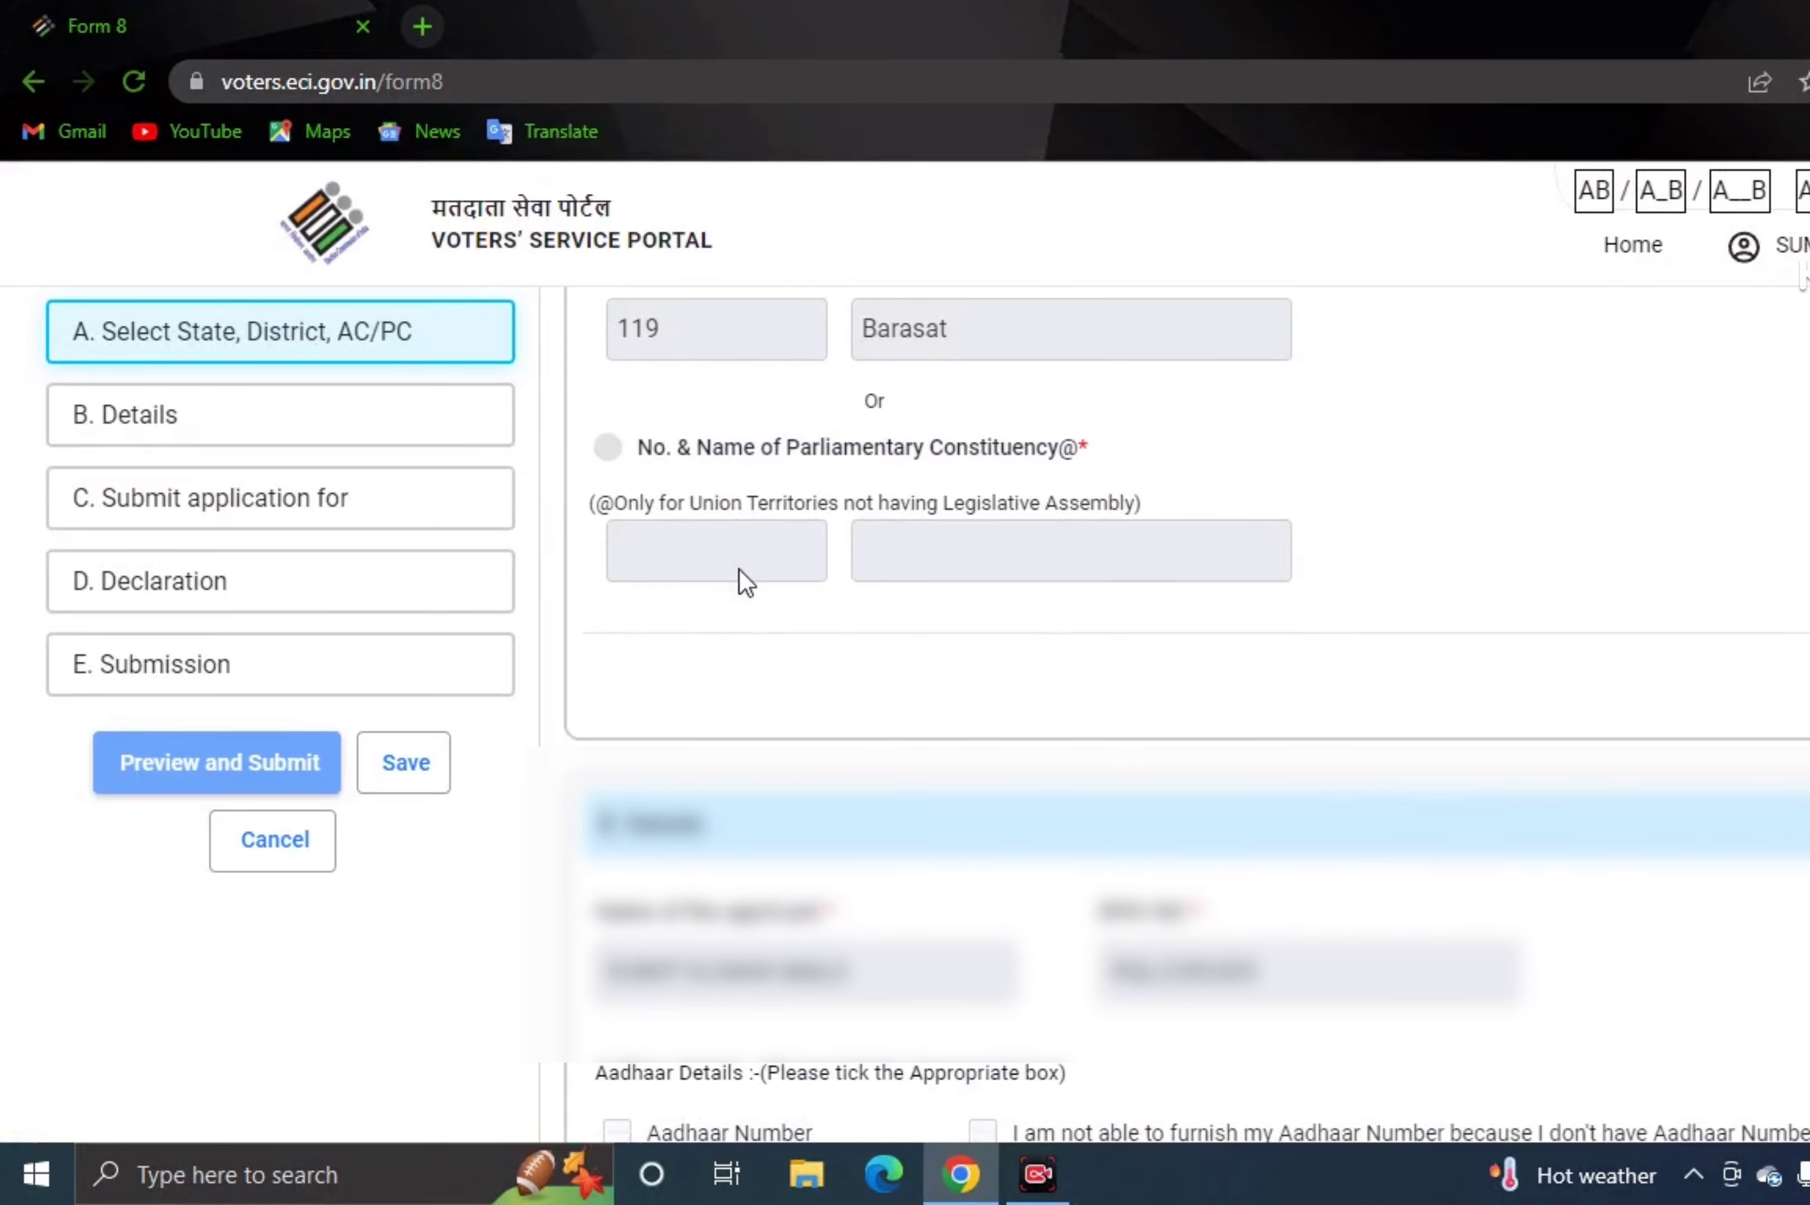
pyautogui.scroll(-6, 946, 720)
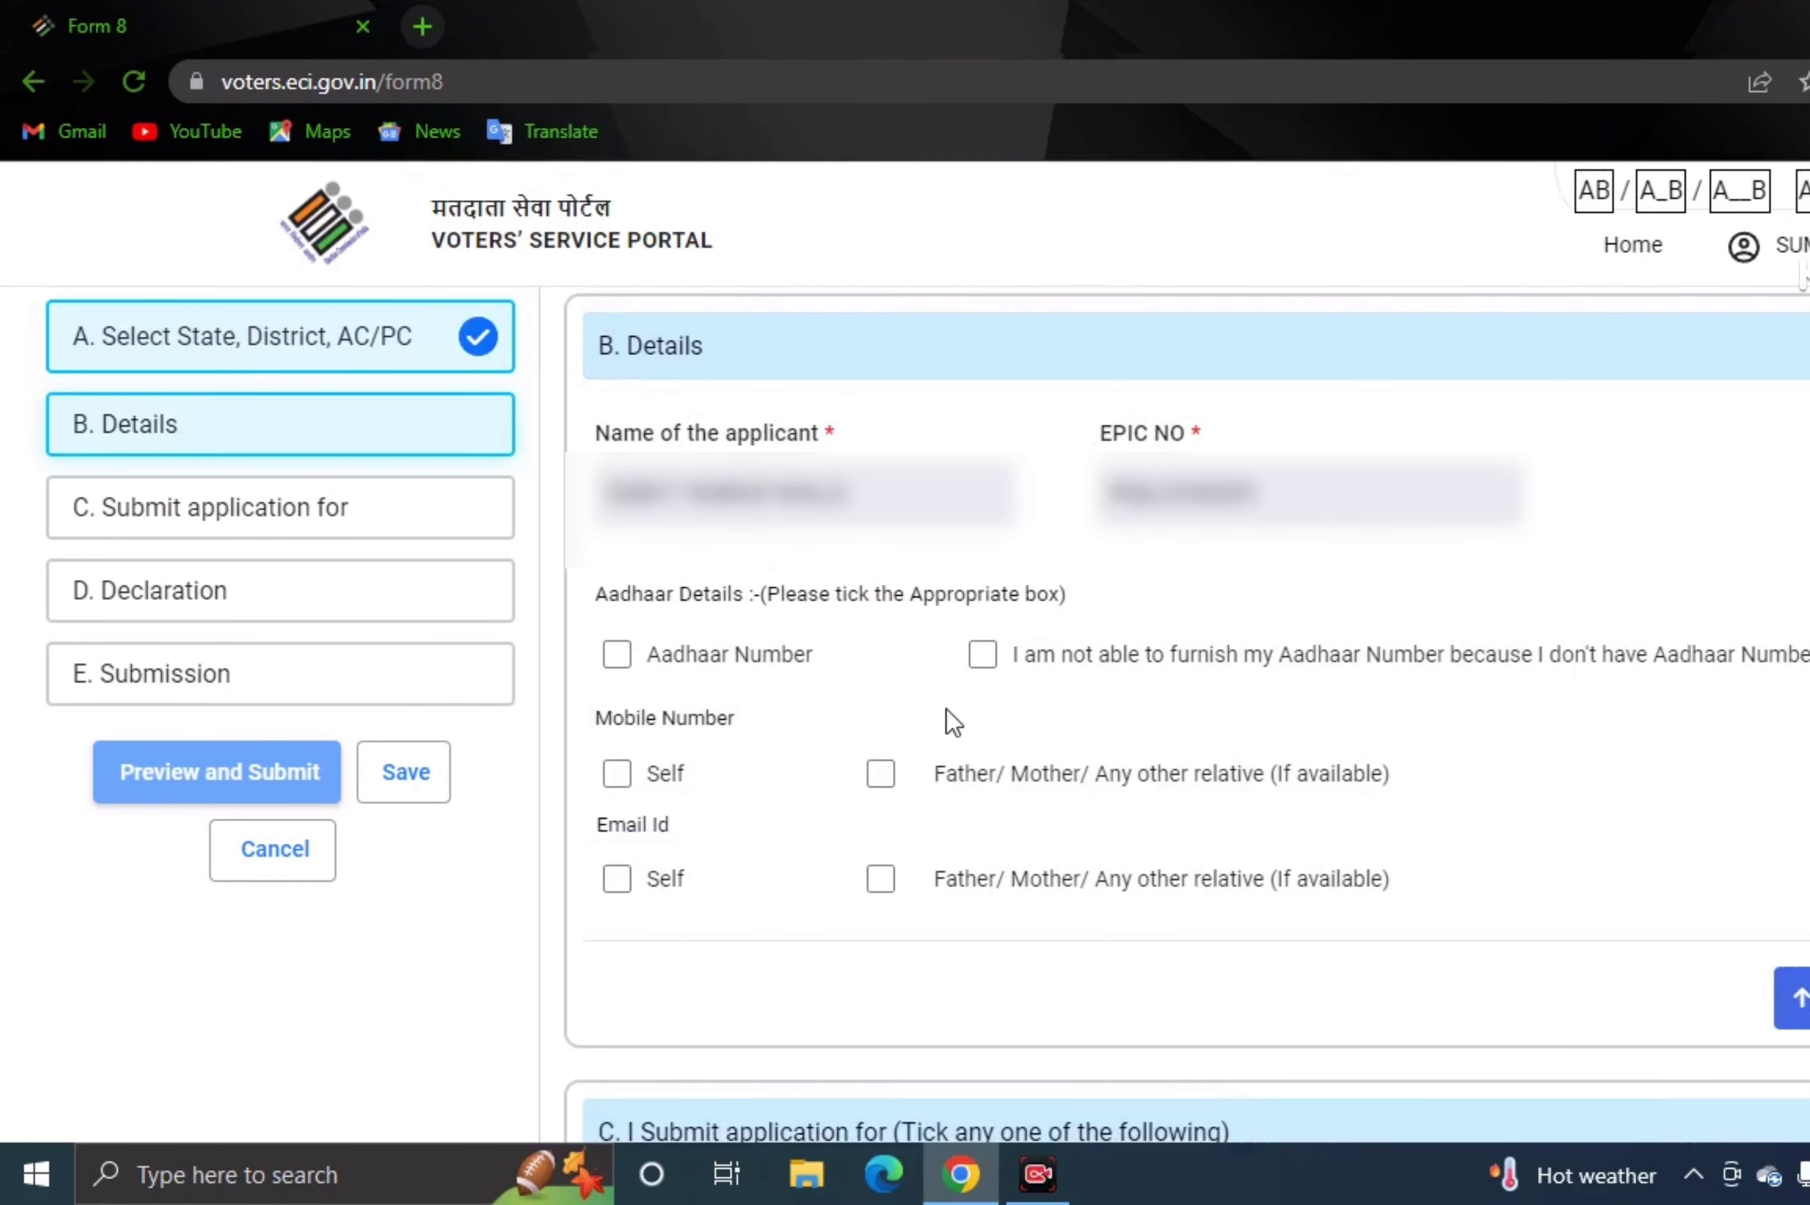
pyautogui.scroll(-6, 756, 676)
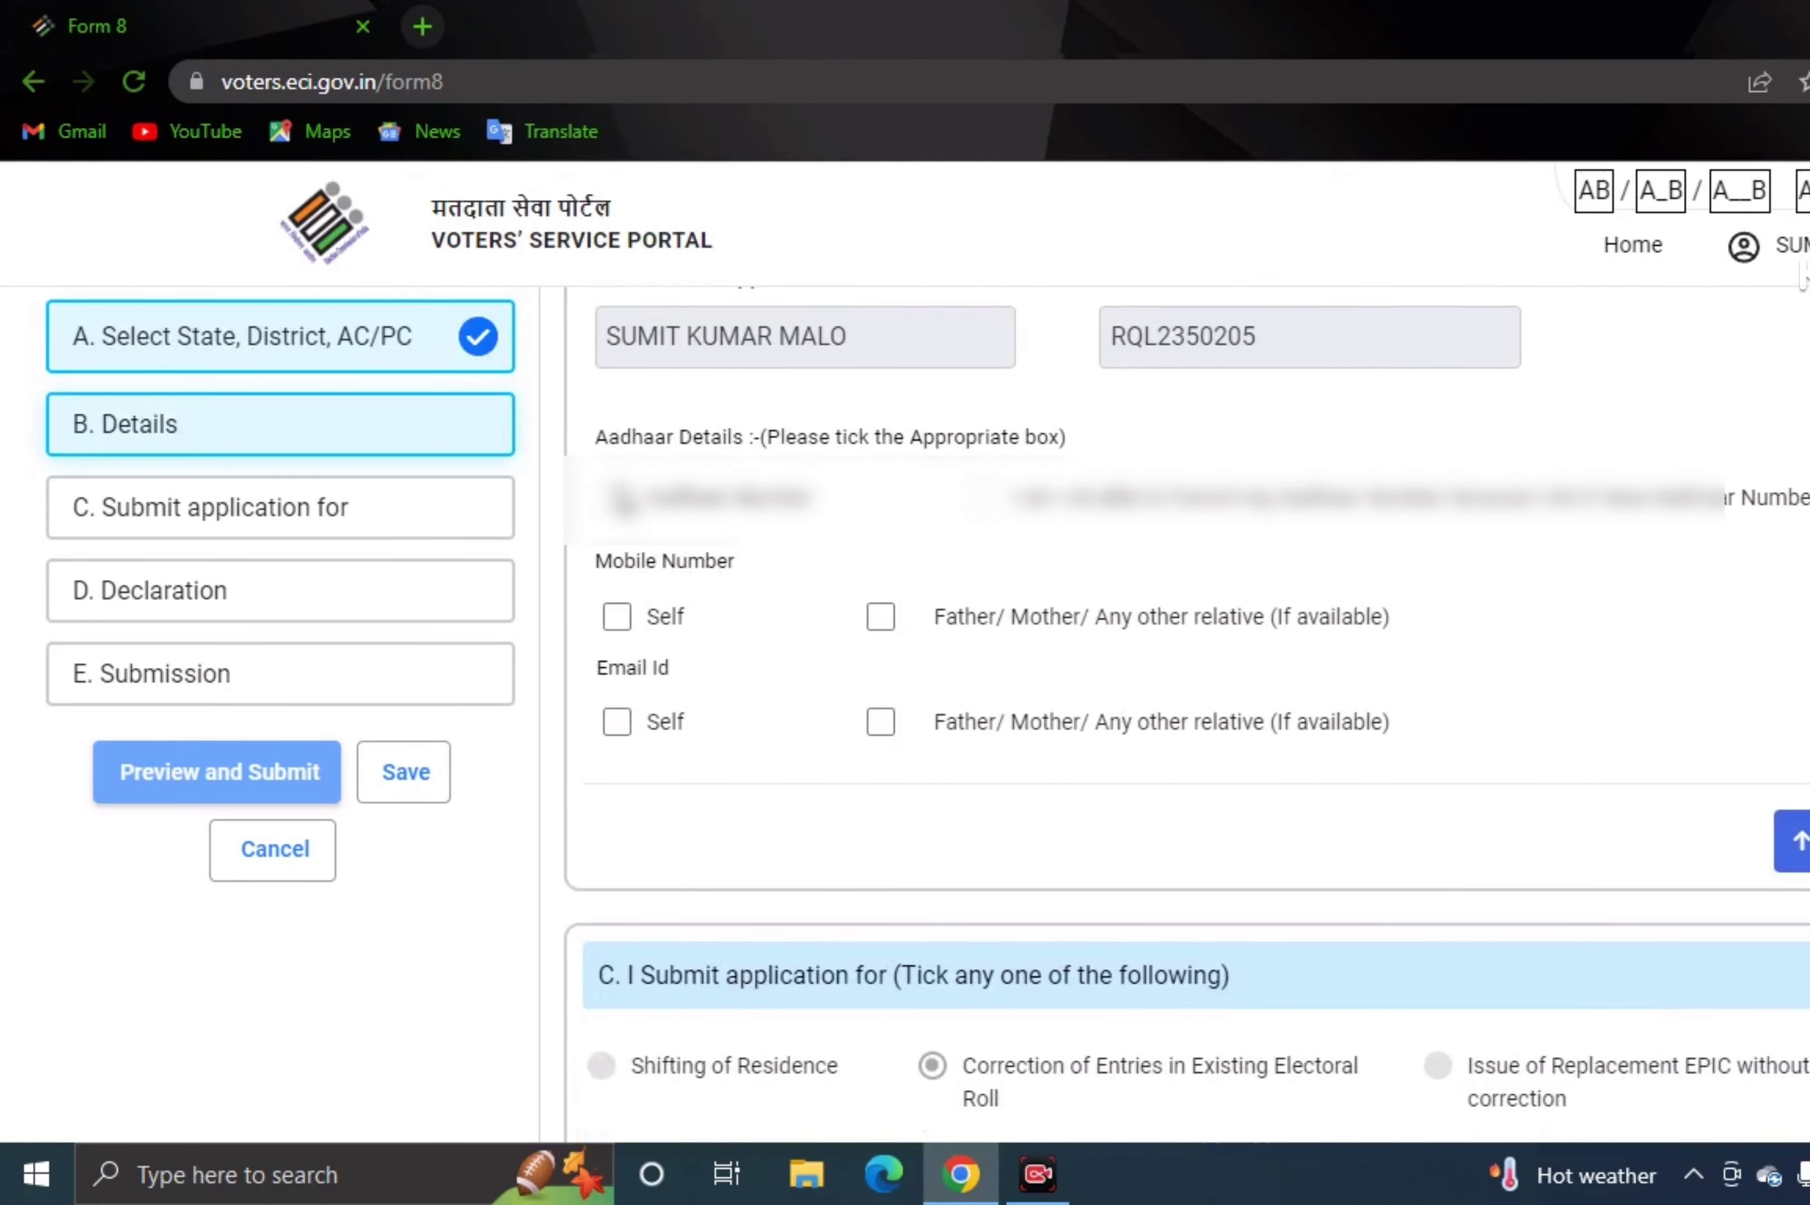
pyautogui.scroll(-2, 623, 502)
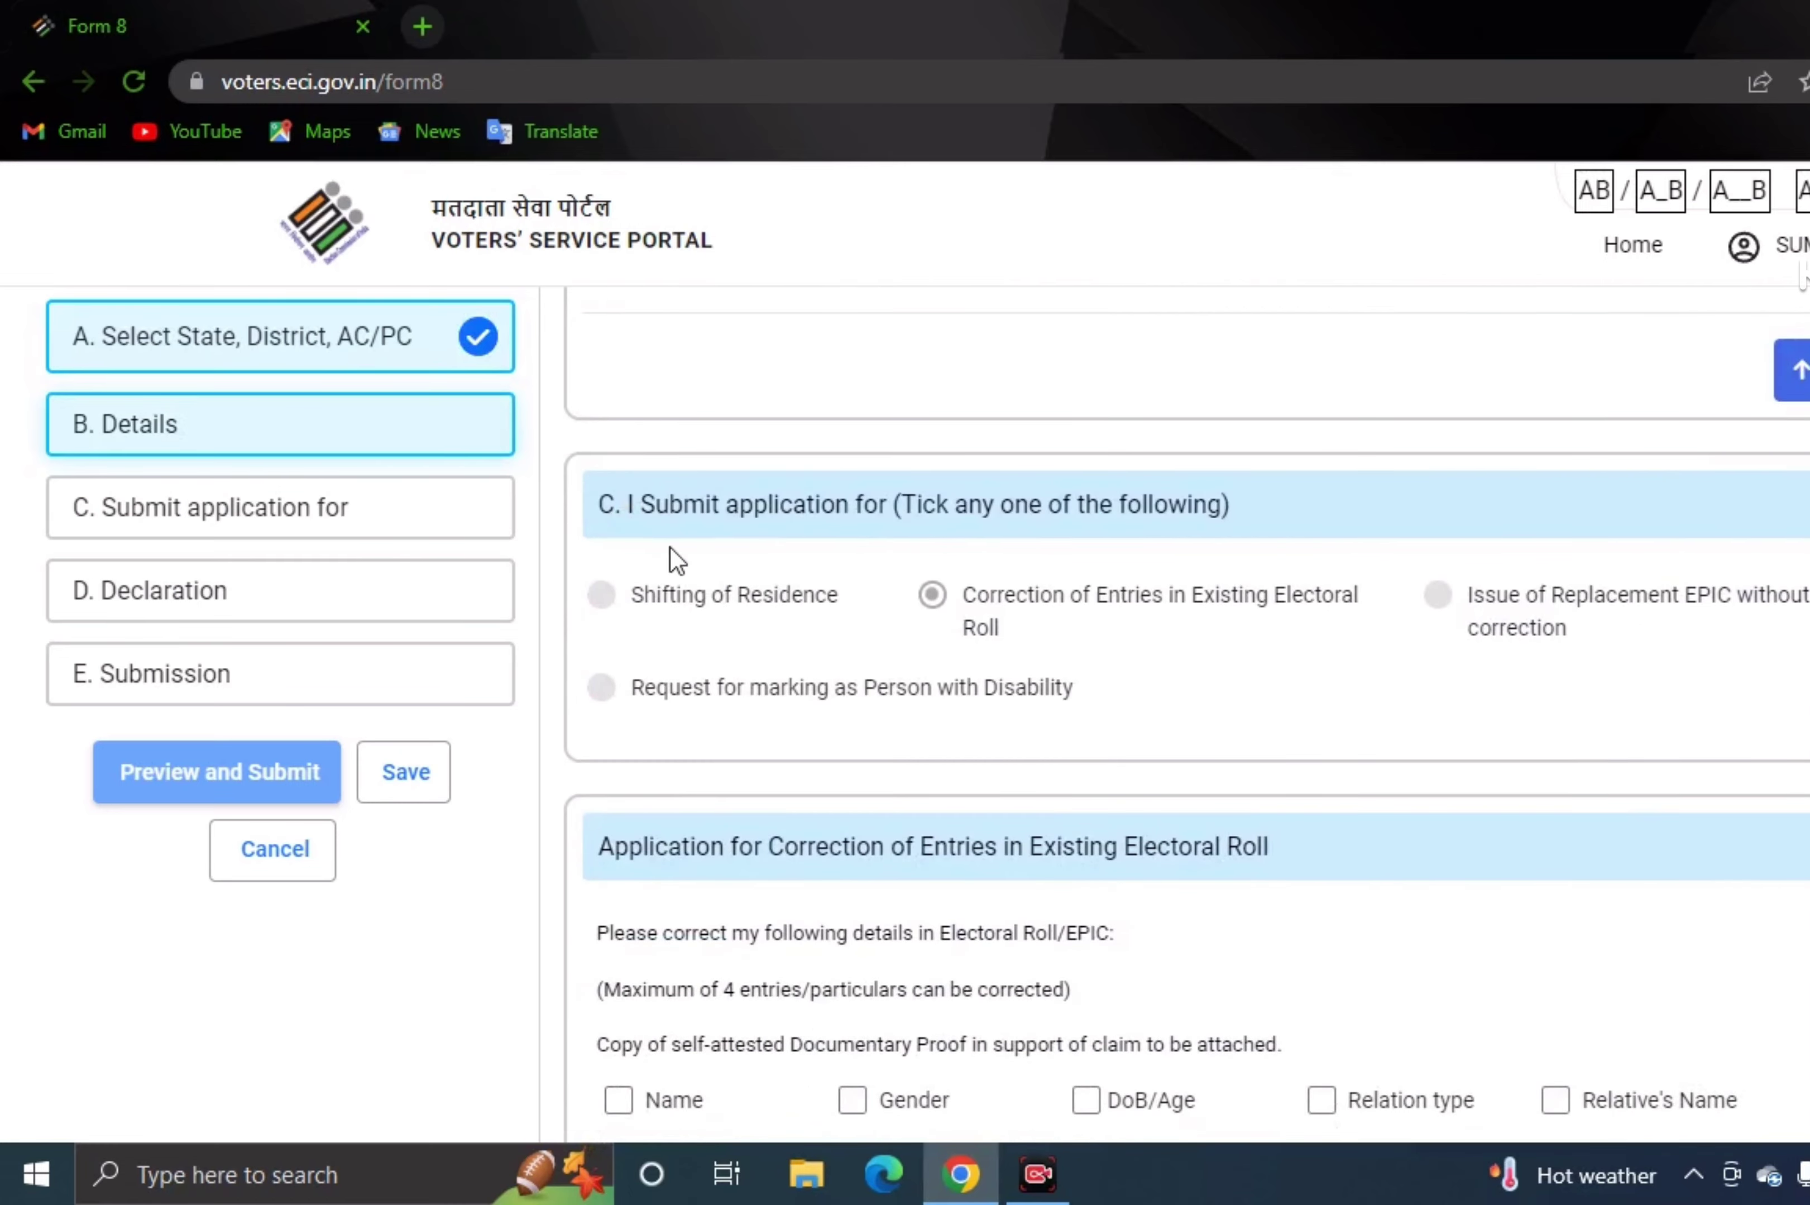
pyautogui.scroll(8, 704, 672)
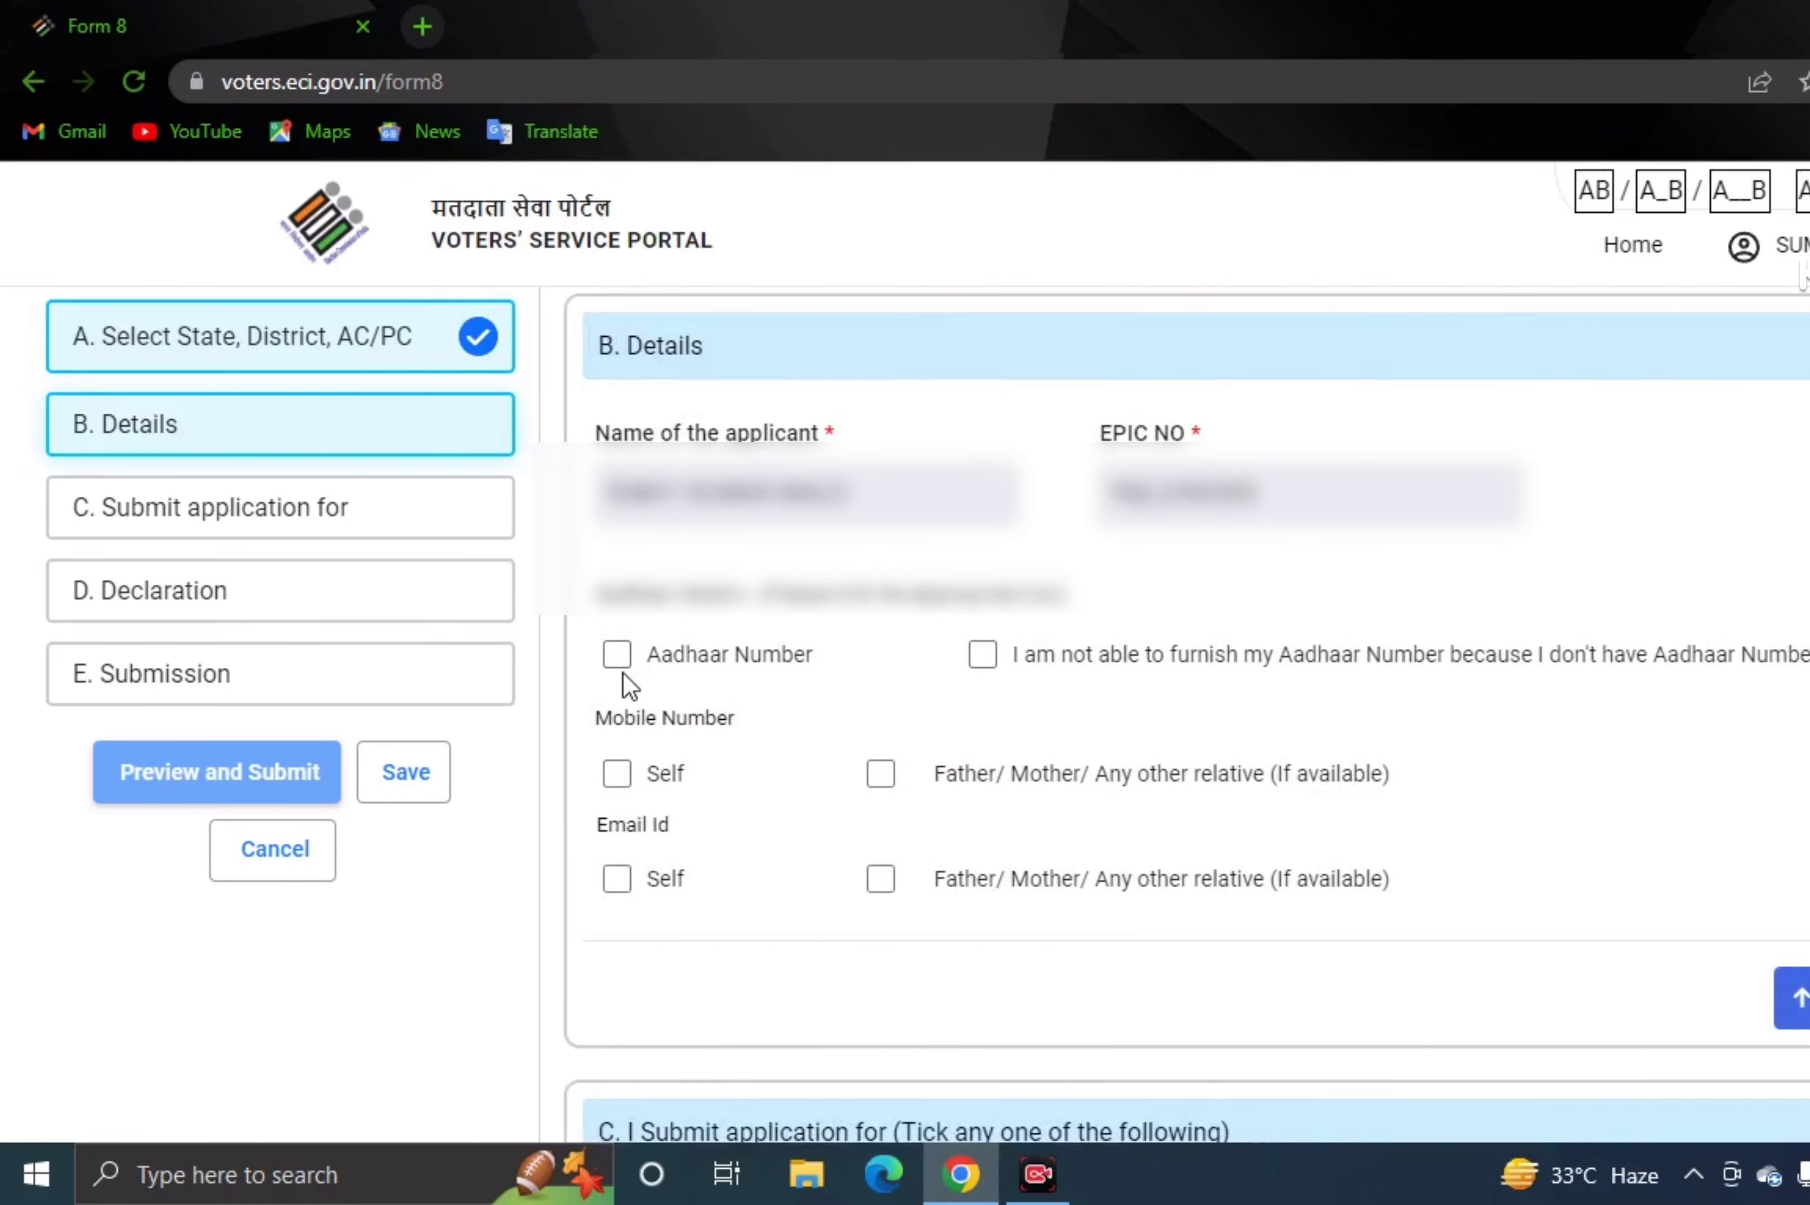
pyautogui.scroll(-2, 641, 794)
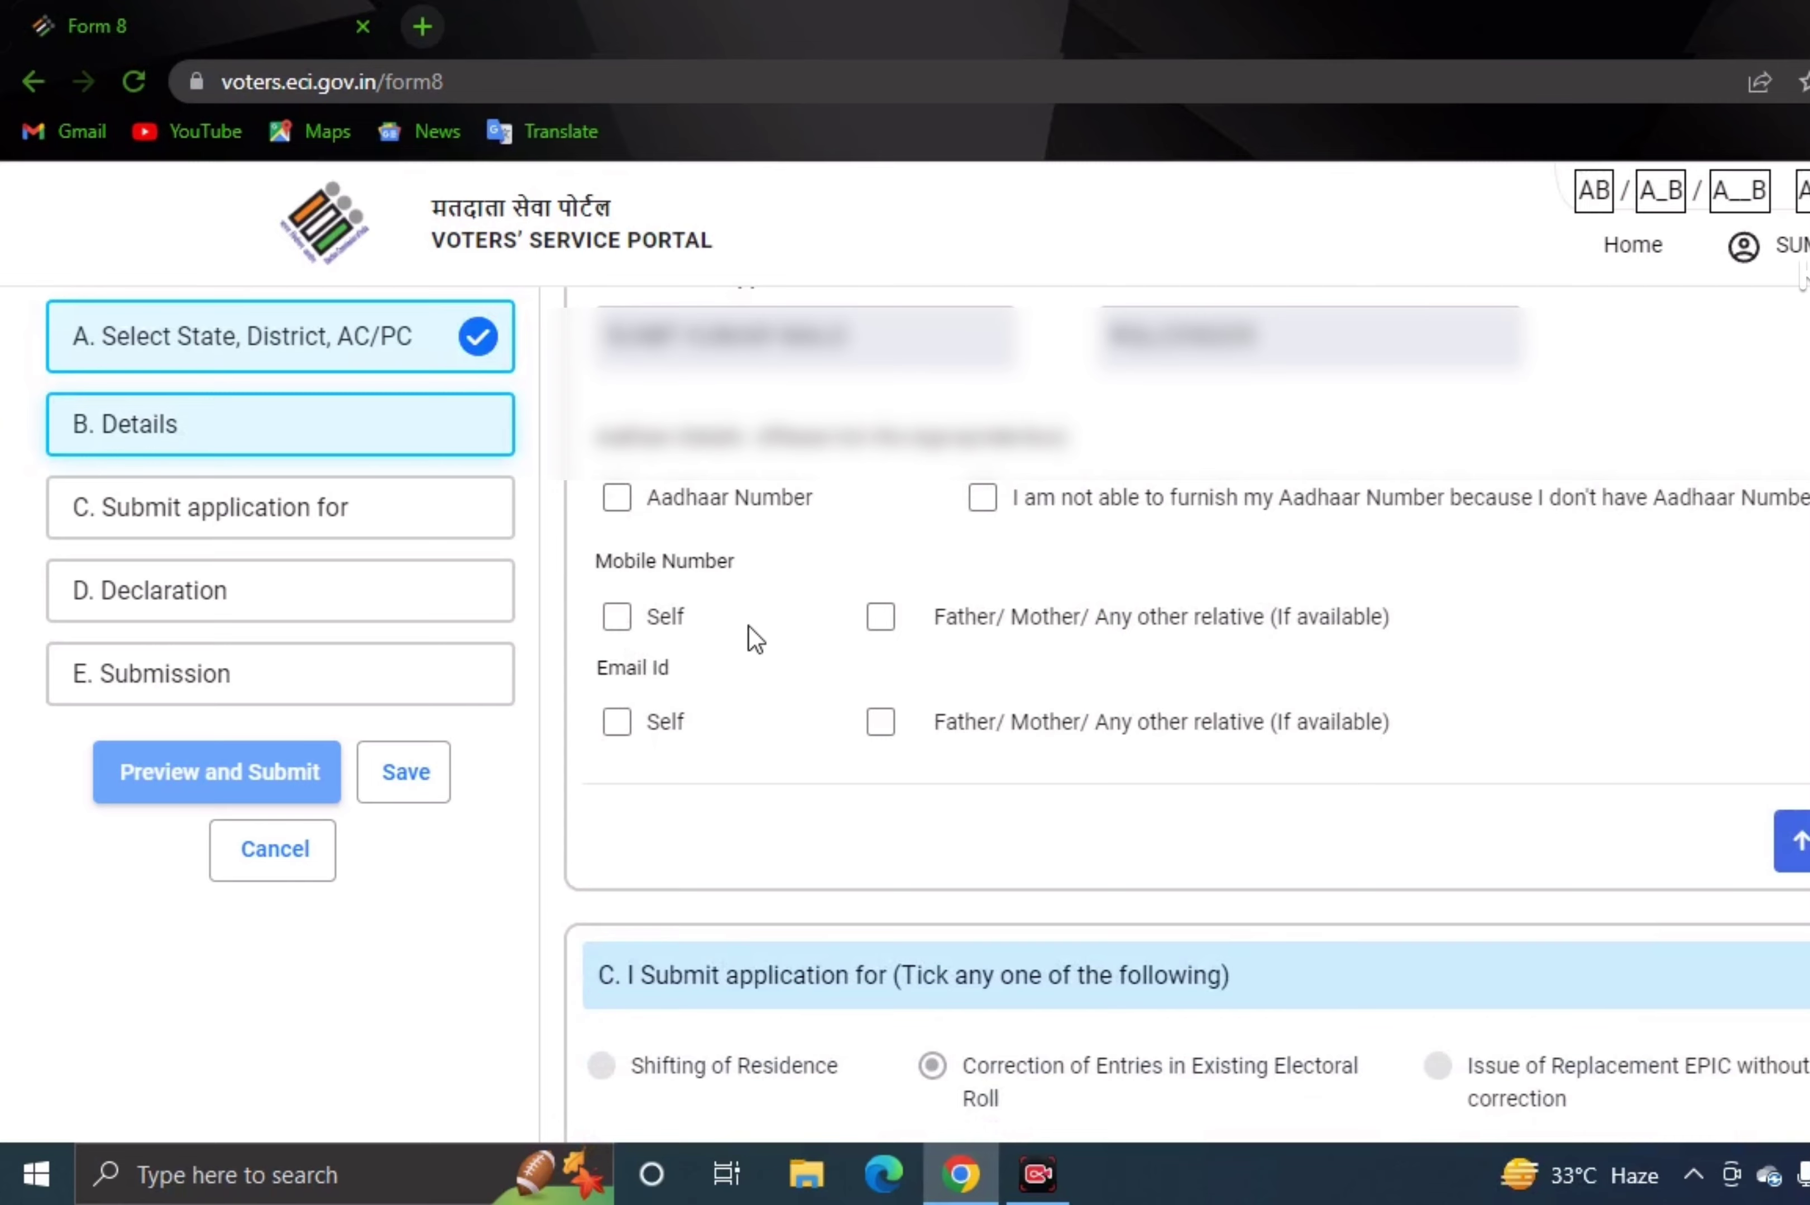
pyautogui.scroll(-2, 752, 636)
pyautogui.scroll(-8, 771, 661)
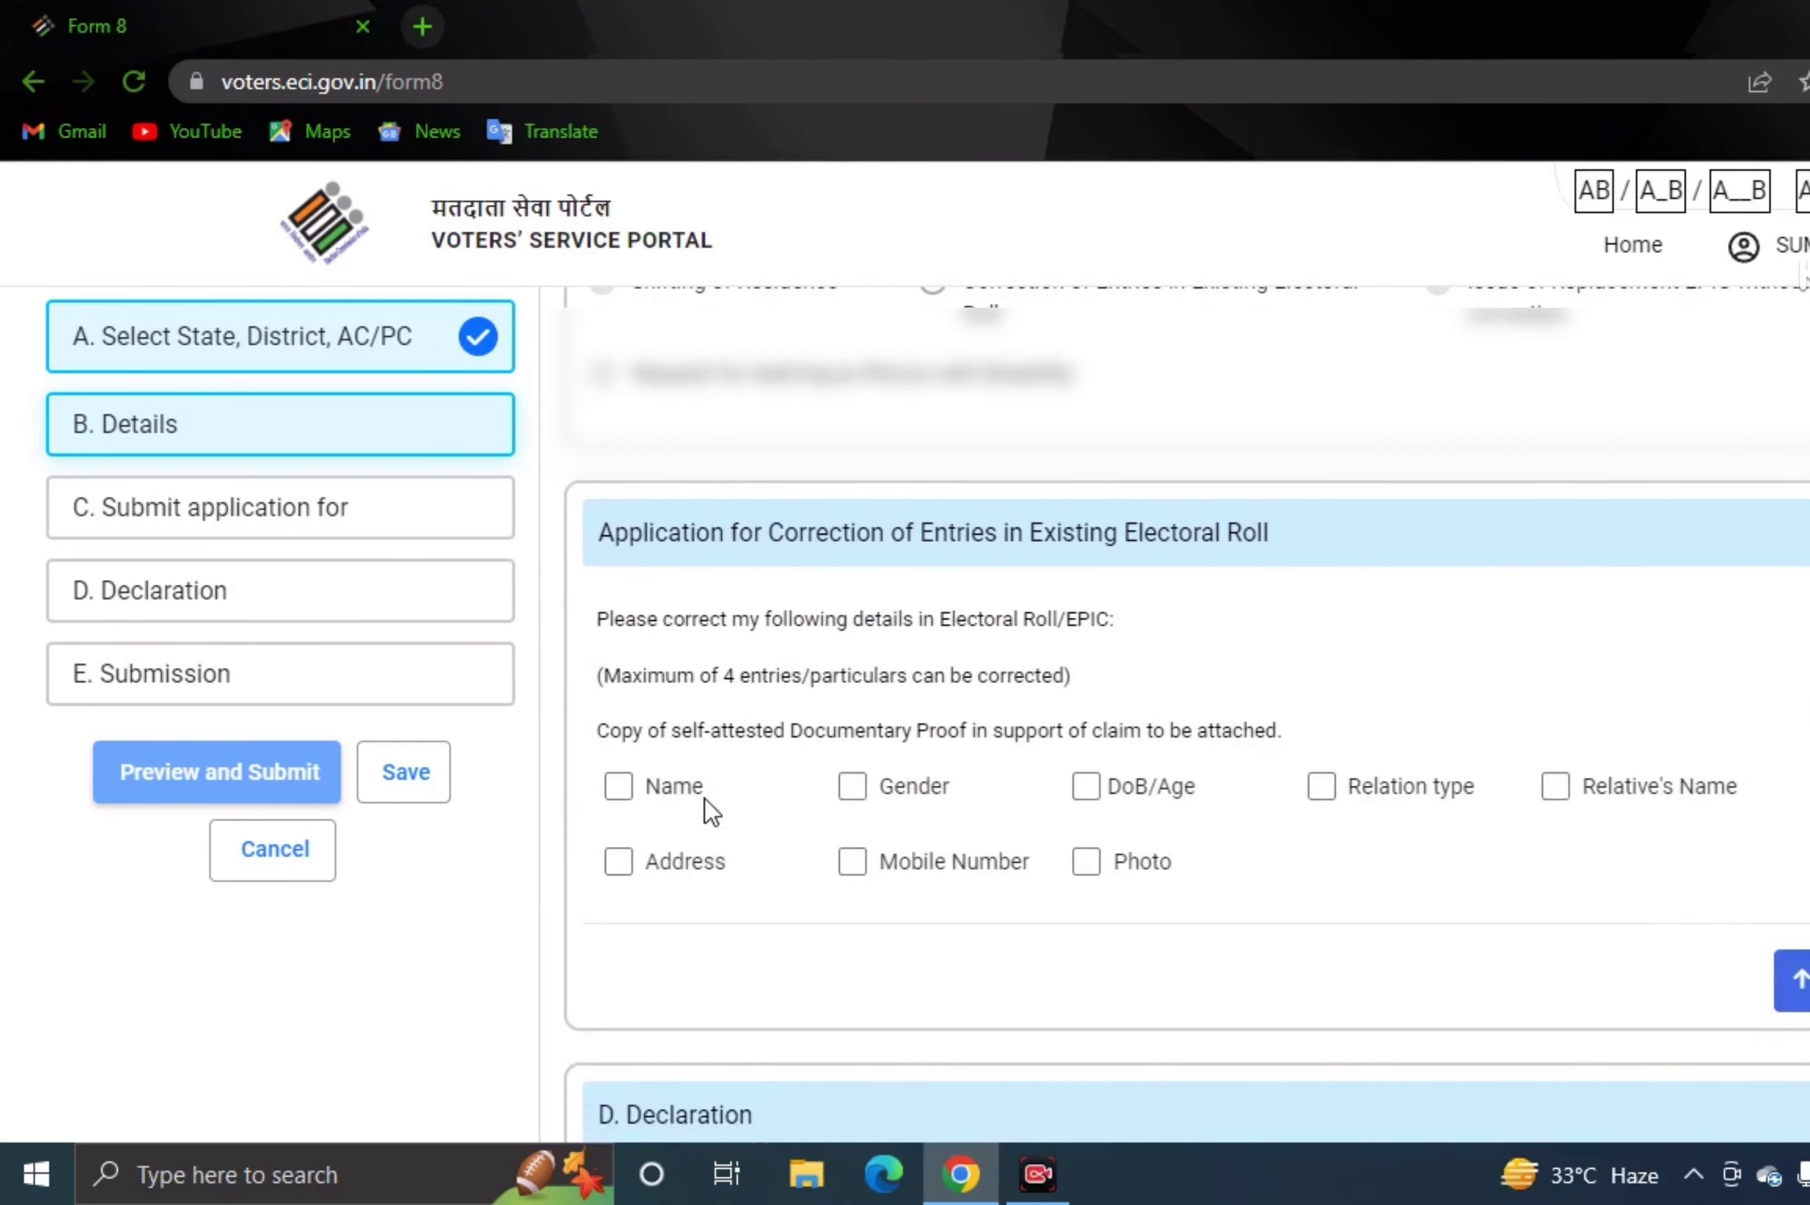
# Tick Name, Relative's Name and Photo as the entries to correct, toggling Relation type on and off in between.
pyautogui.click(620, 786)
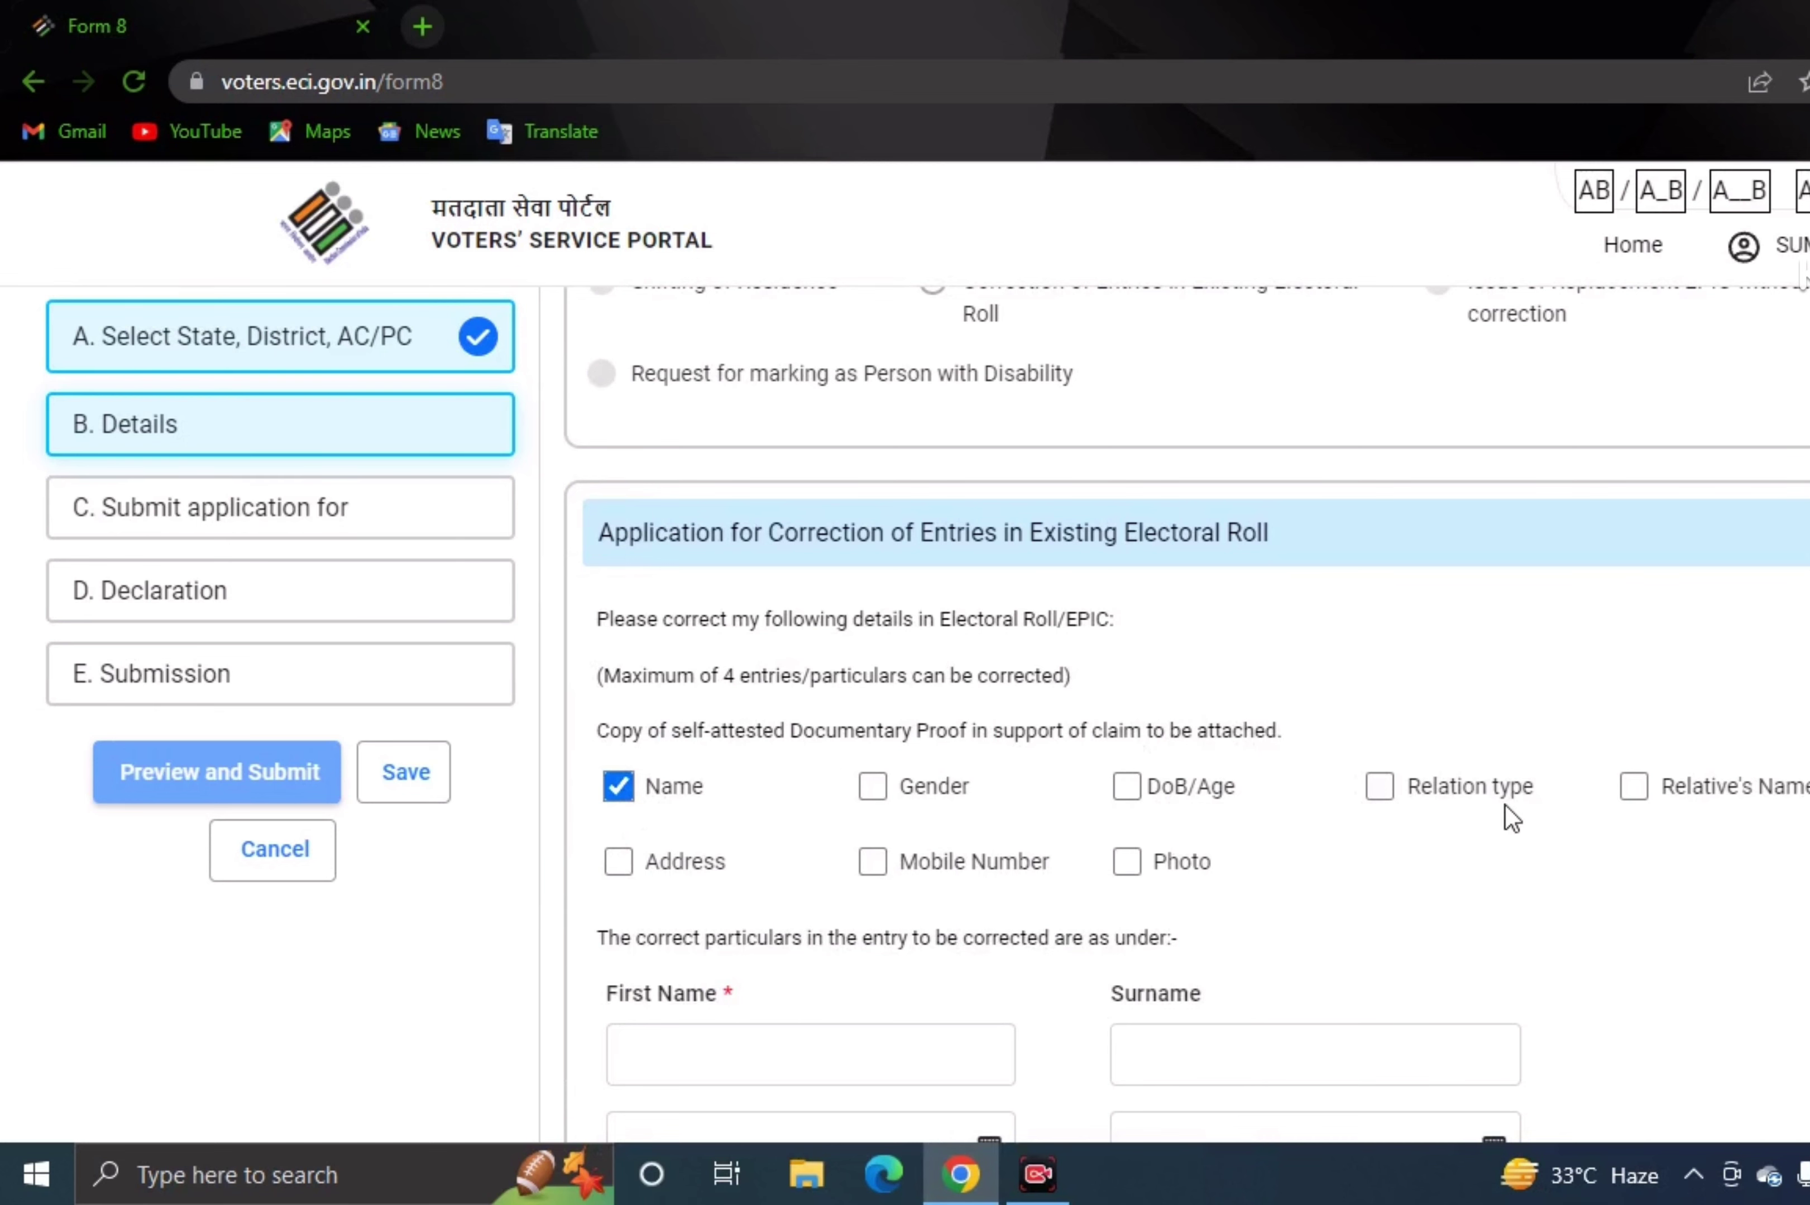
pyautogui.click(1384, 789)
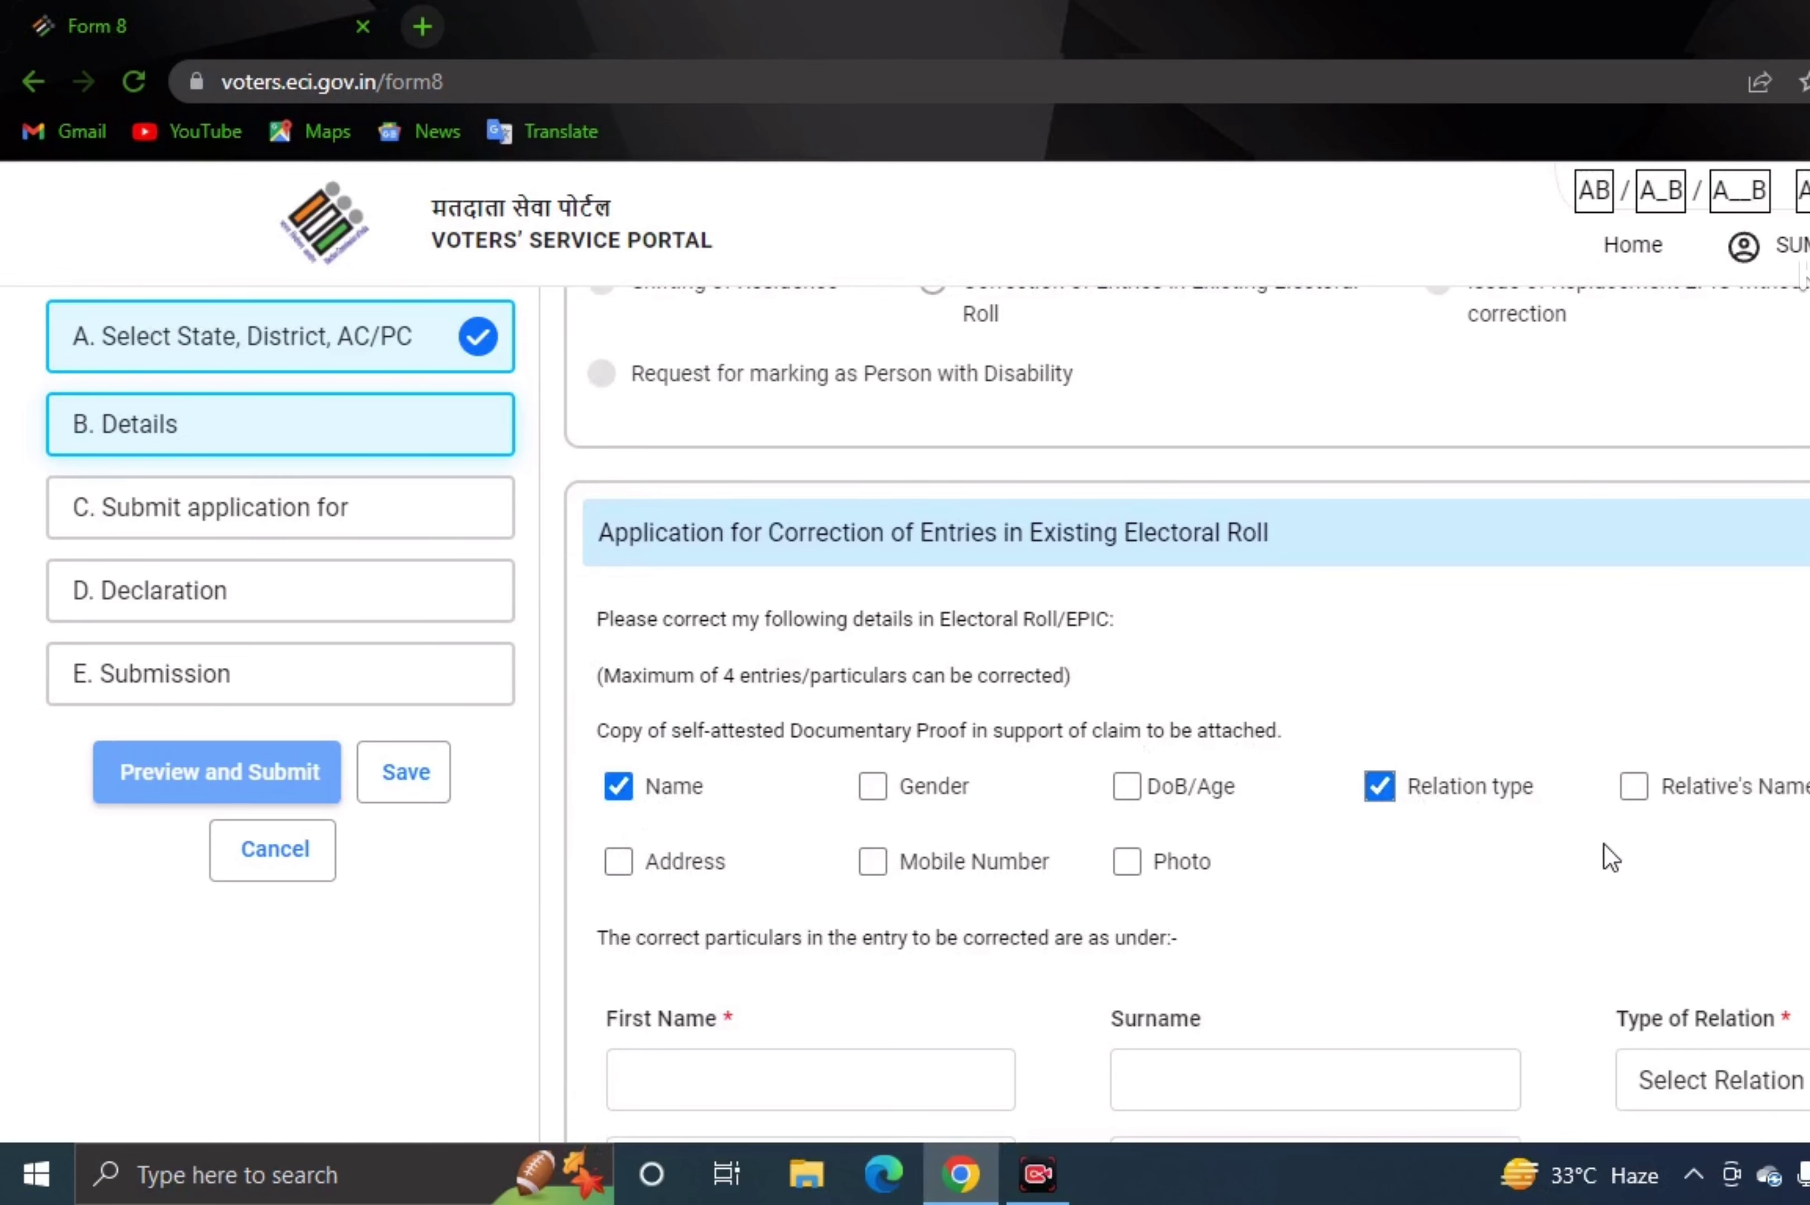
pyautogui.click(1634, 787)
pyautogui.scroll(-4, 1132, 554)
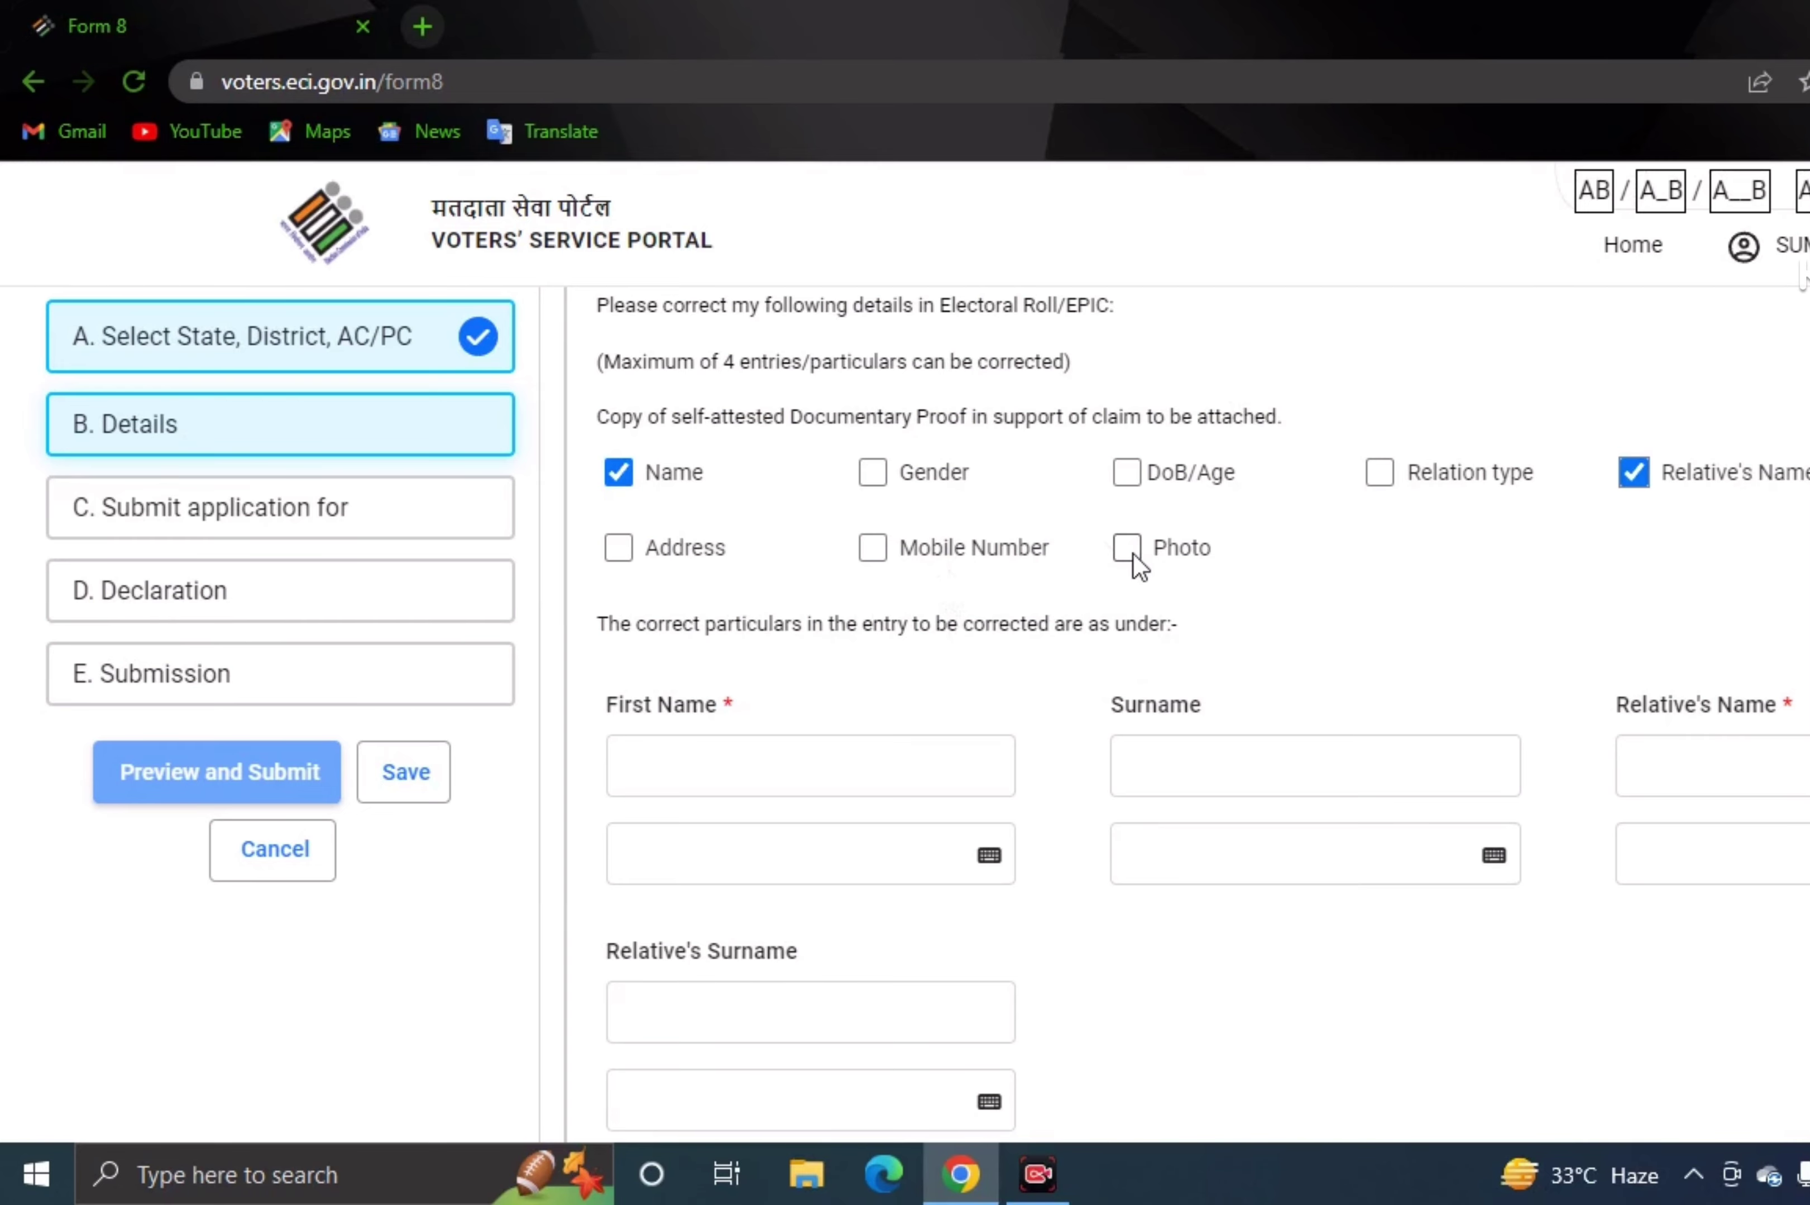
pyautogui.click(1129, 549)
# Set the supporting document type to Any Other Document for both Name and Relation Name.
pyautogui.scroll(-6, 1172, 736)
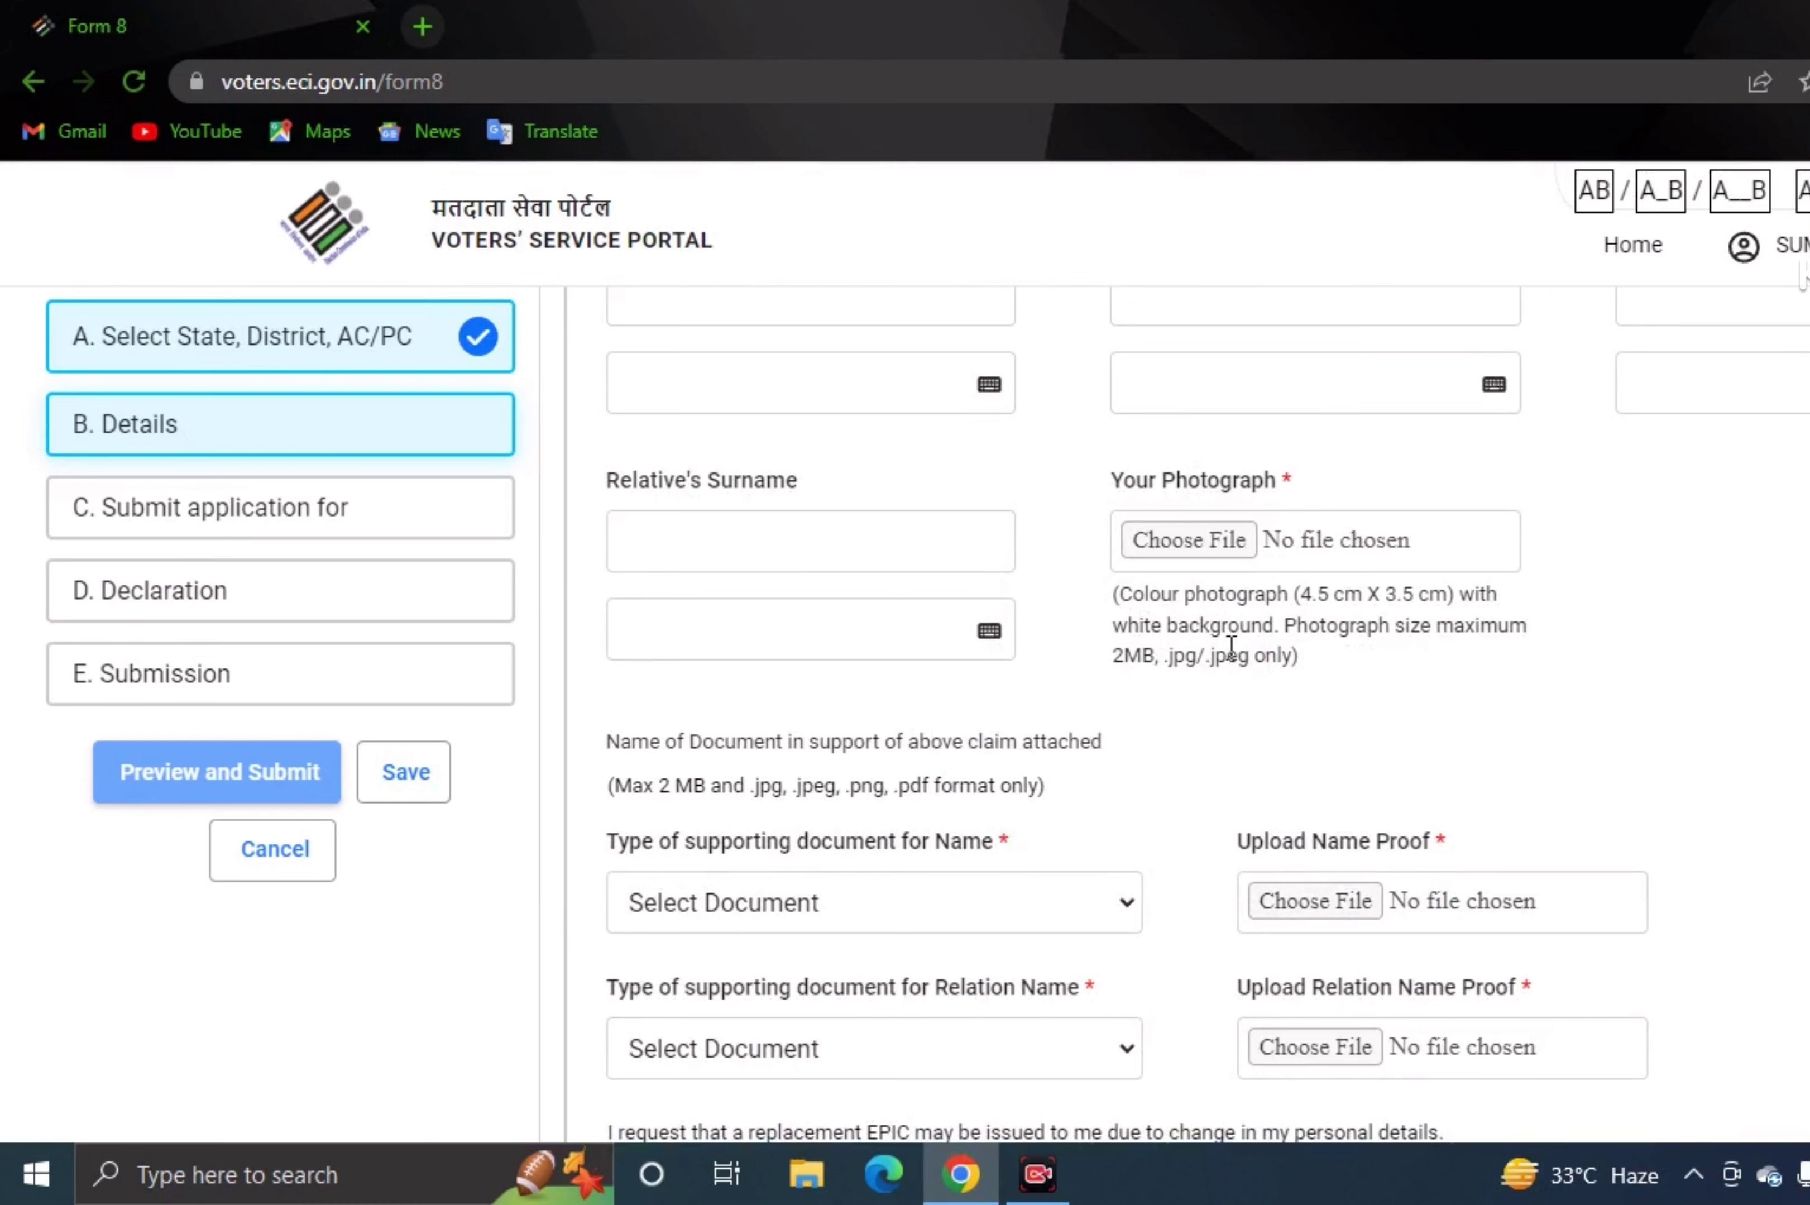
pyautogui.scroll(-2, 859, 835)
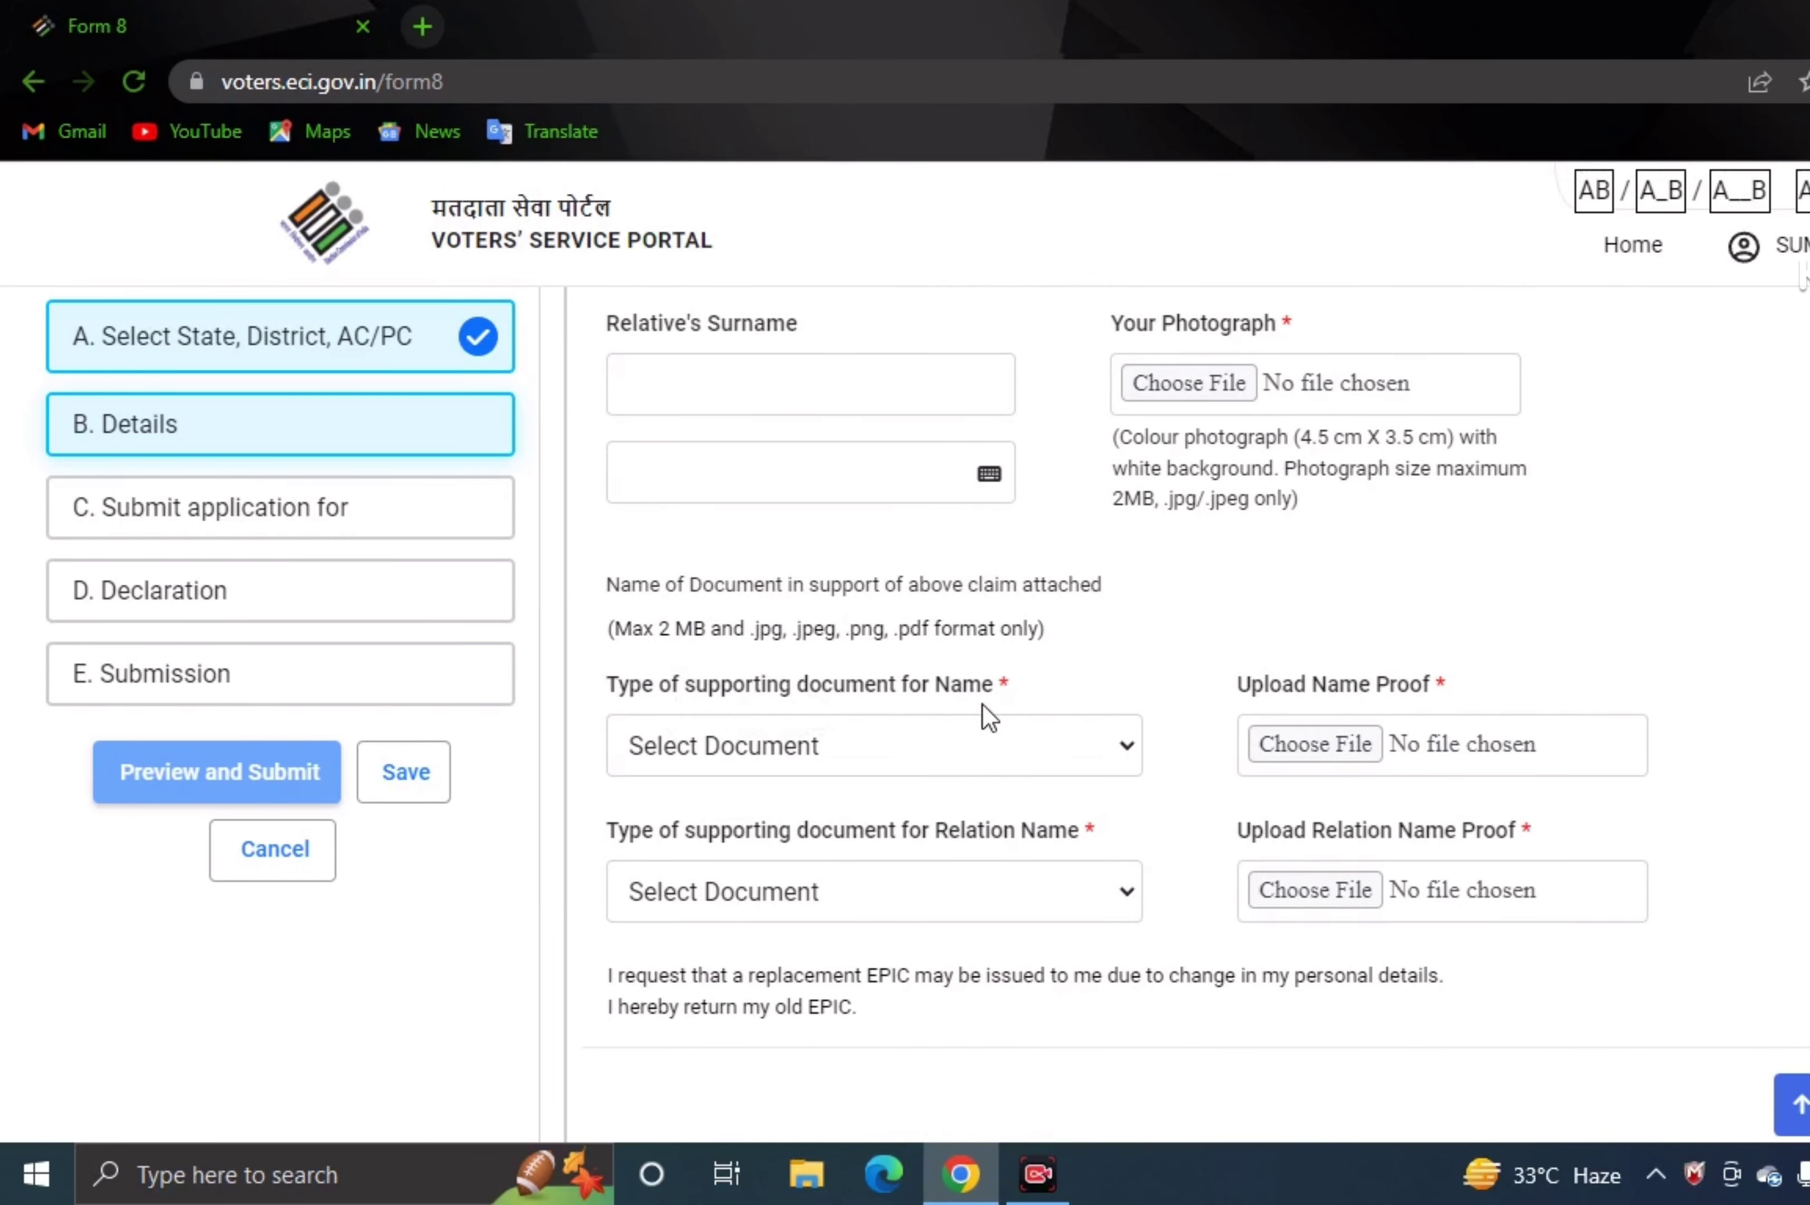
pyautogui.click(1124, 748)
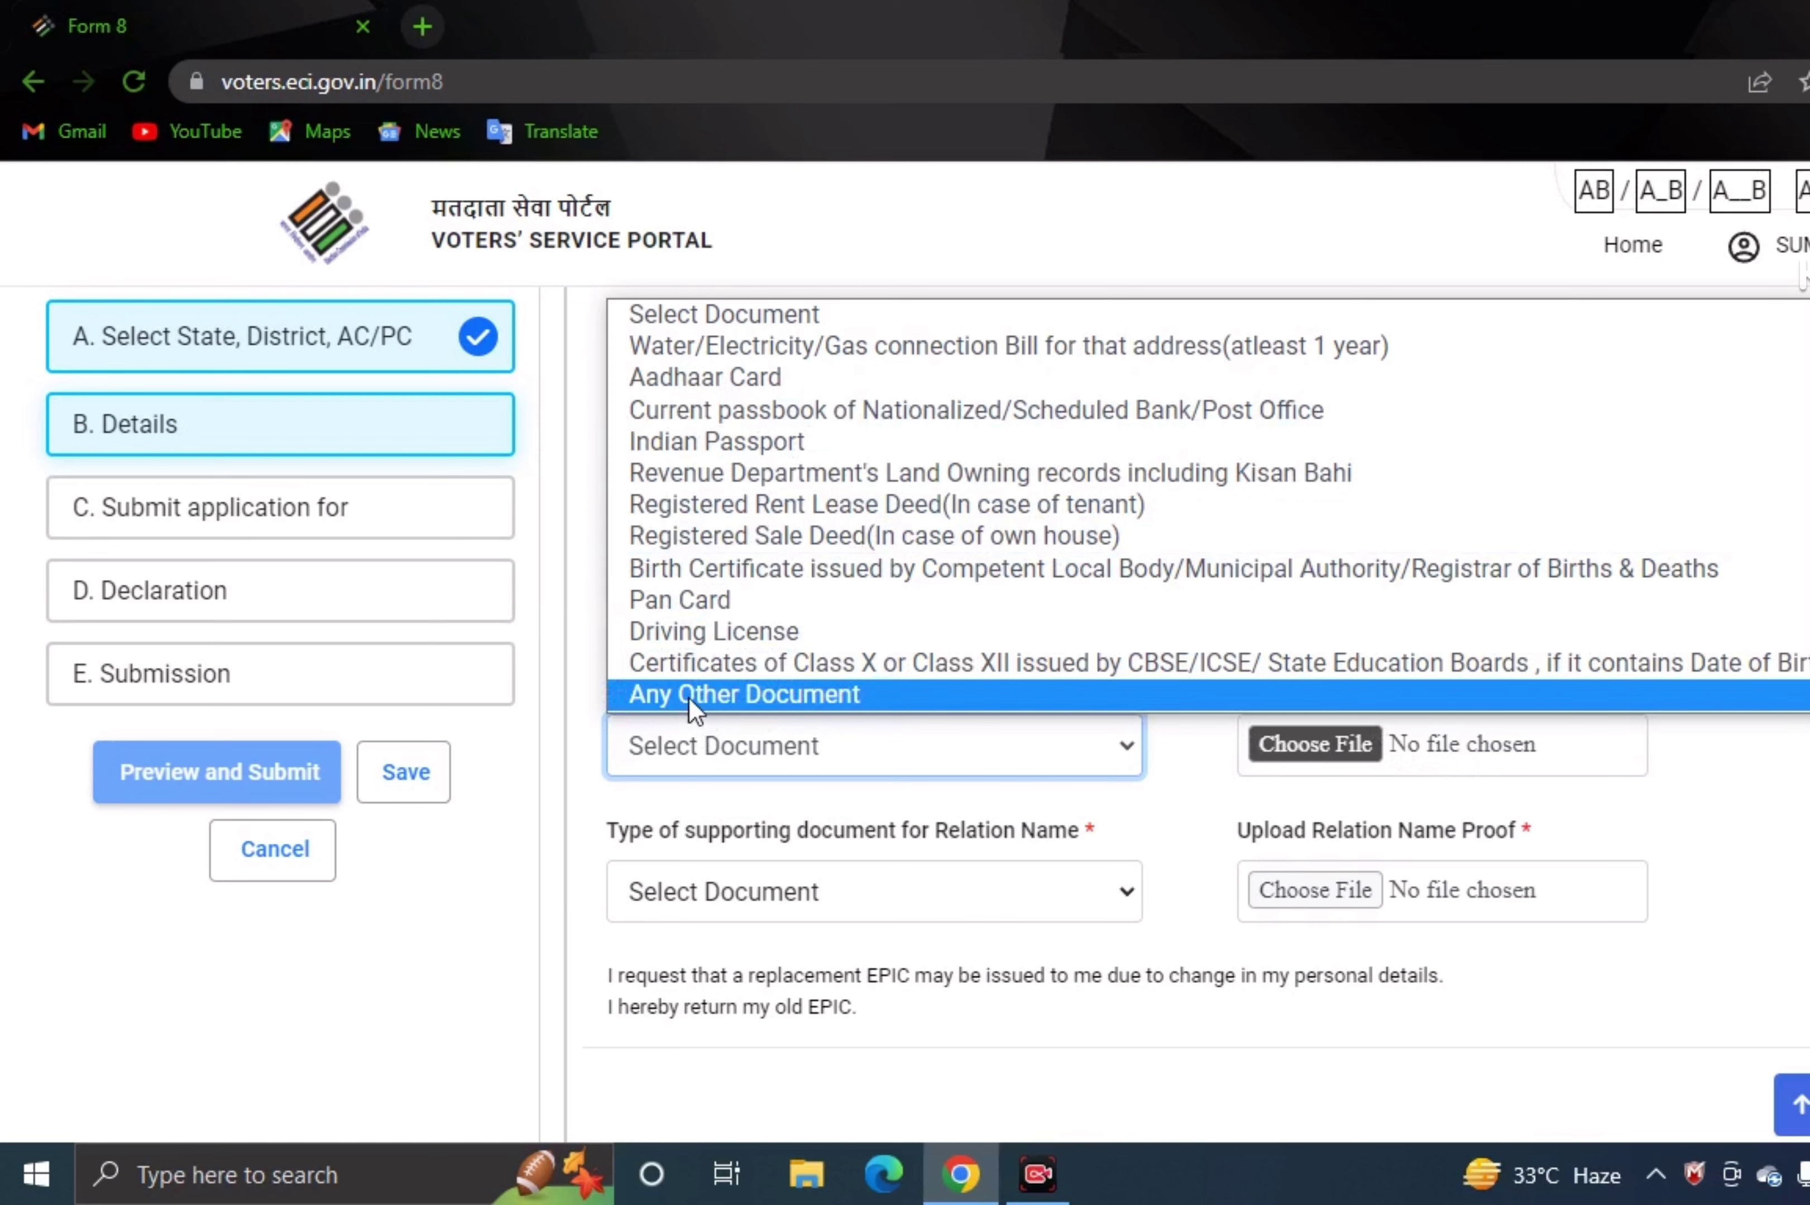
pyautogui.click(851, 699)
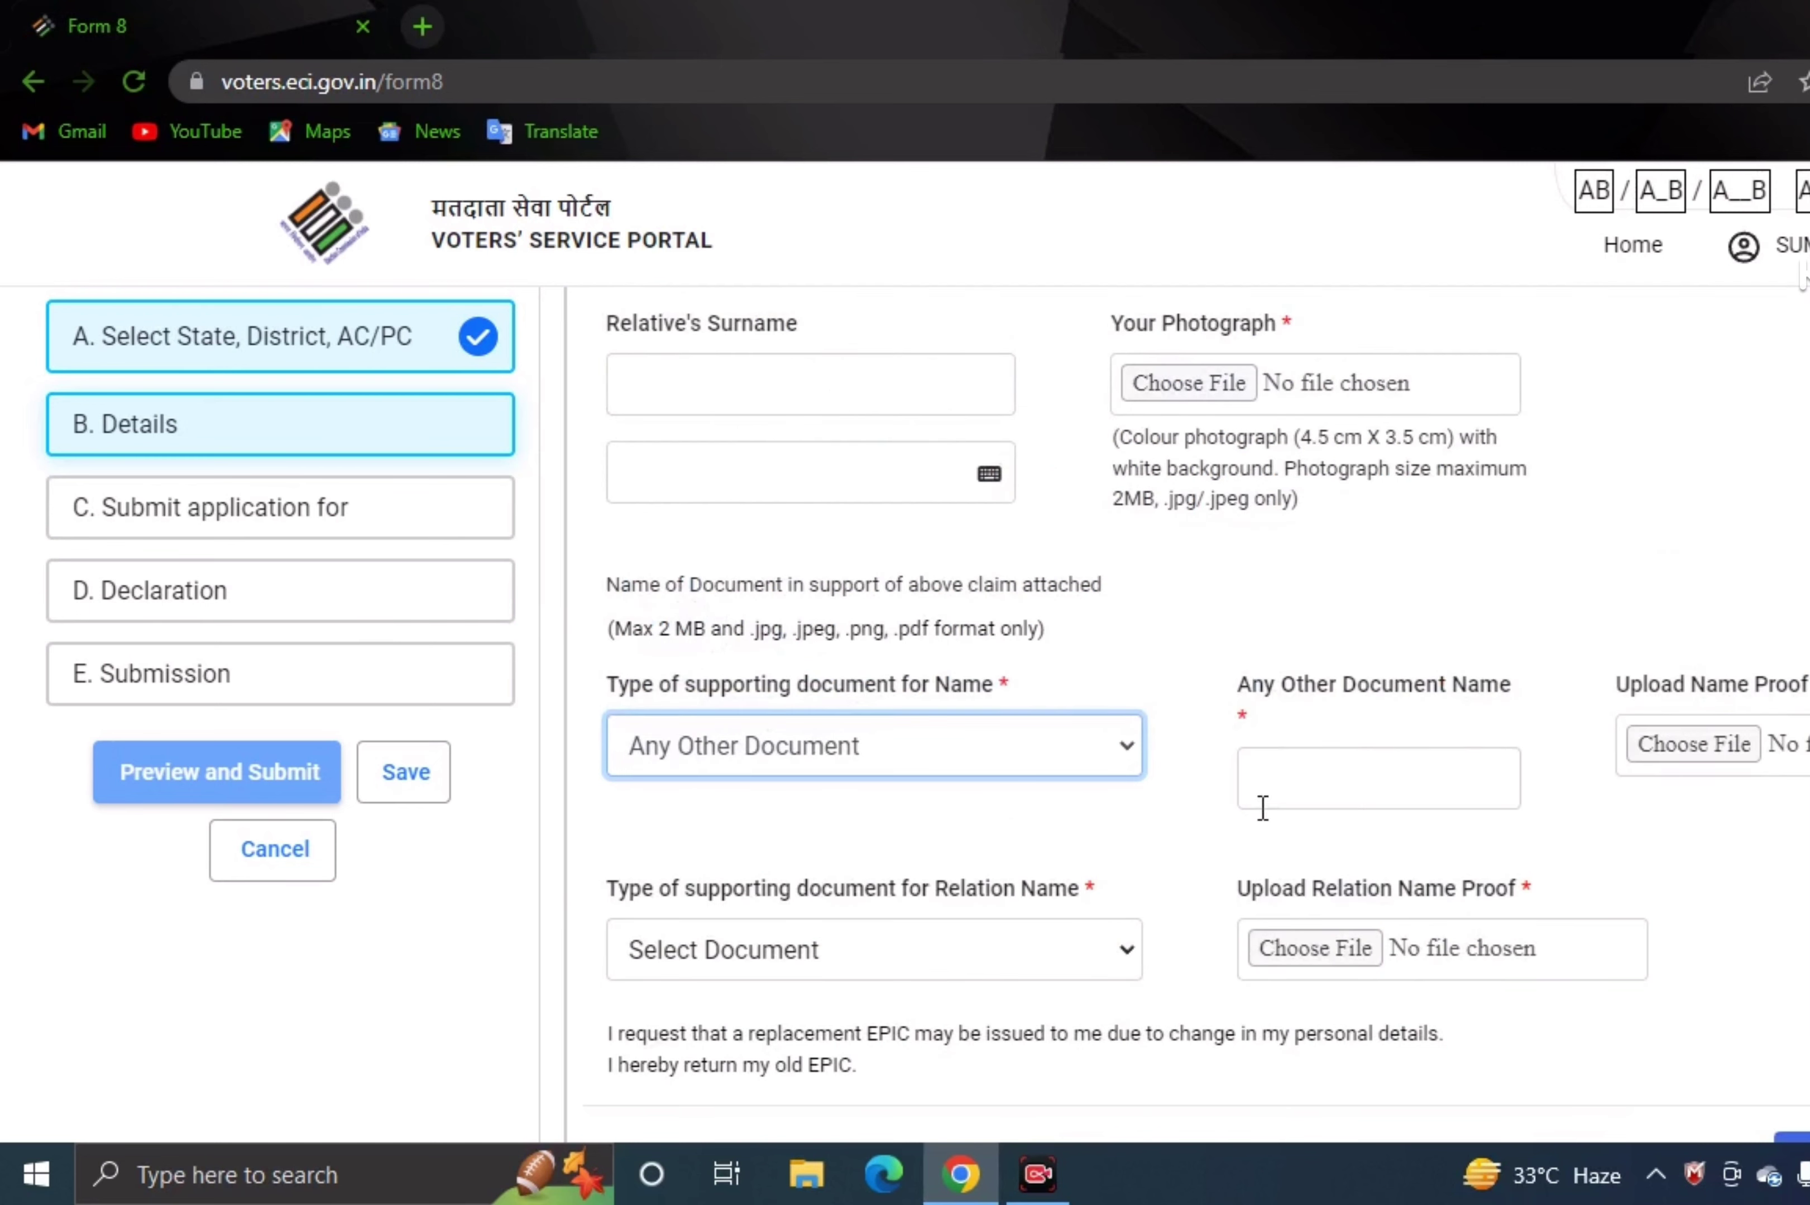
pyautogui.click(1262, 778)
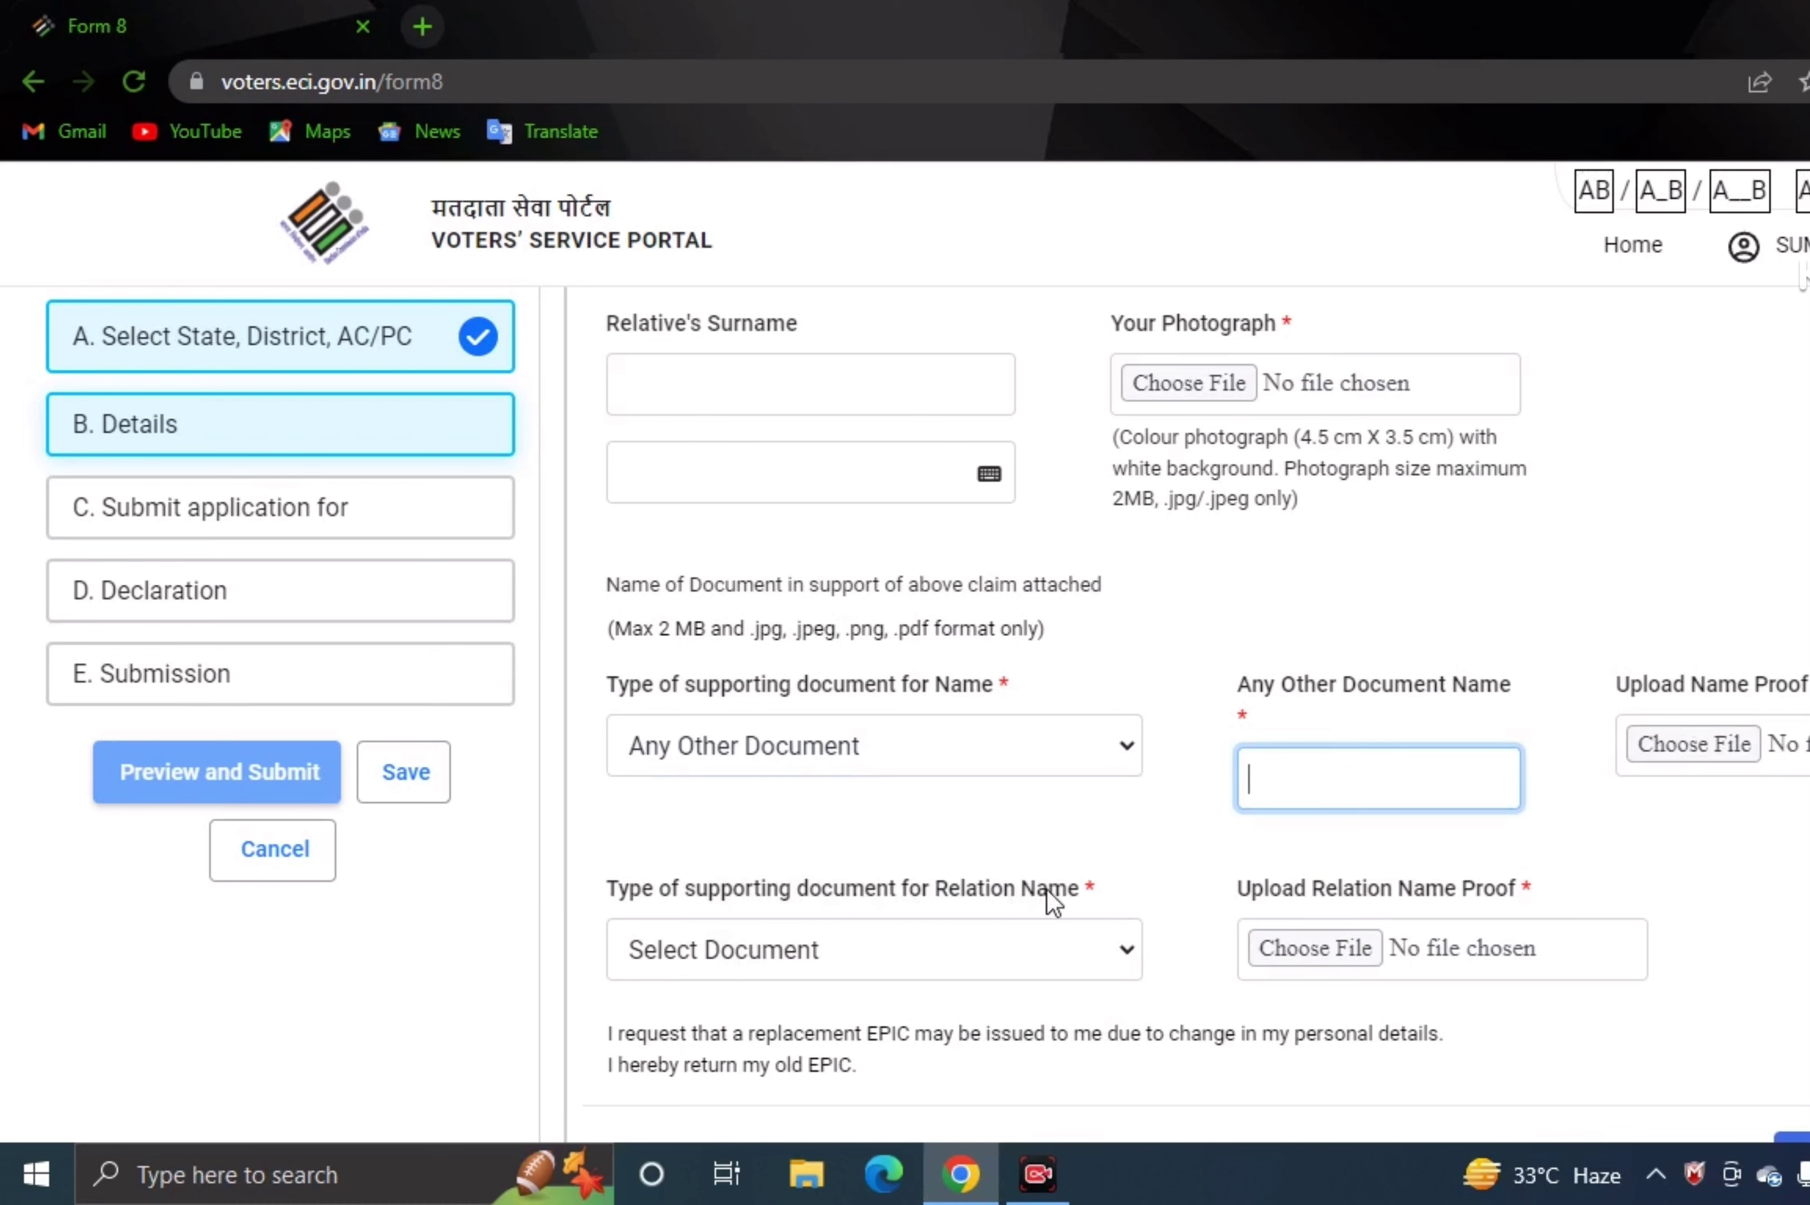
pyautogui.click(1011, 953)
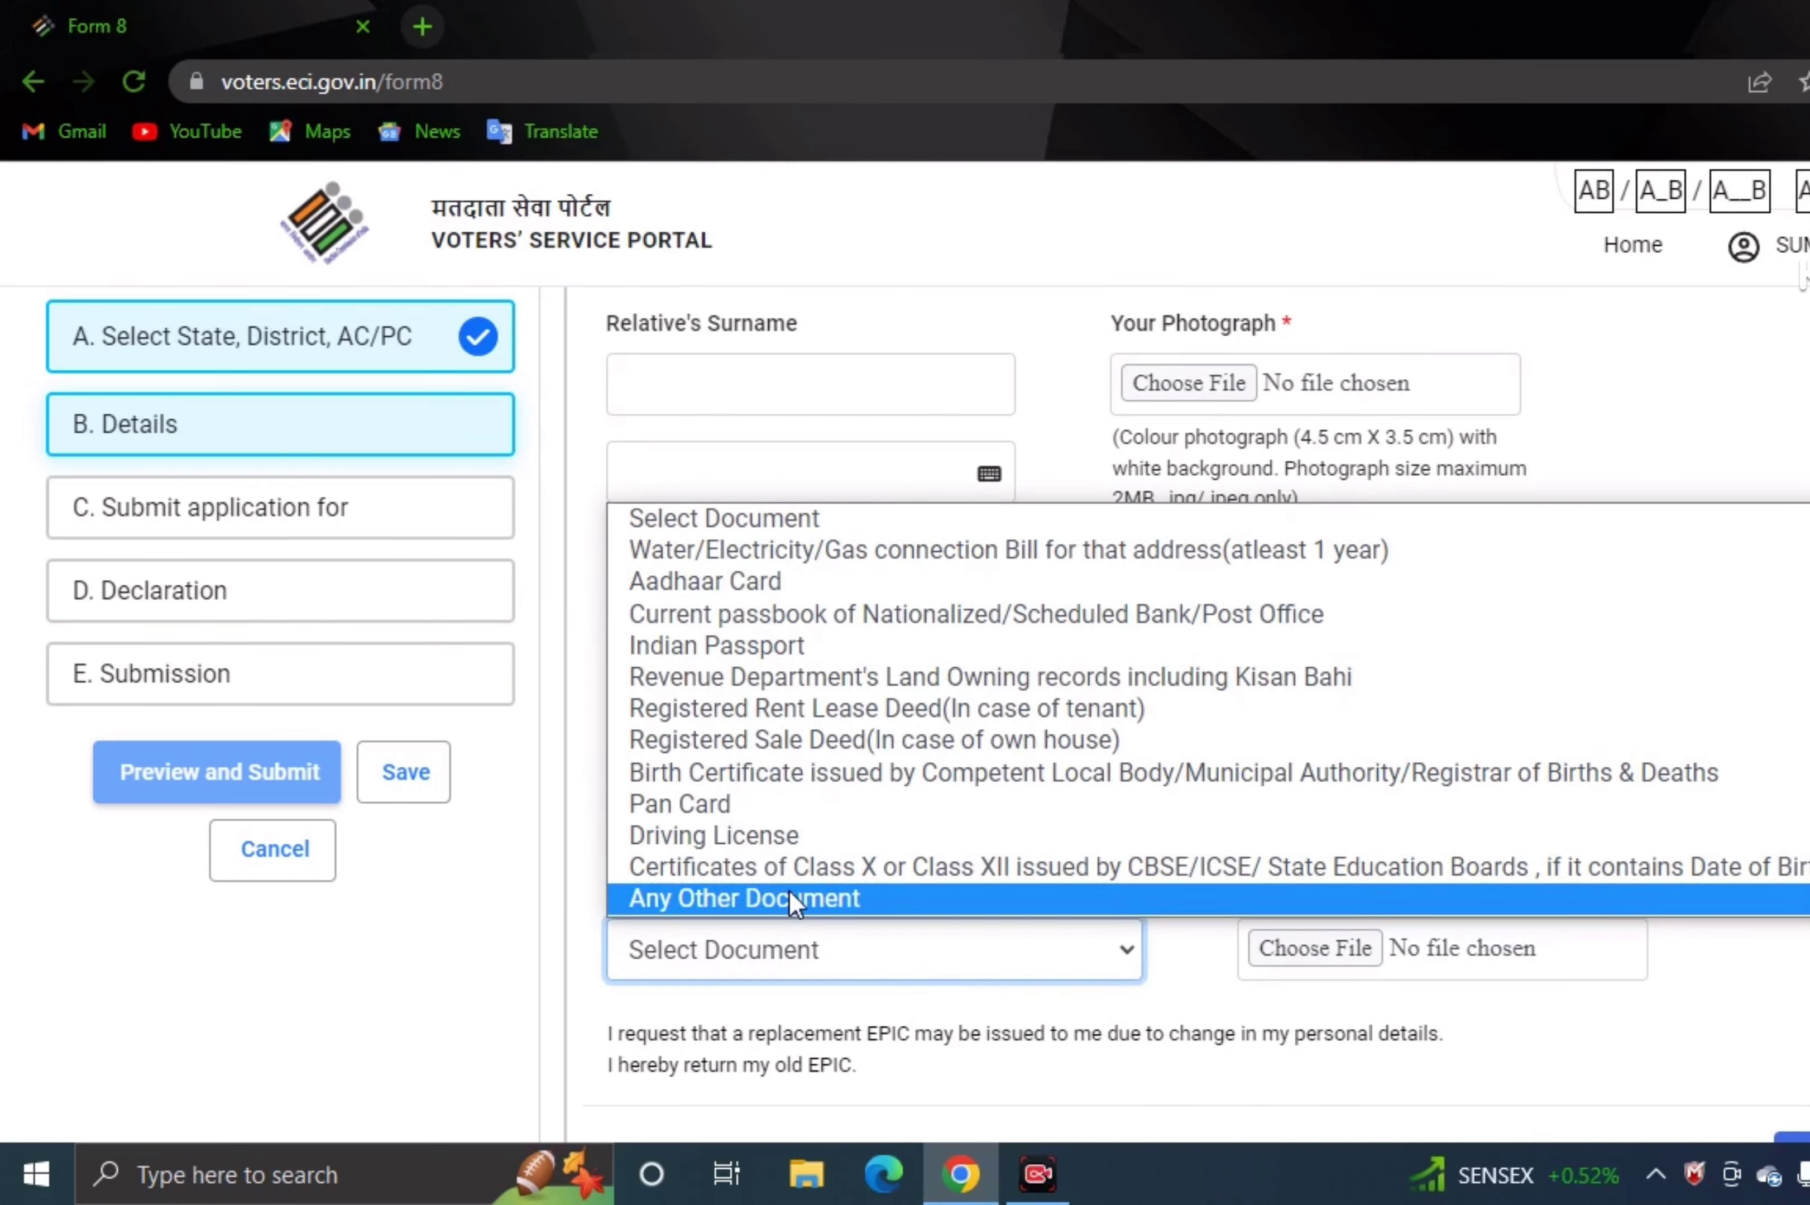
pyautogui.click(787, 898)
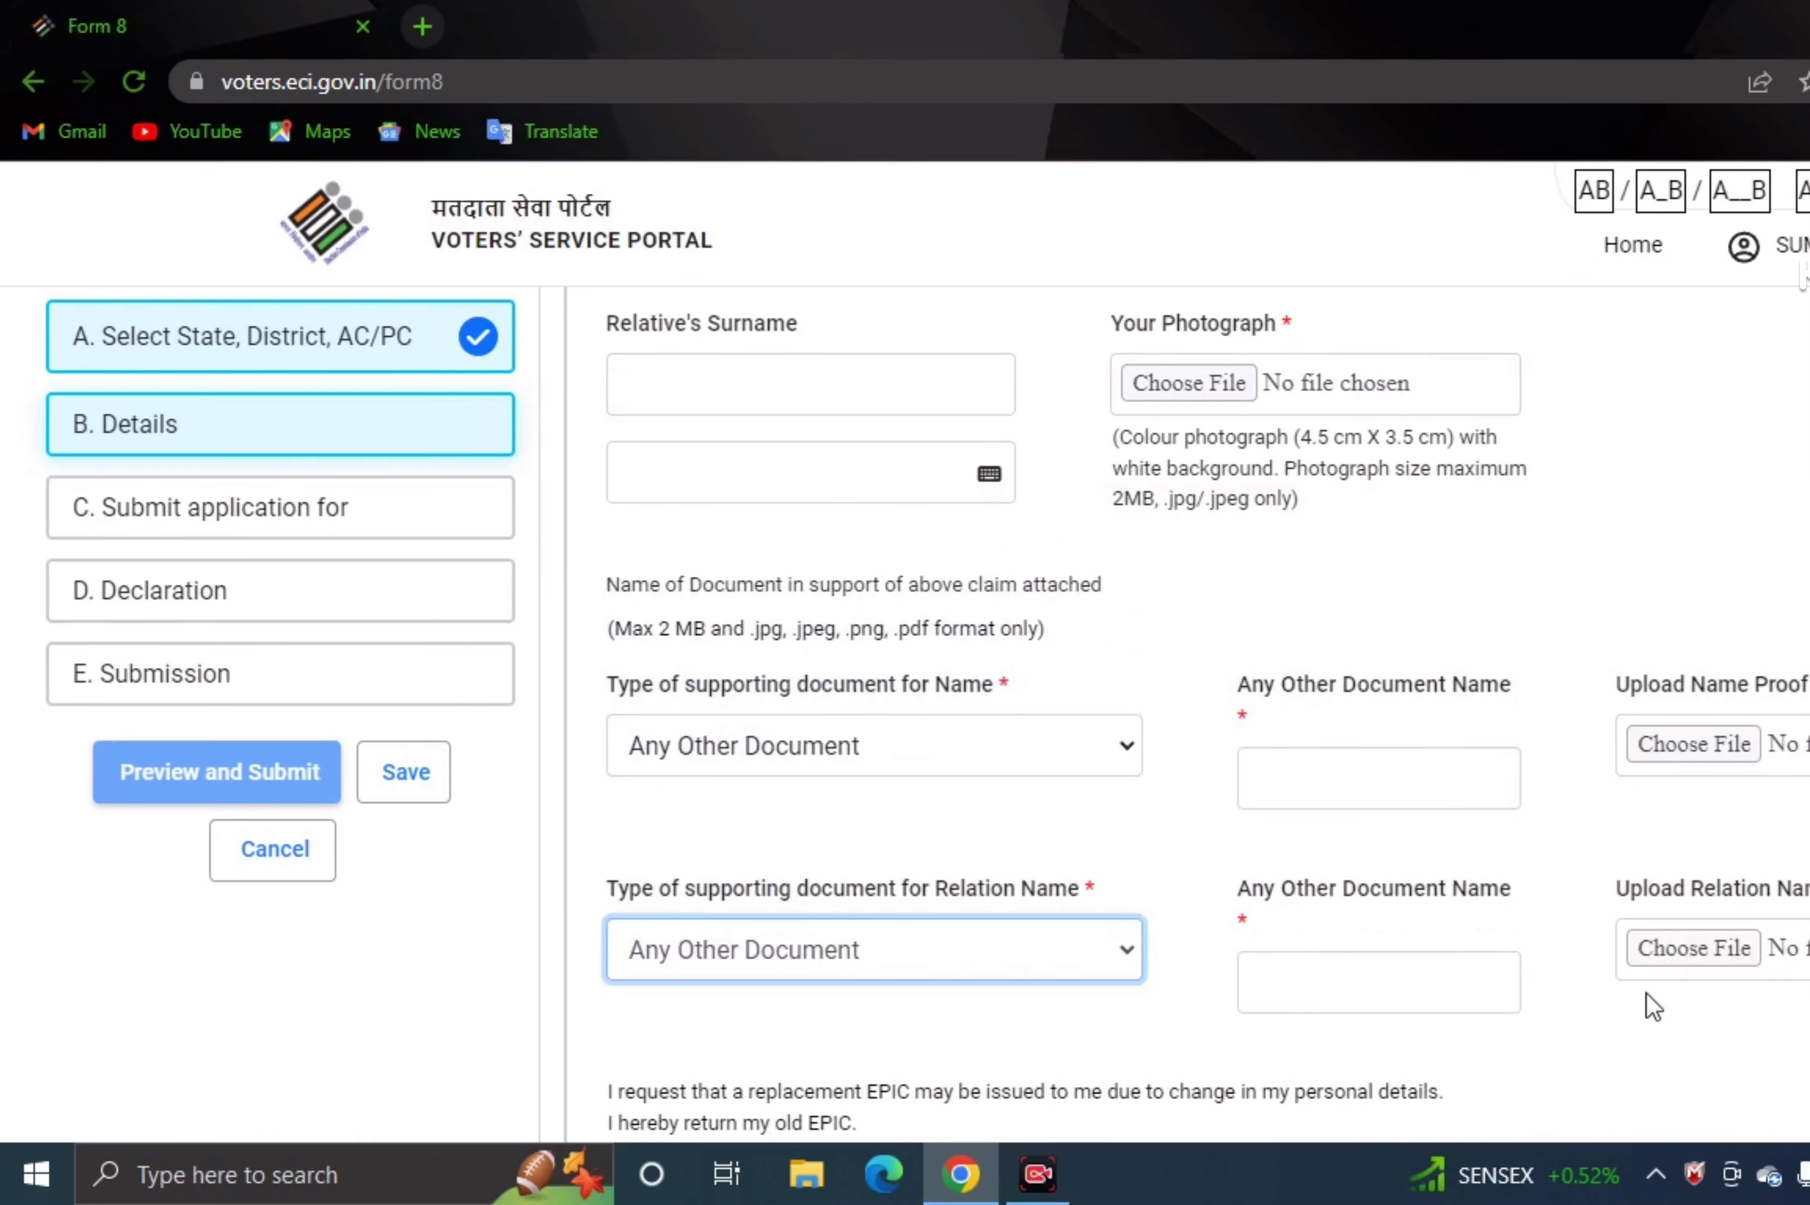
# Review the Declaration and Submission sections of the correction form and return to the portal's home page.
pyautogui.scroll(-8, 1722, 932)
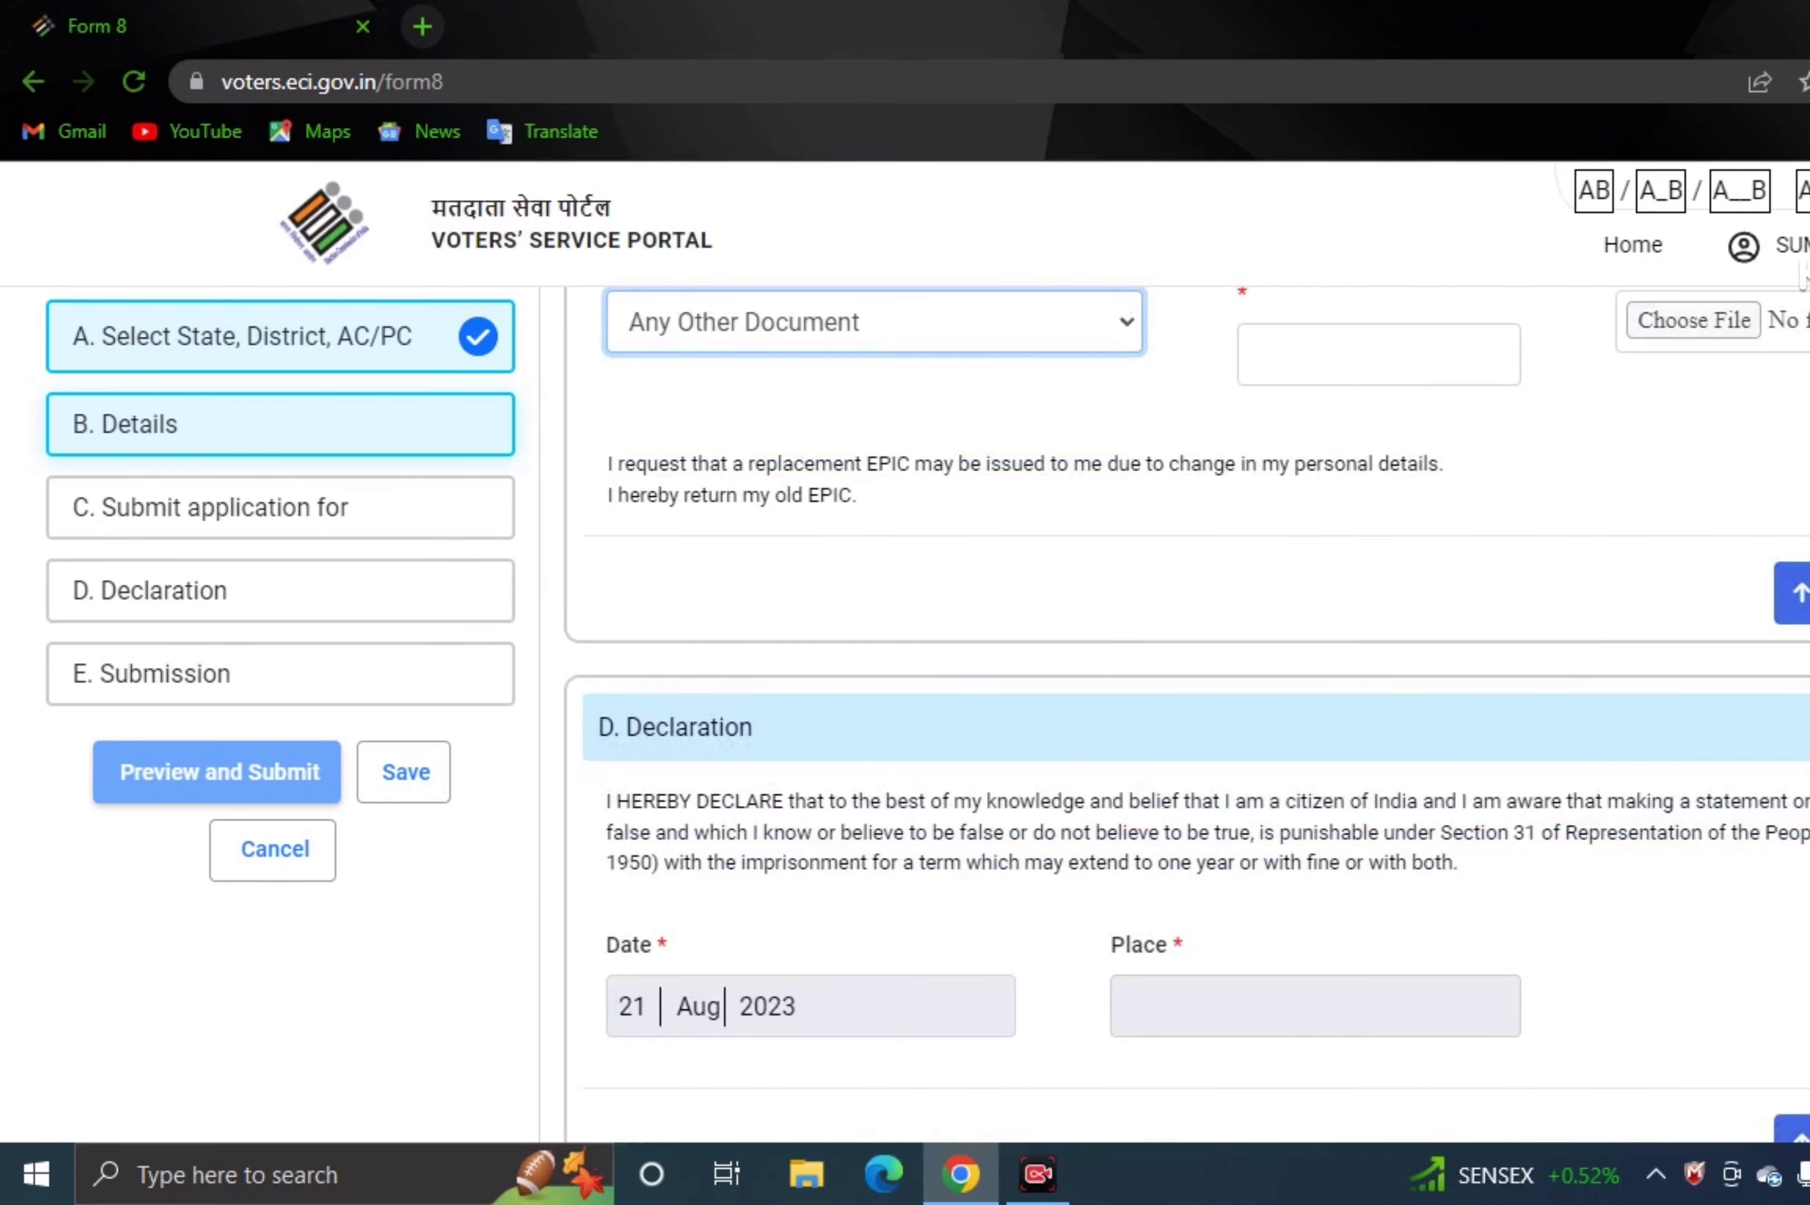
pyautogui.scroll(-2, 1138, 826)
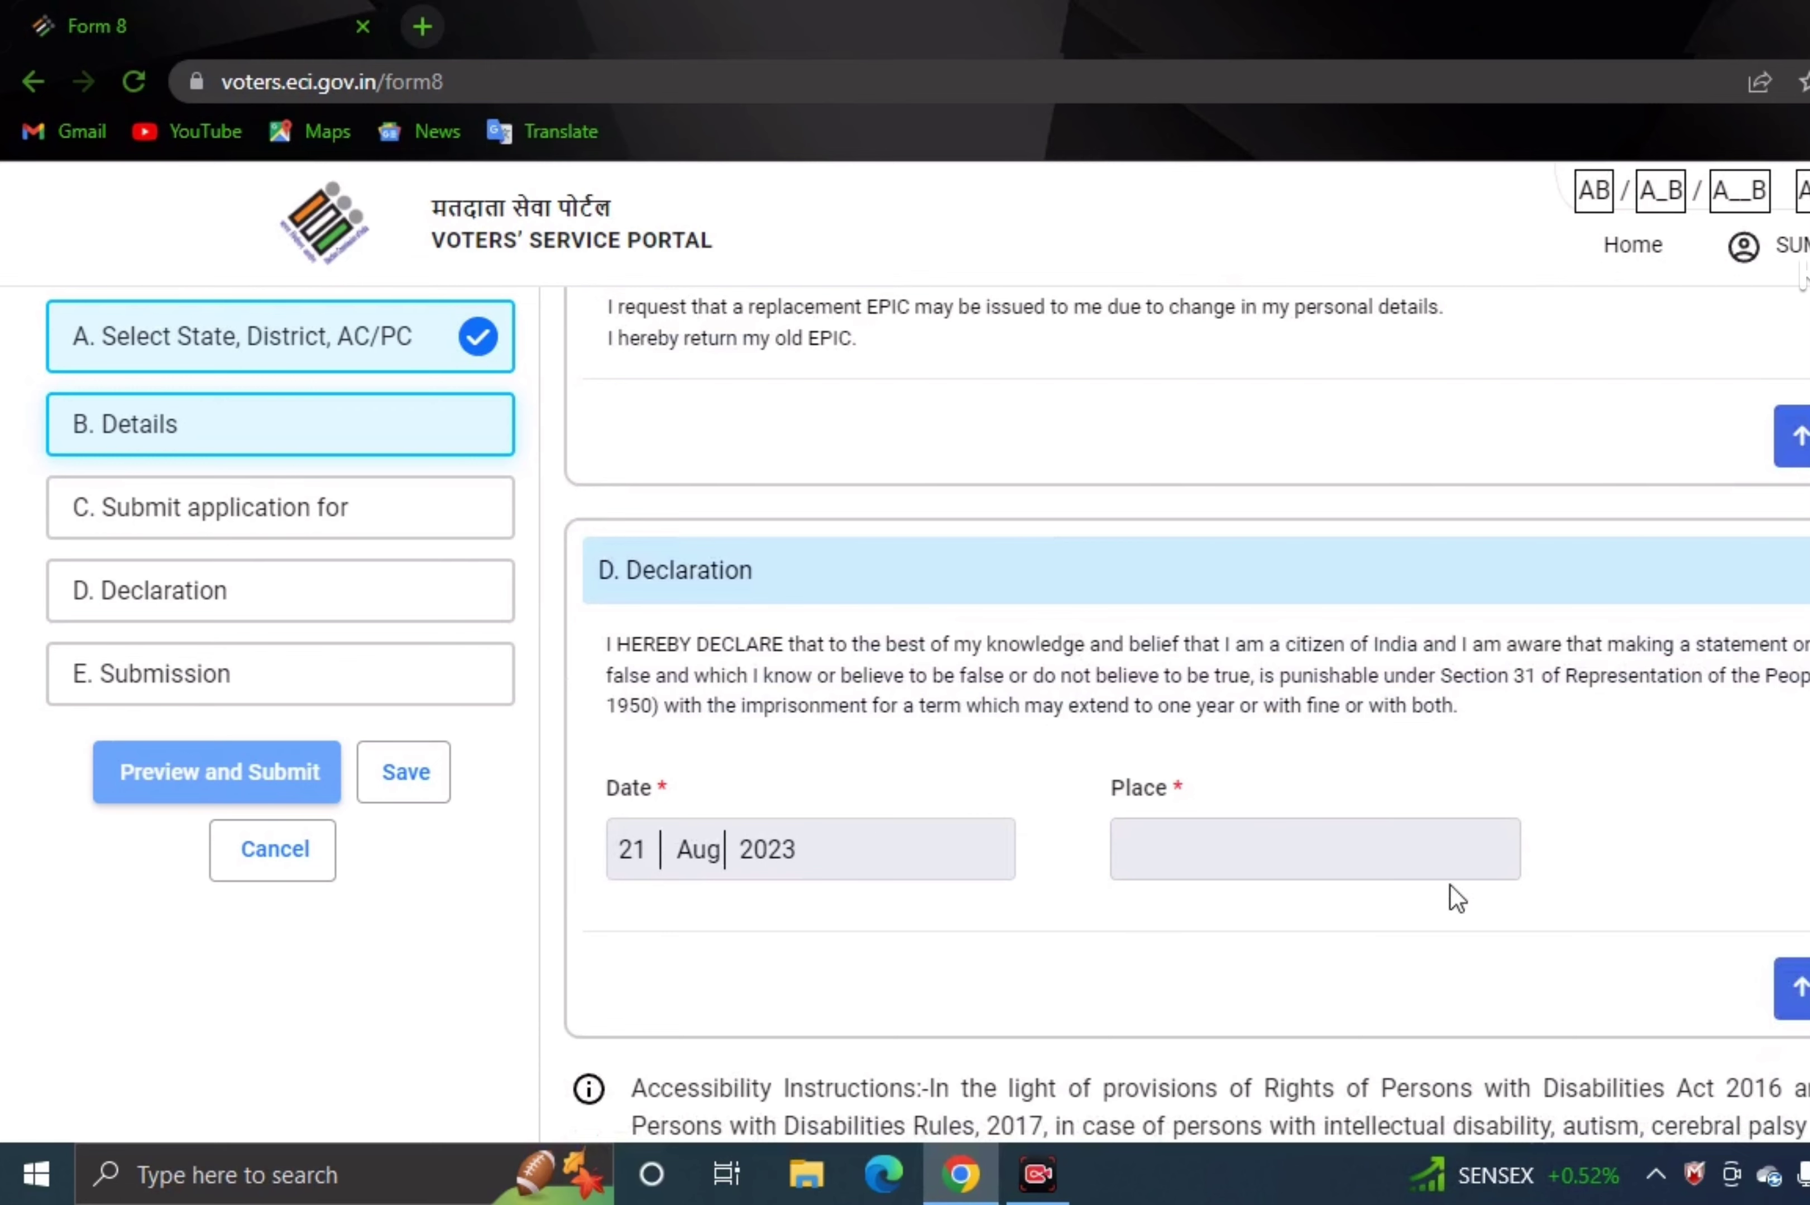
pyautogui.scroll(-7, 1455, 894)
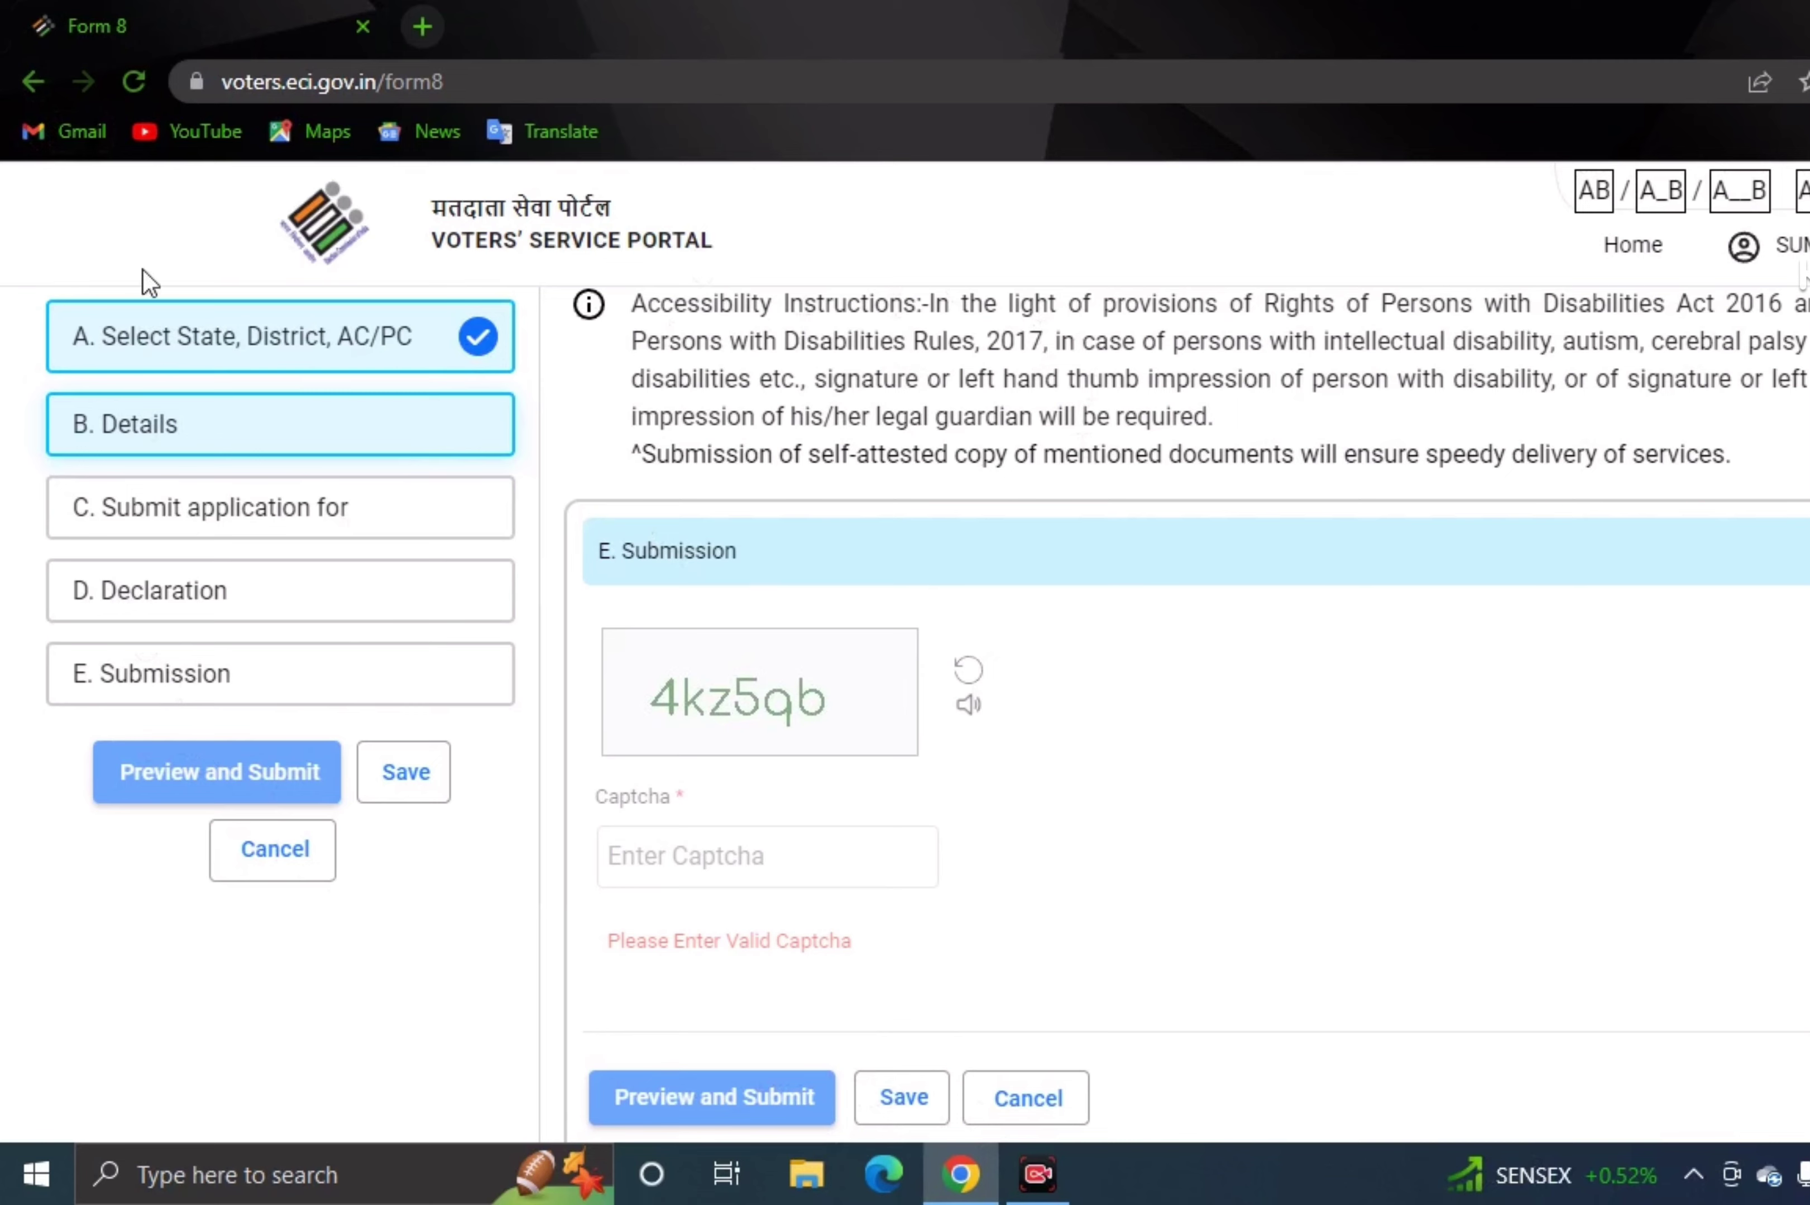
pyautogui.click(27, 82)
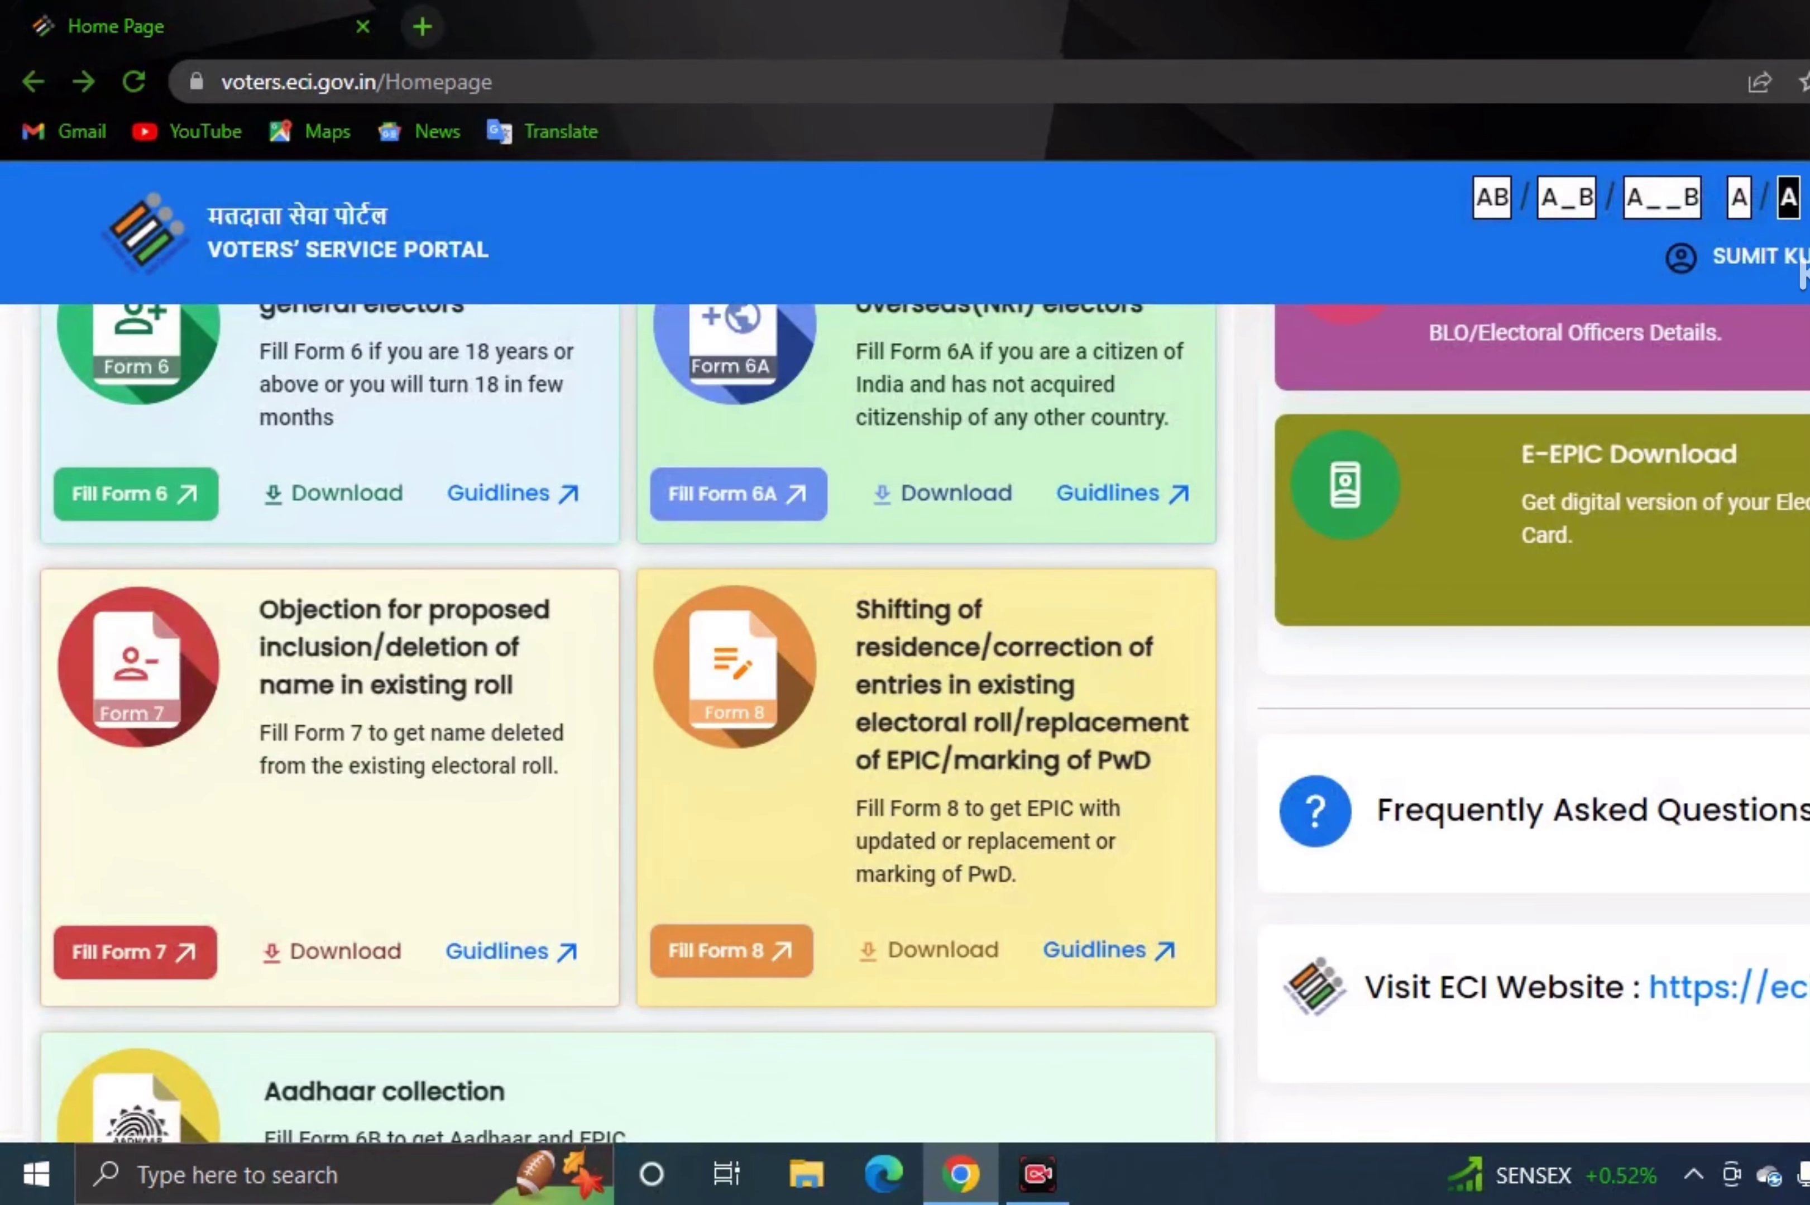
# Check the Reference Number field and State options under Track Application Status, and go back to the home page.
pyautogui.scroll(5, 1519, 772)
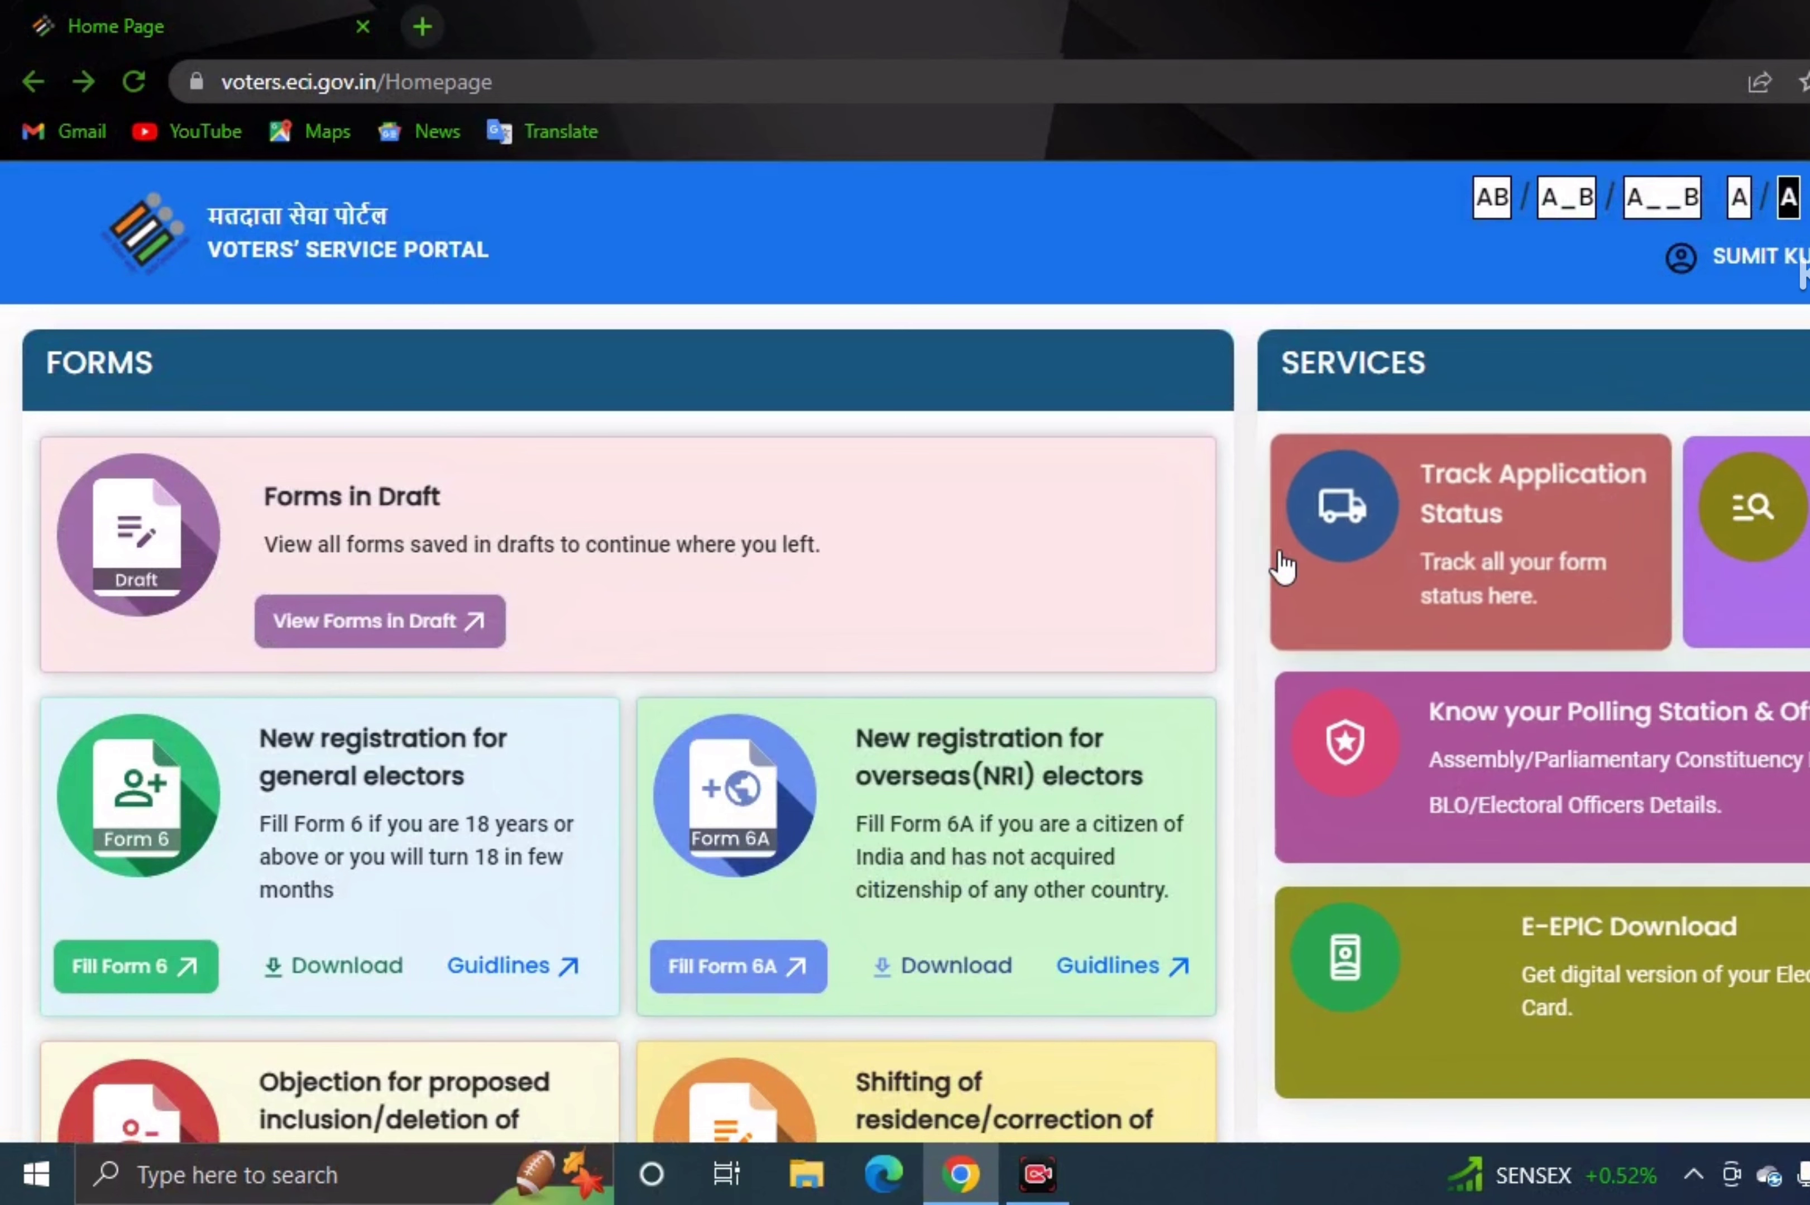
pyautogui.click(1513, 573)
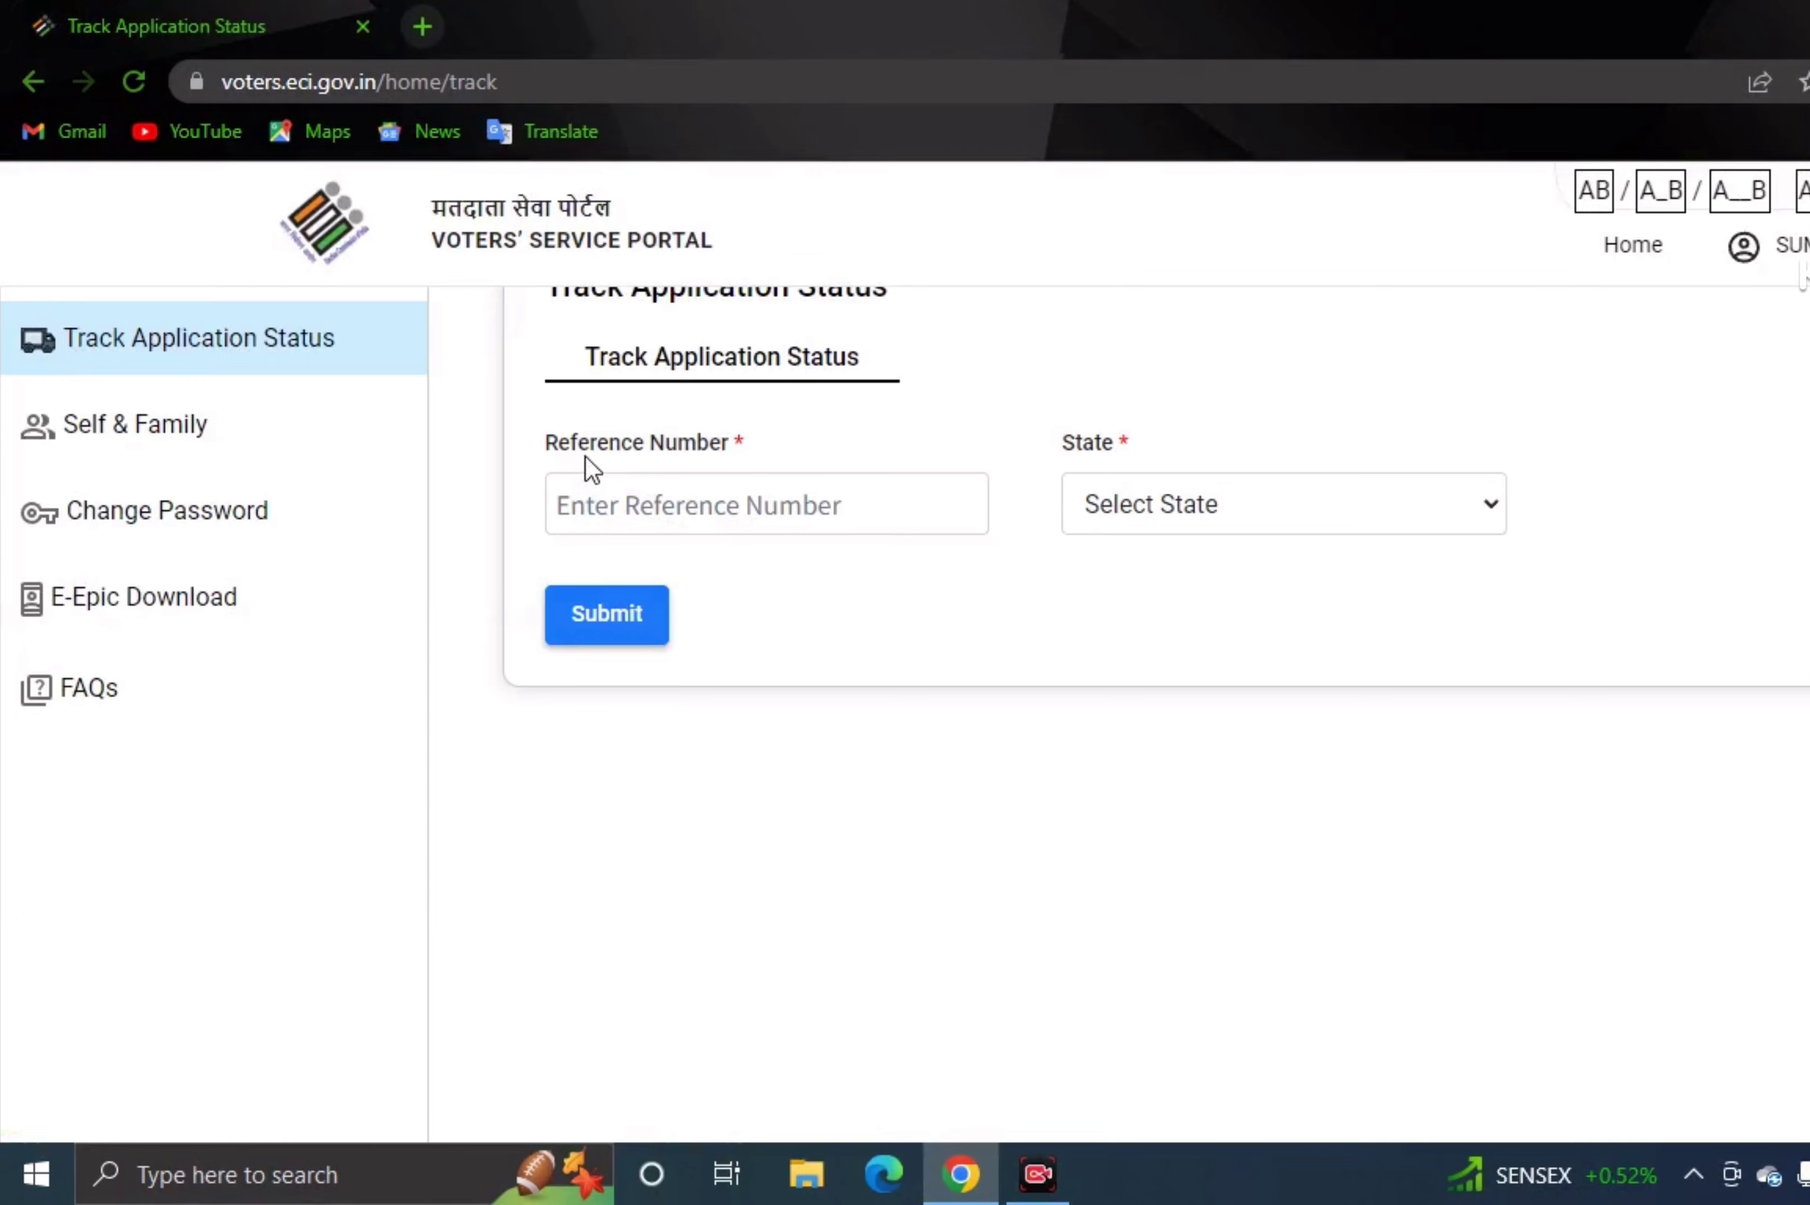
pyautogui.click(1270, 532)
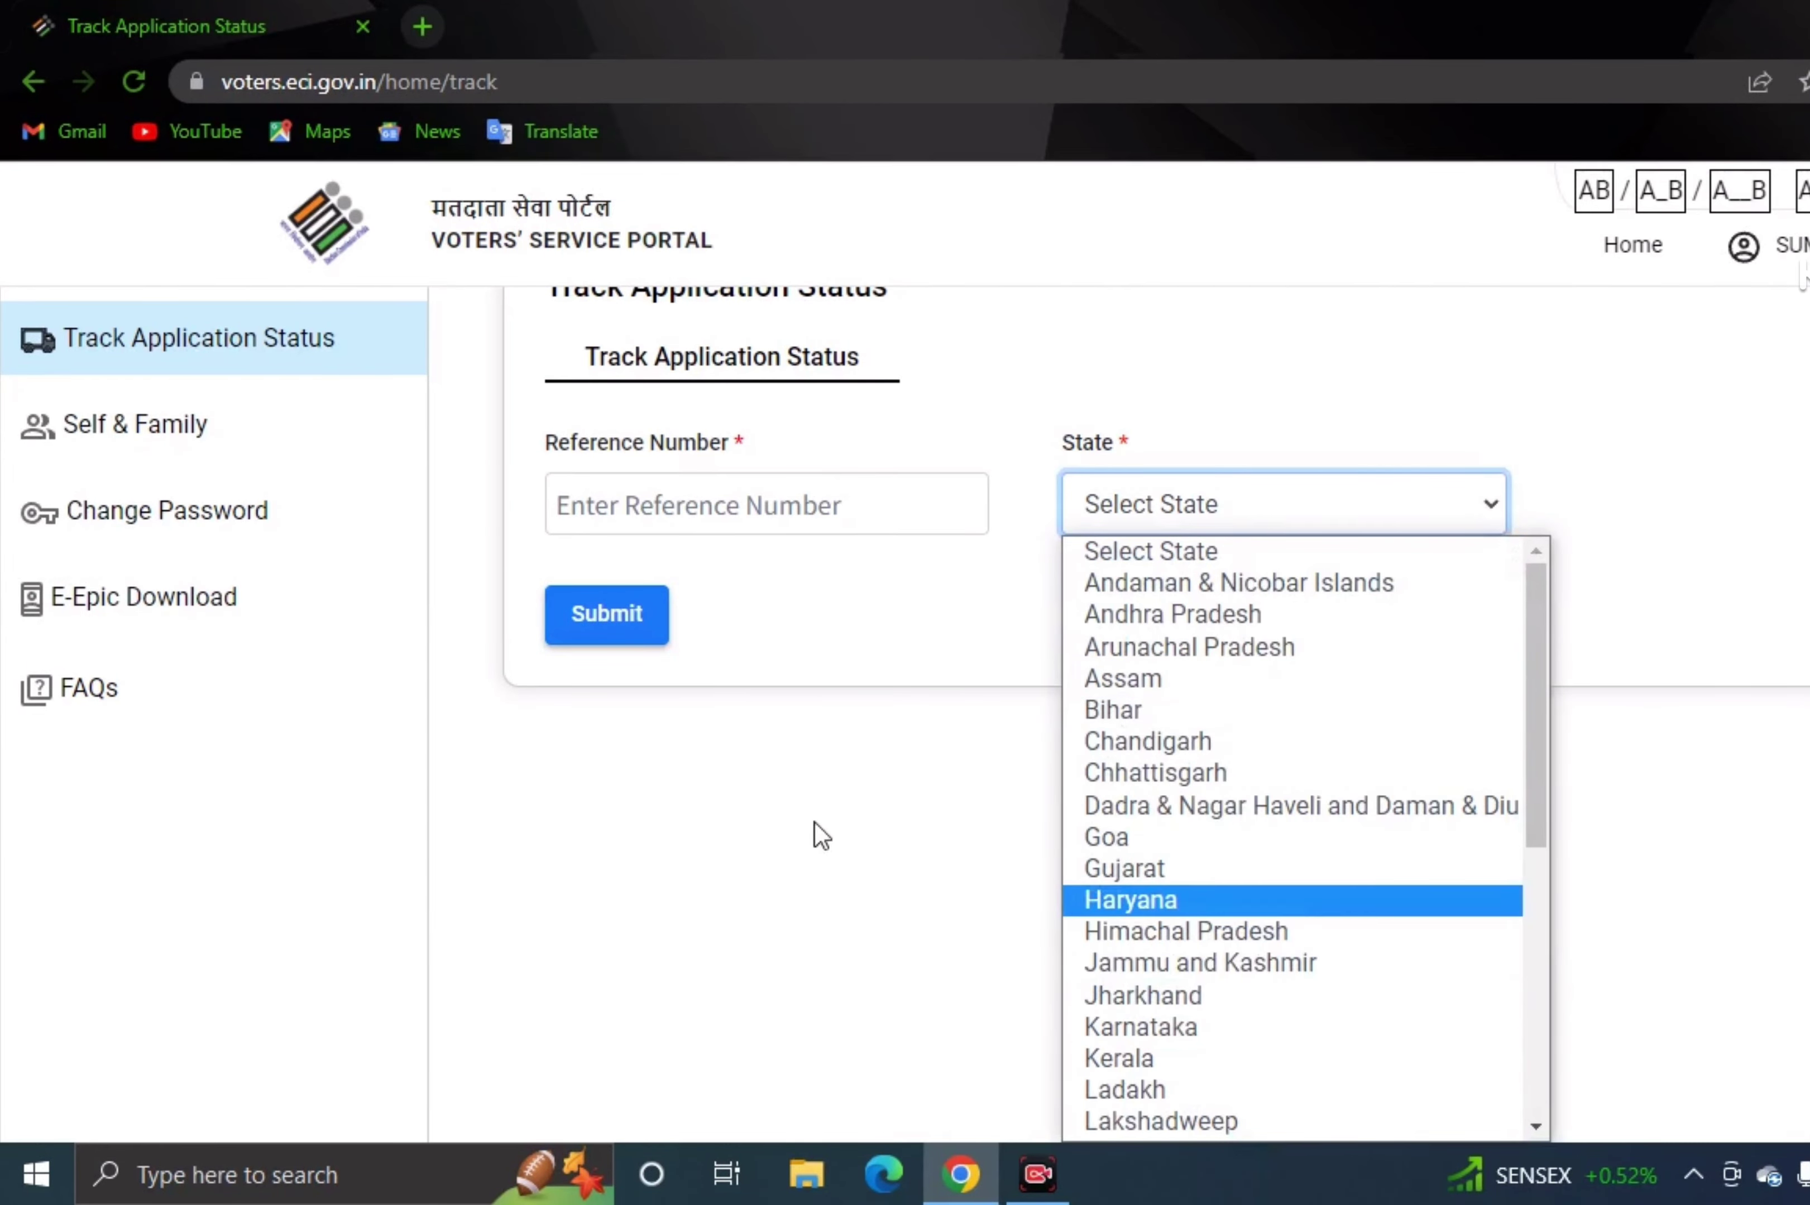
pyautogui.click(899, 691)
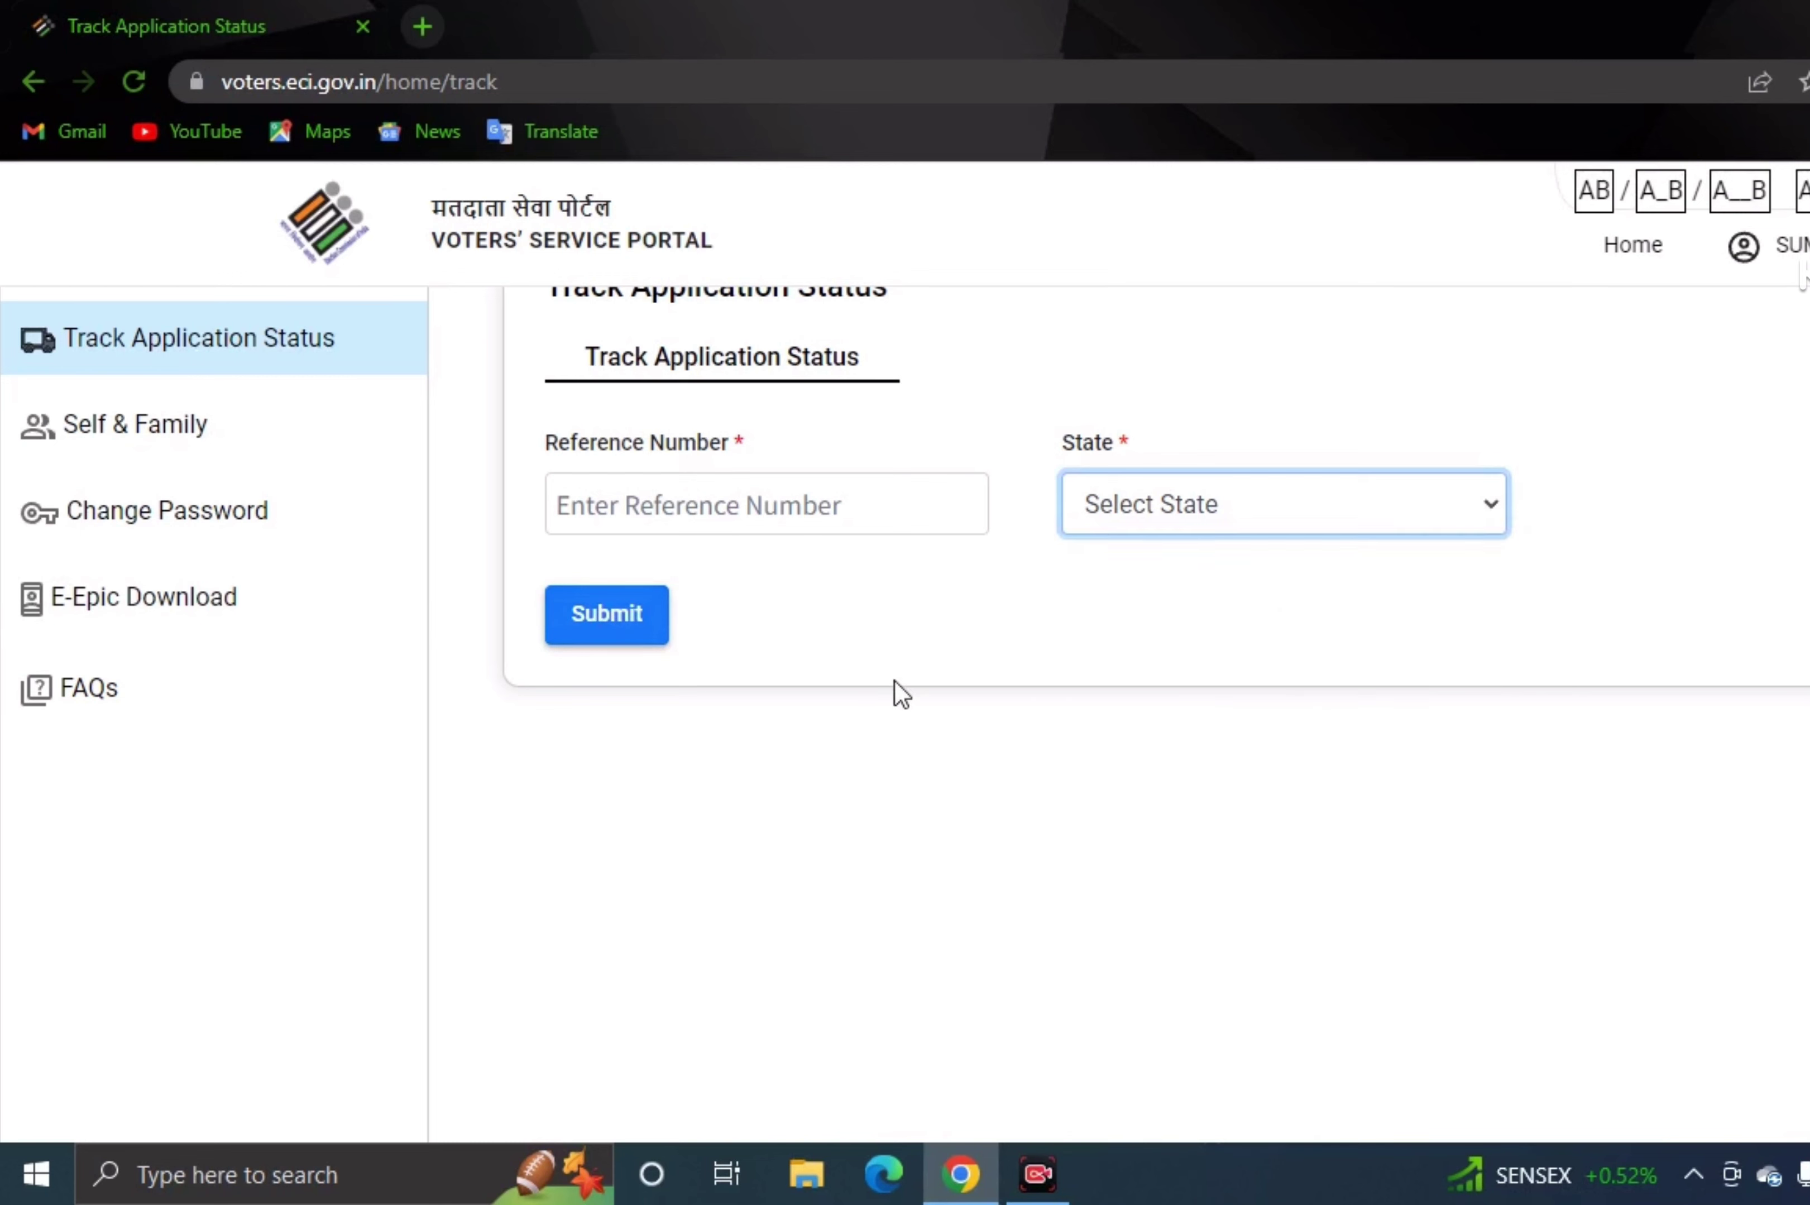
pyautogui.click(902, 693)
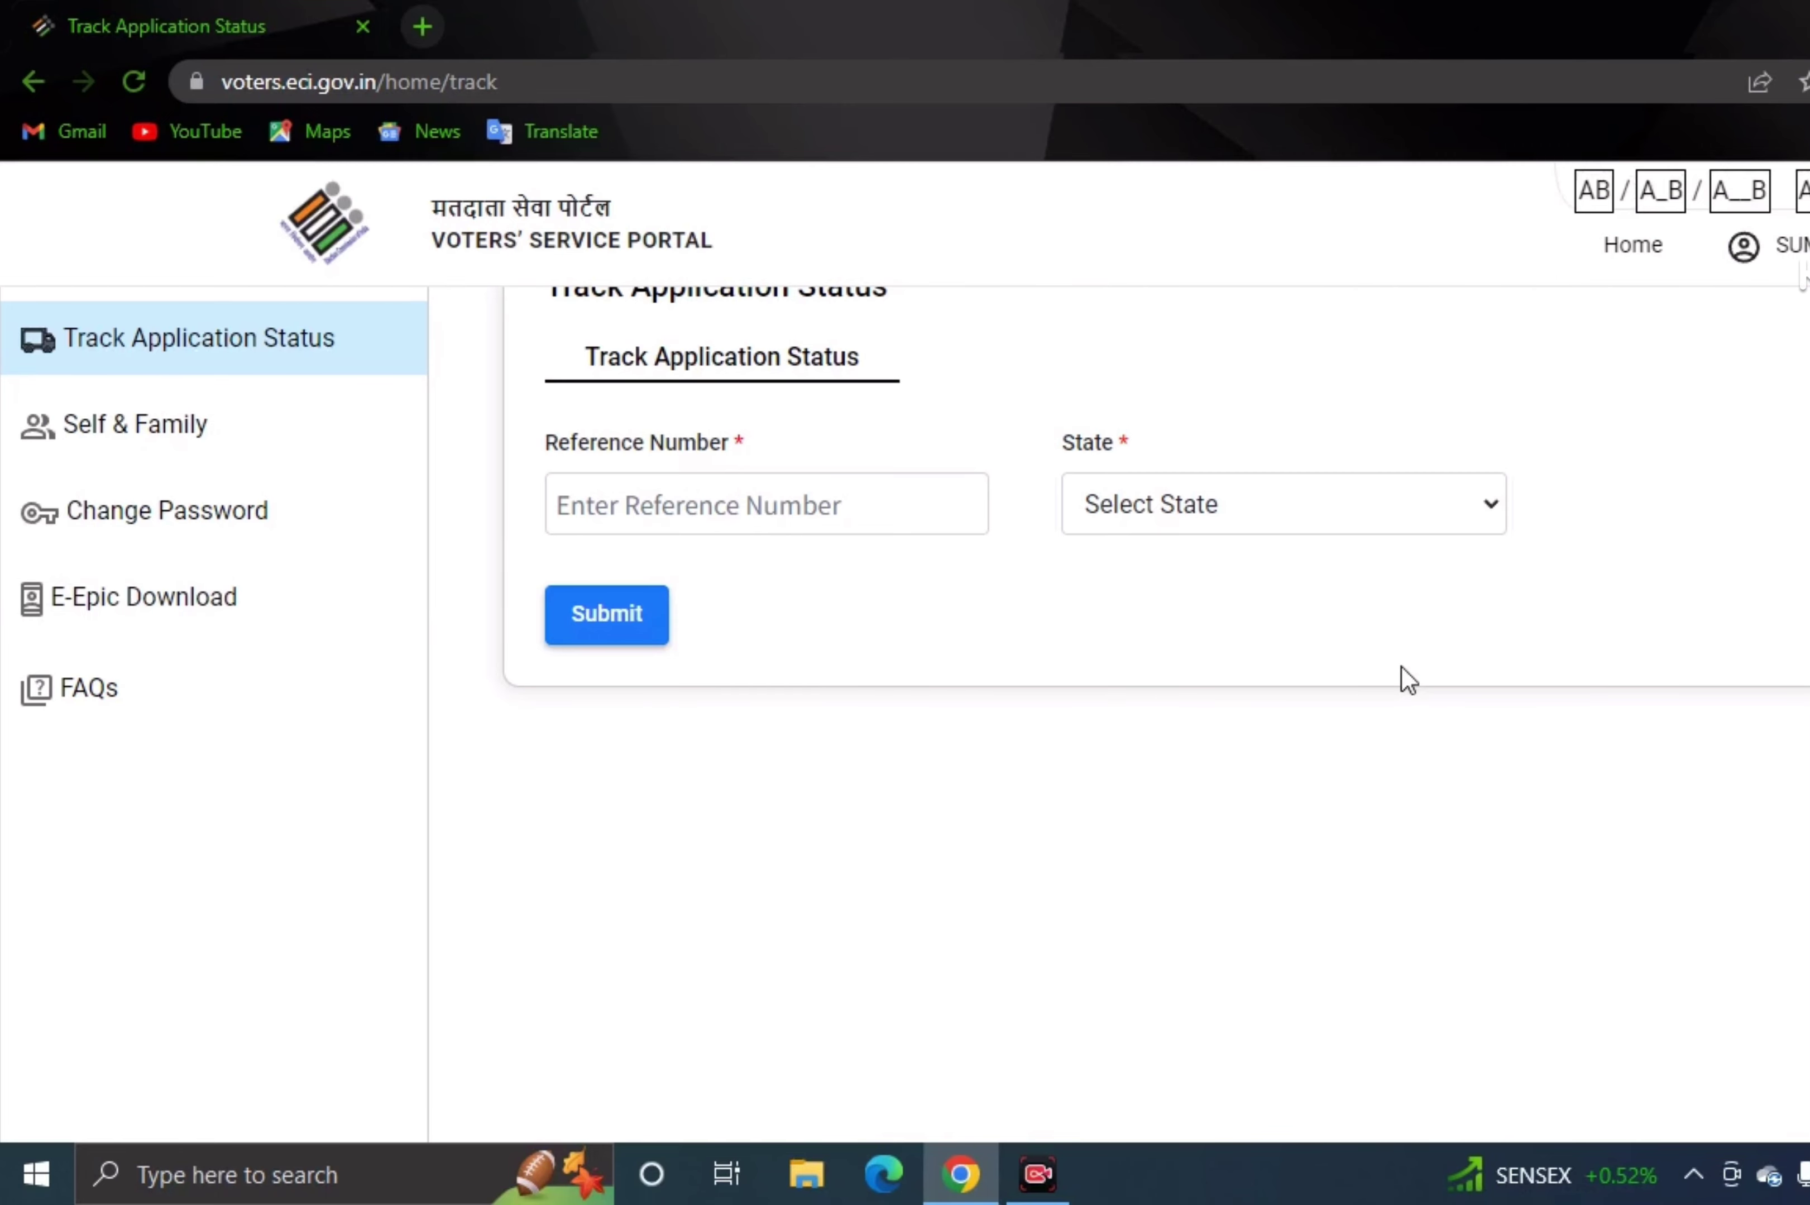
pyautogui.click(32, 84)
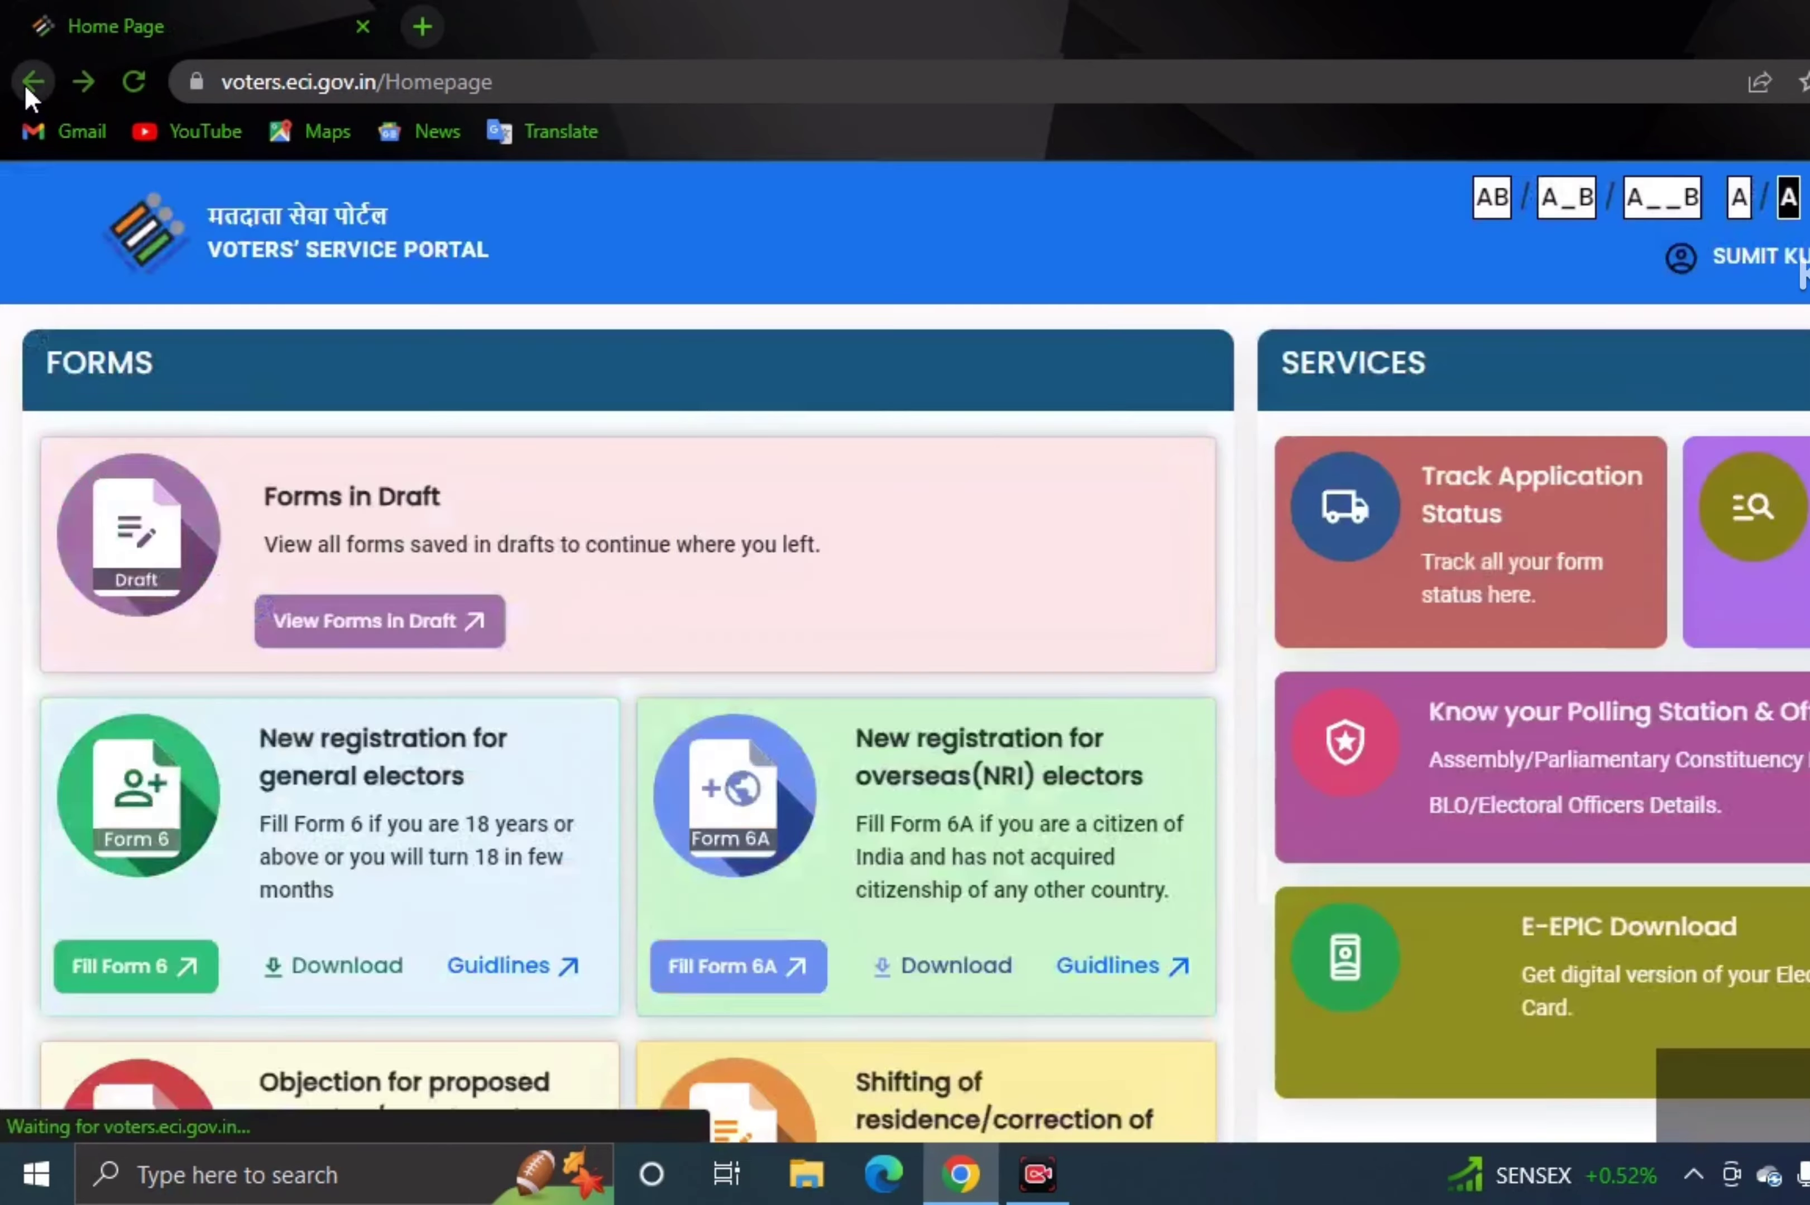